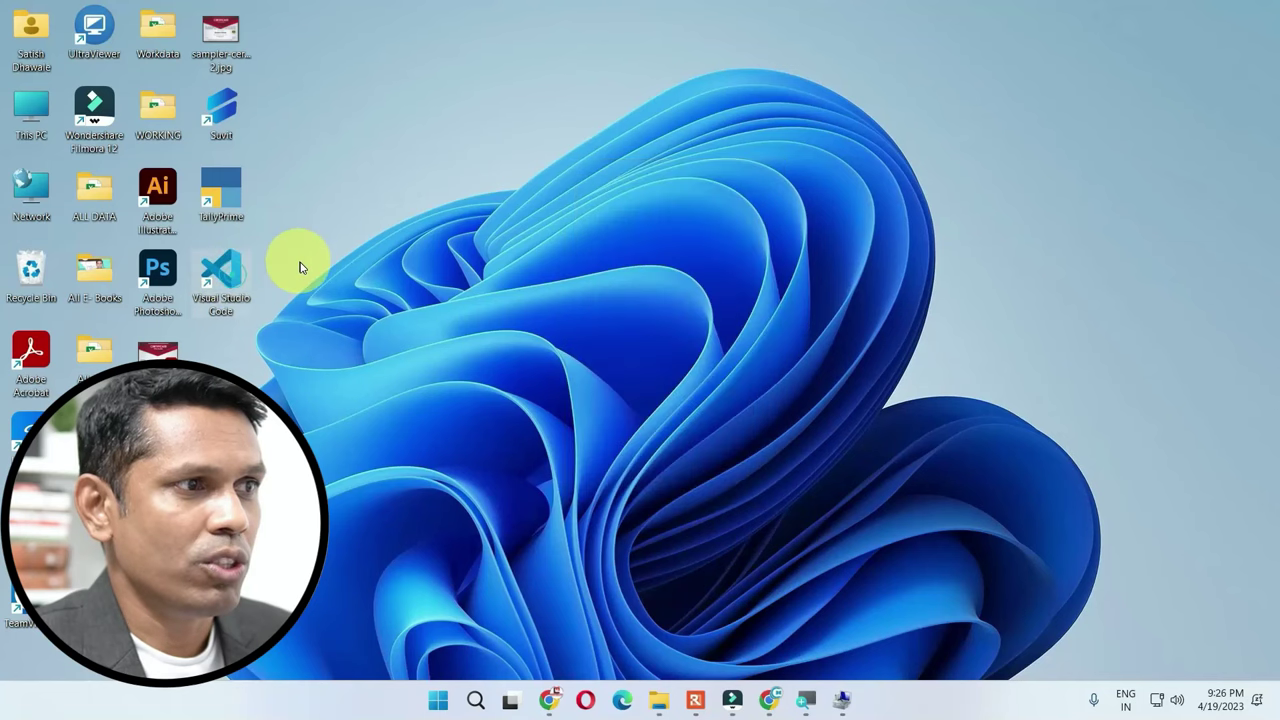
- Turn off automatic arrangement of the desktop icons and move the Visual Studio Code shortcut away from its column
right_click(485, 178)
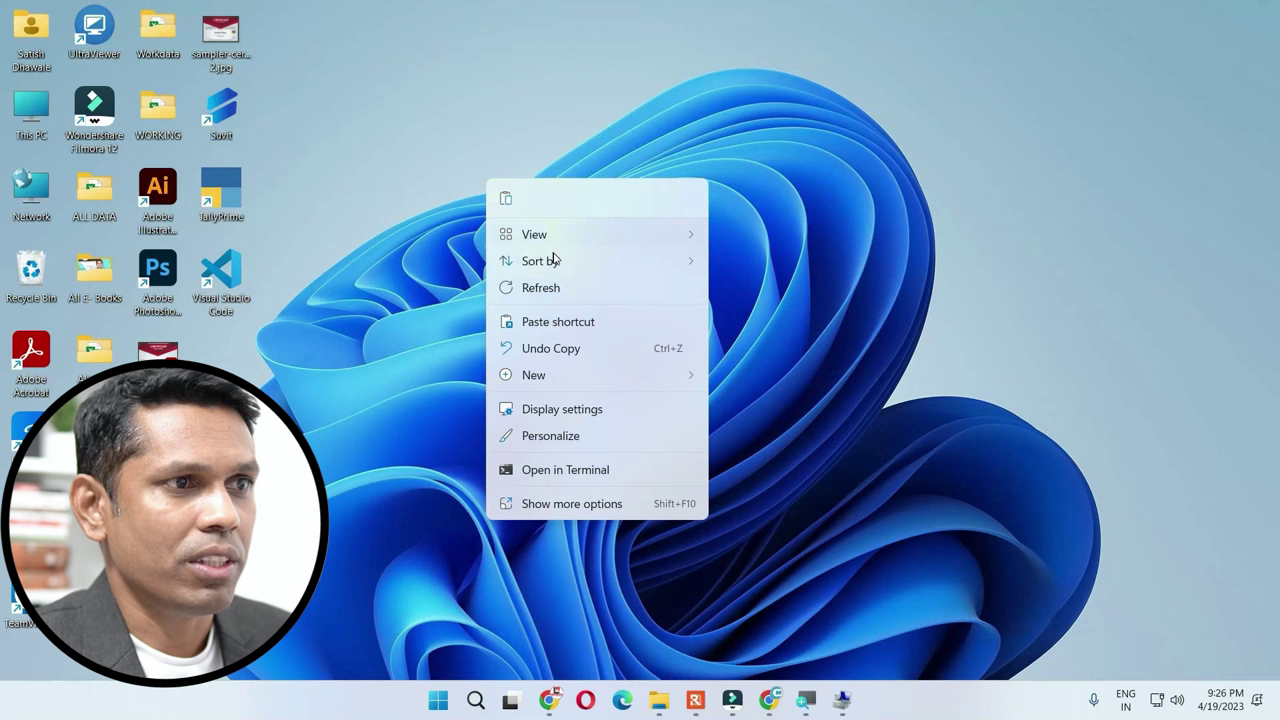
left_click(563, 240)
left_click(789, 320)
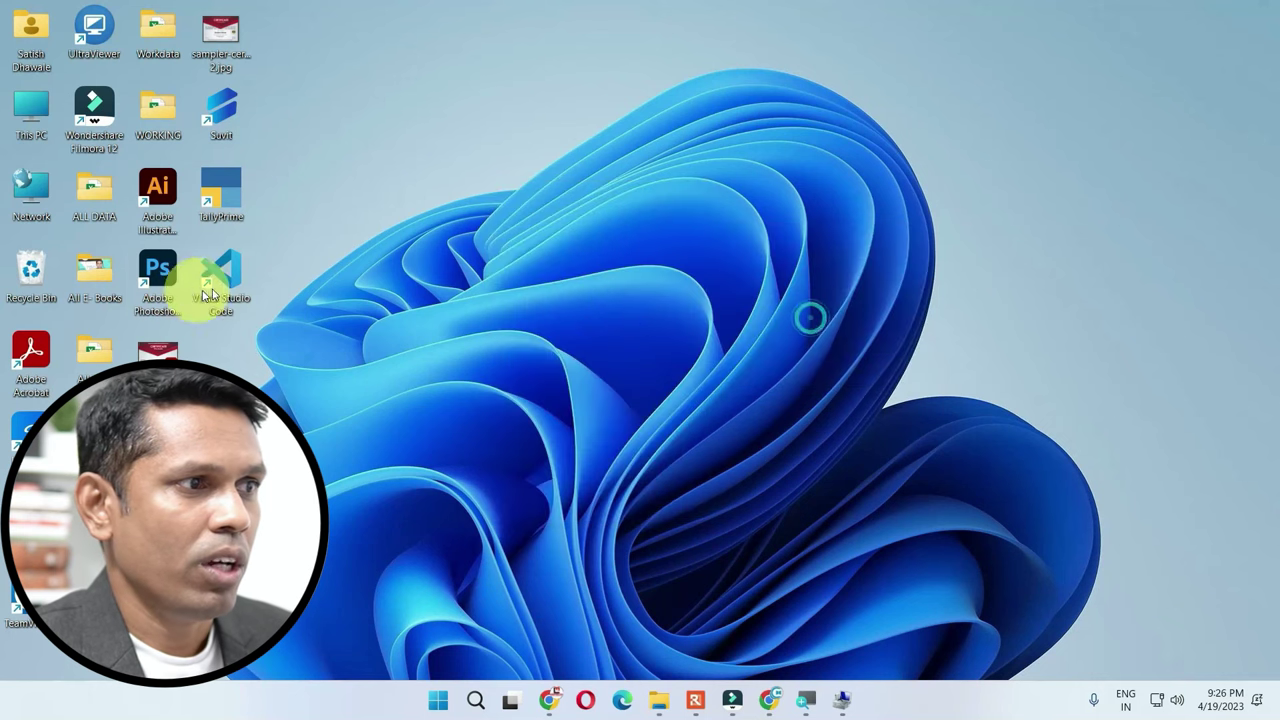
left_click_drag(200, 286, 298, 146)
- Turn off alignment of the desktop icons to the grid
right_click(498, 144)
mouse_move(560, 199)
left_click(780, 314)
- Turn on alignment of the desktop icons to the grid and reopen the icon view options
right_click(451, 104)
left_click(525, 168)
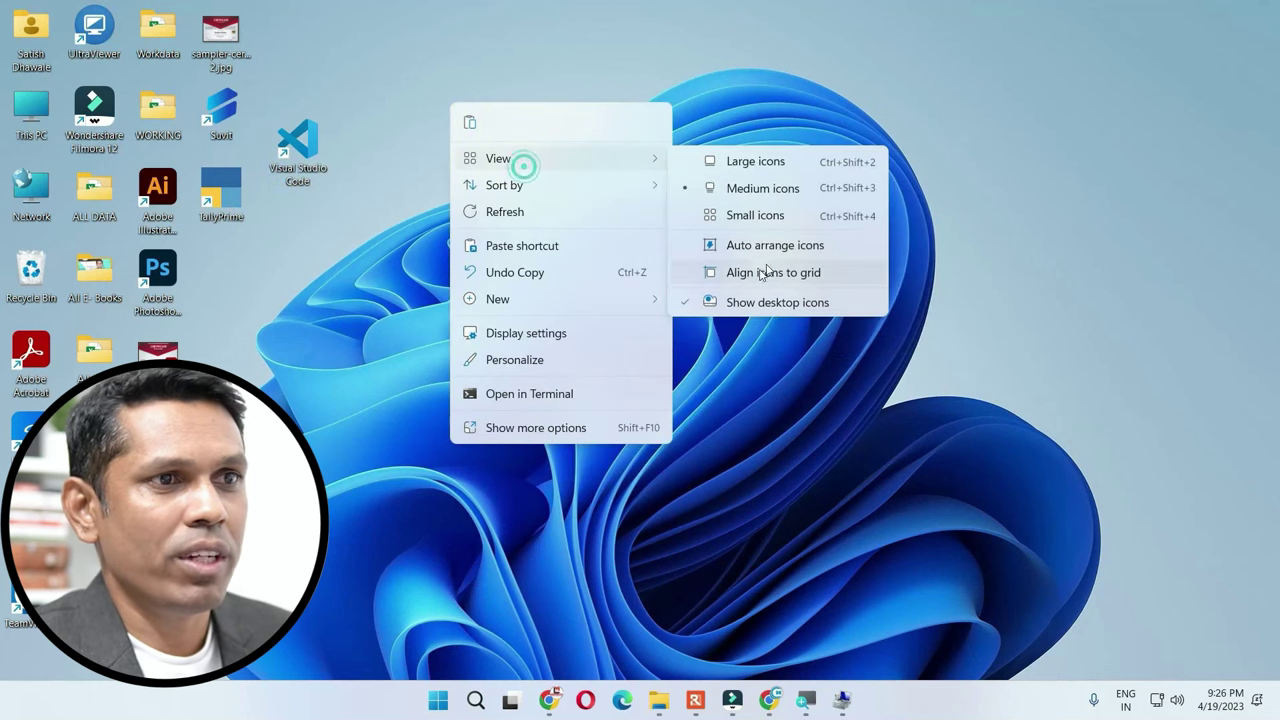
left_click(757, 274)
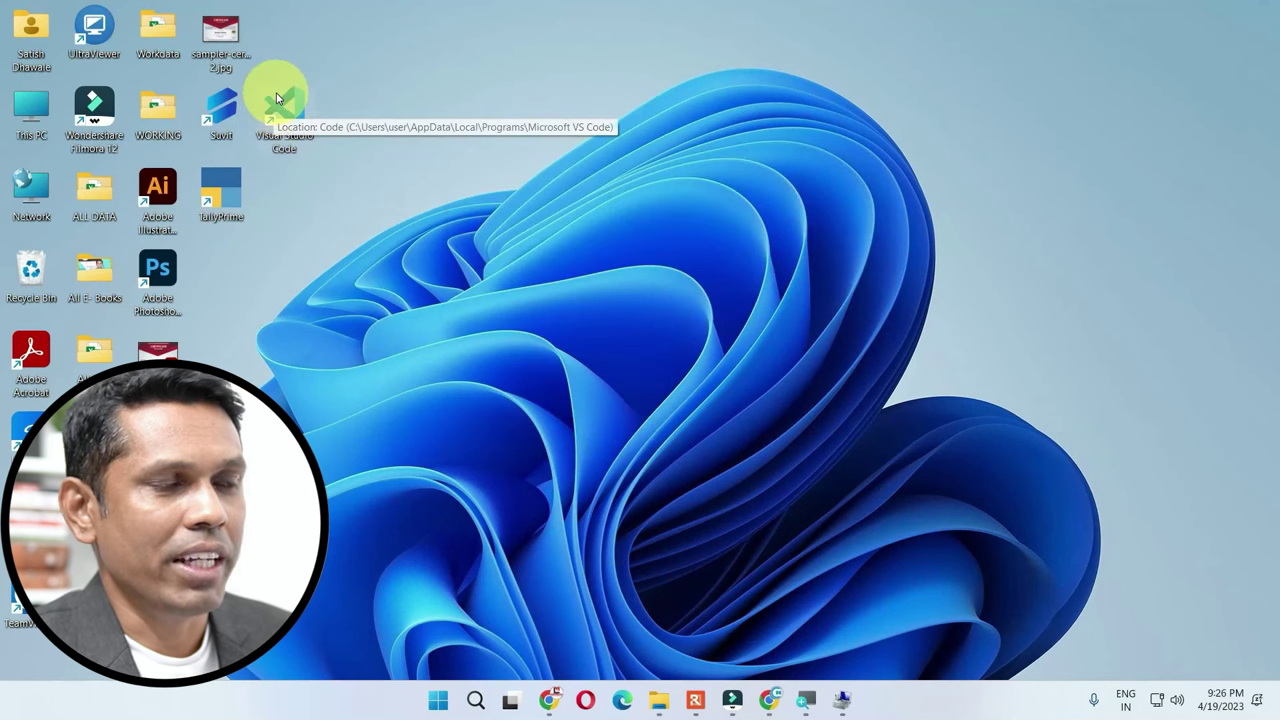
right_click(508, 110)
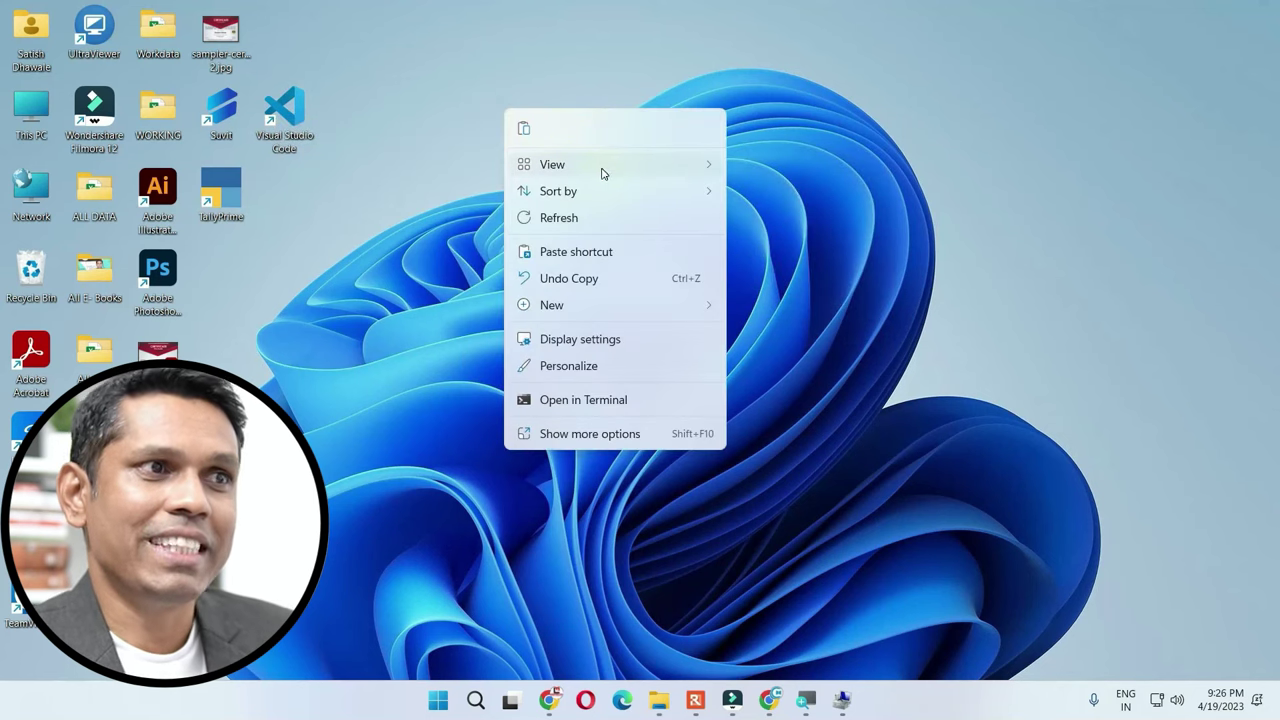
left_click(601, 168)
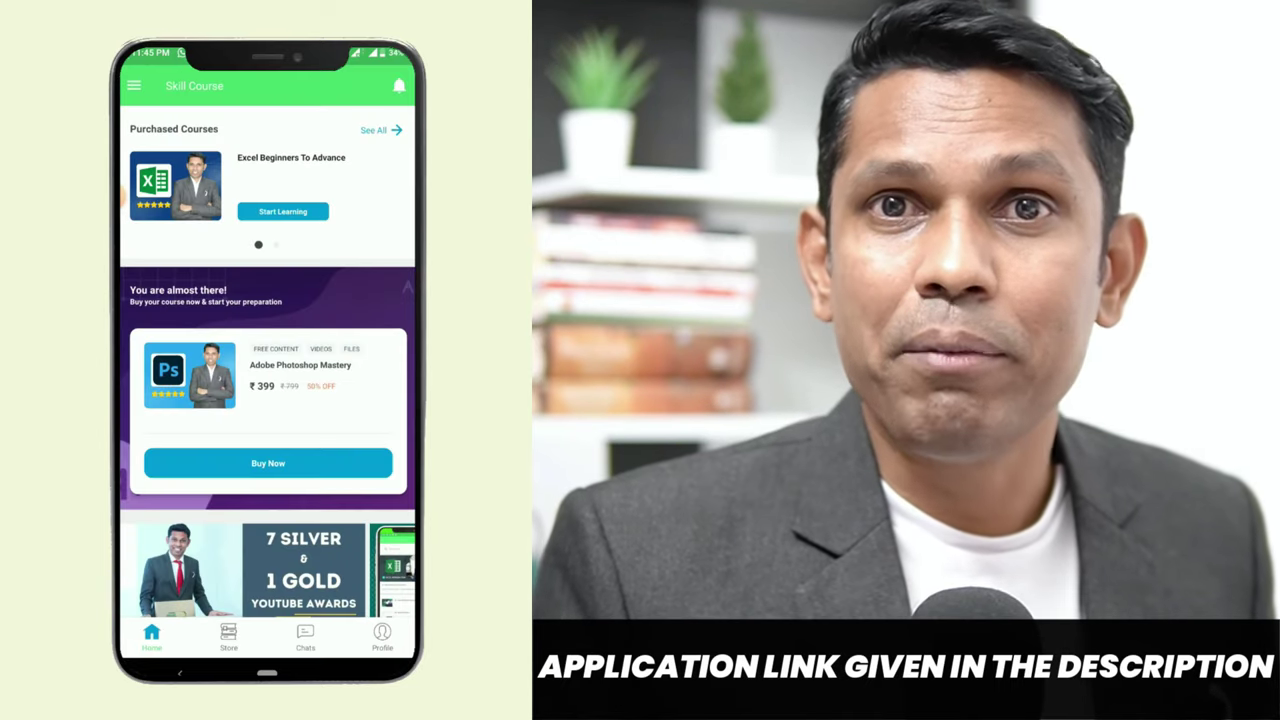
- Open the store in the Skill Course mobile app and look through its list of available courses
scroll(268, 370, "down", 5)
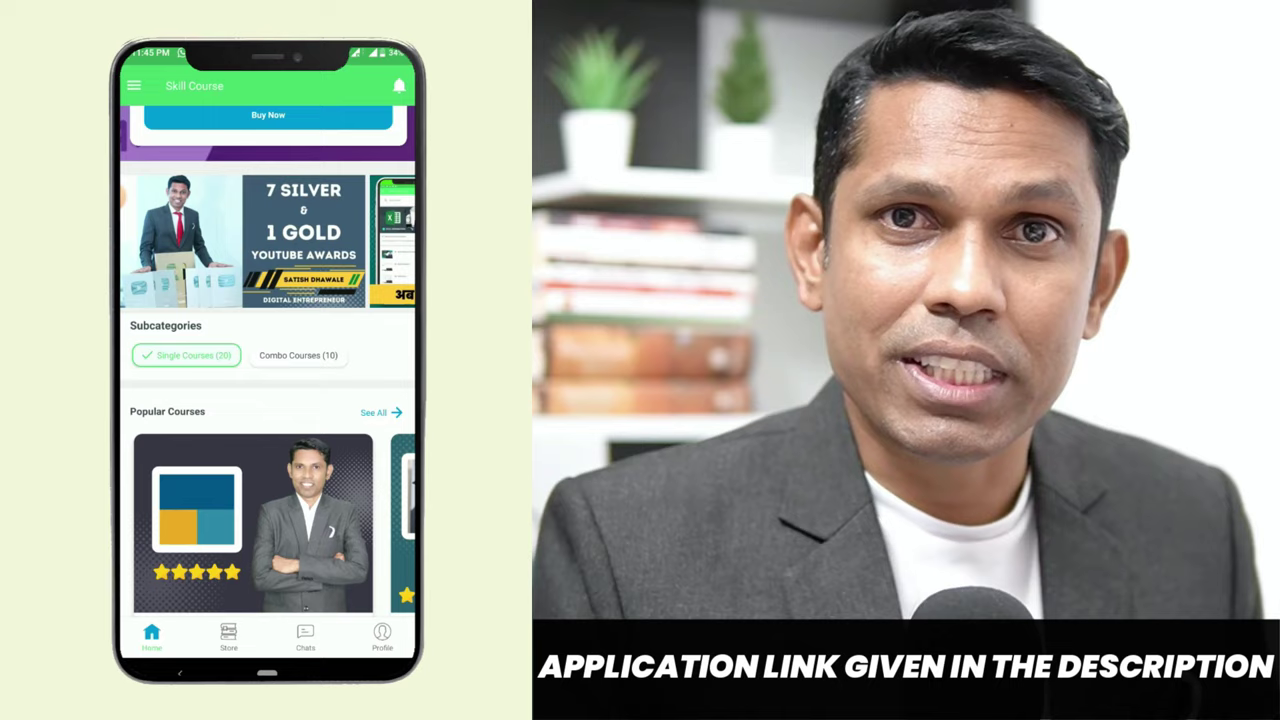
left_click(228, 637)
scroll(268, 370, "down", 5)
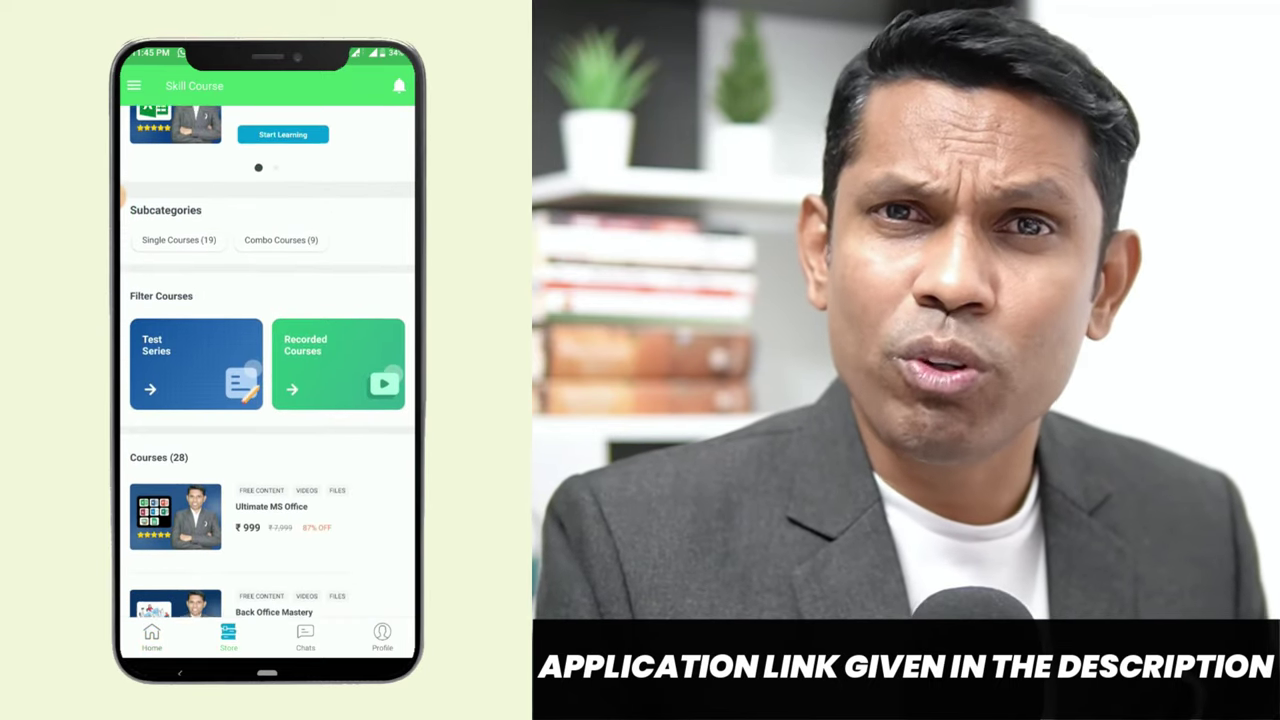
scroll(268, 372, "down", 3)
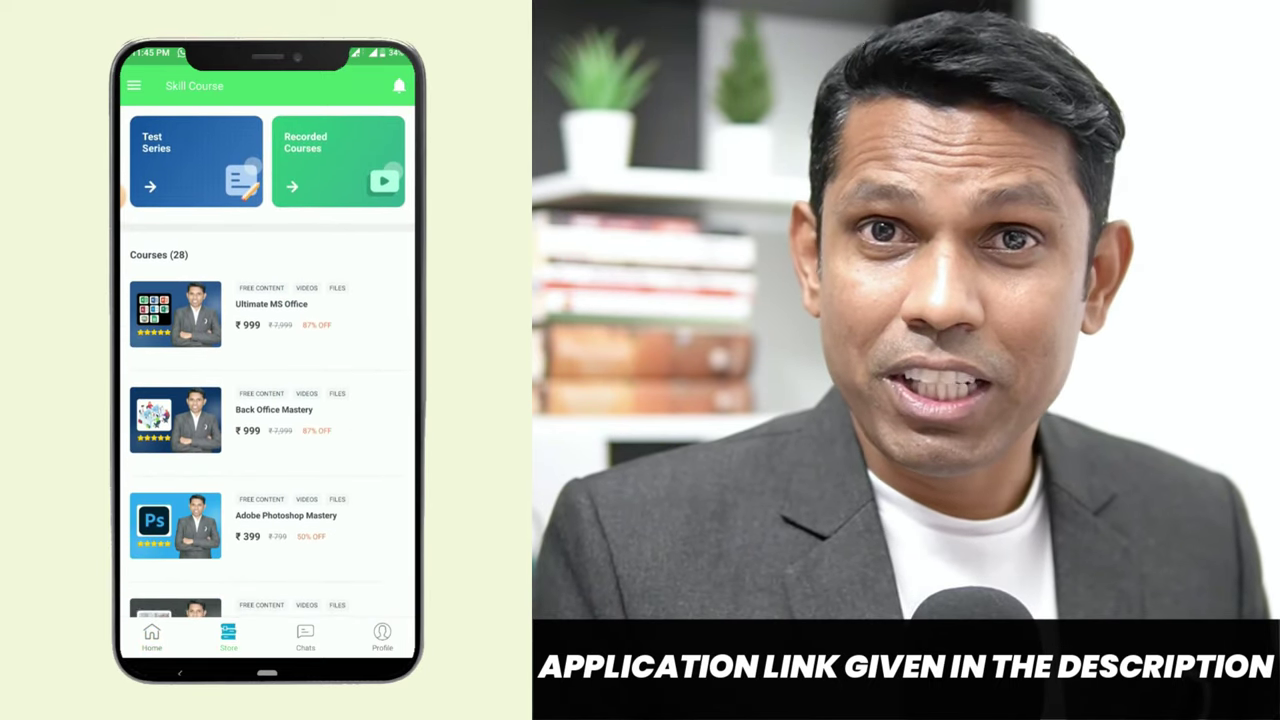
scroll(268, 370, "down", 5)
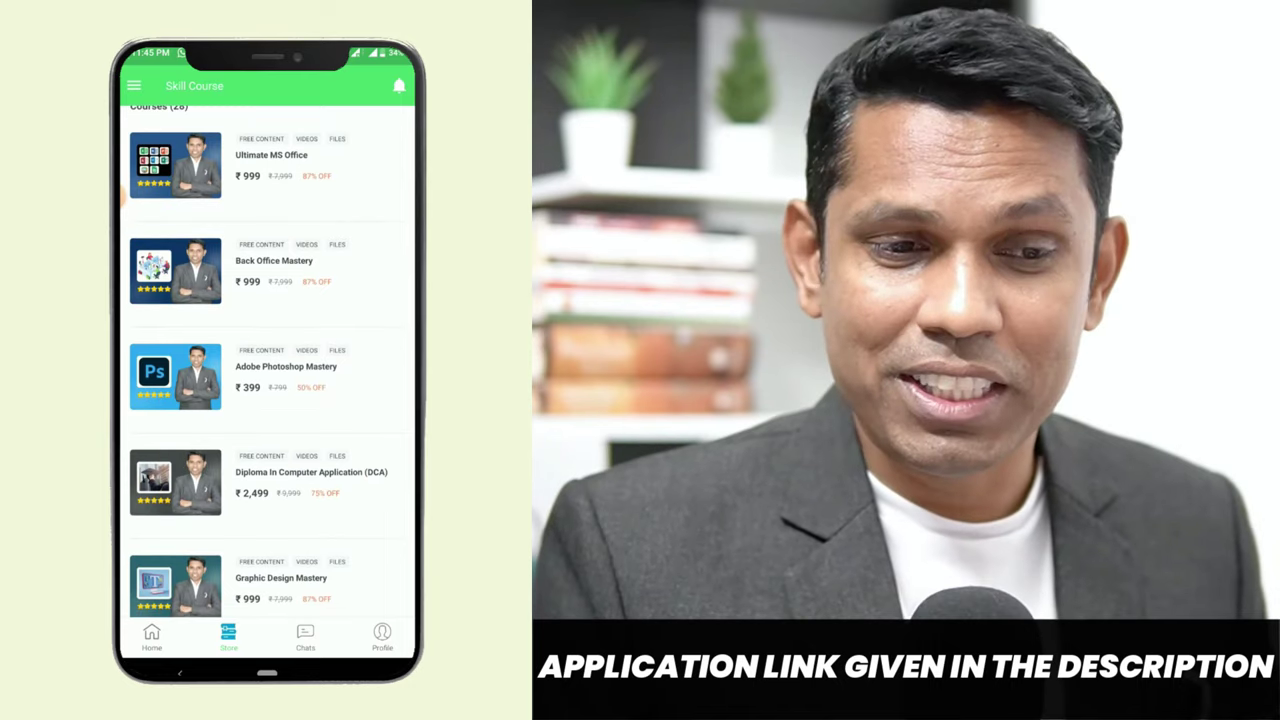
scroll(268, 370, "down", 2)
scroll(268, 370, "down", 4)
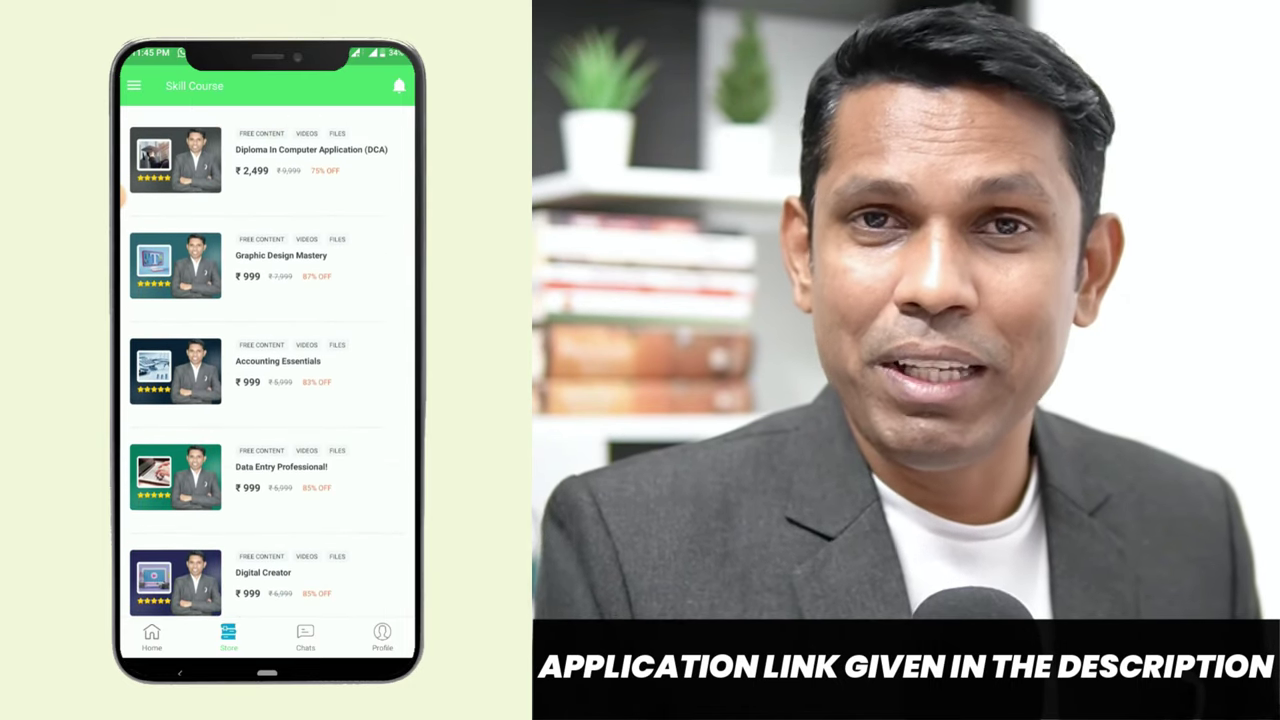
scroll(268, 370, "down", 3)
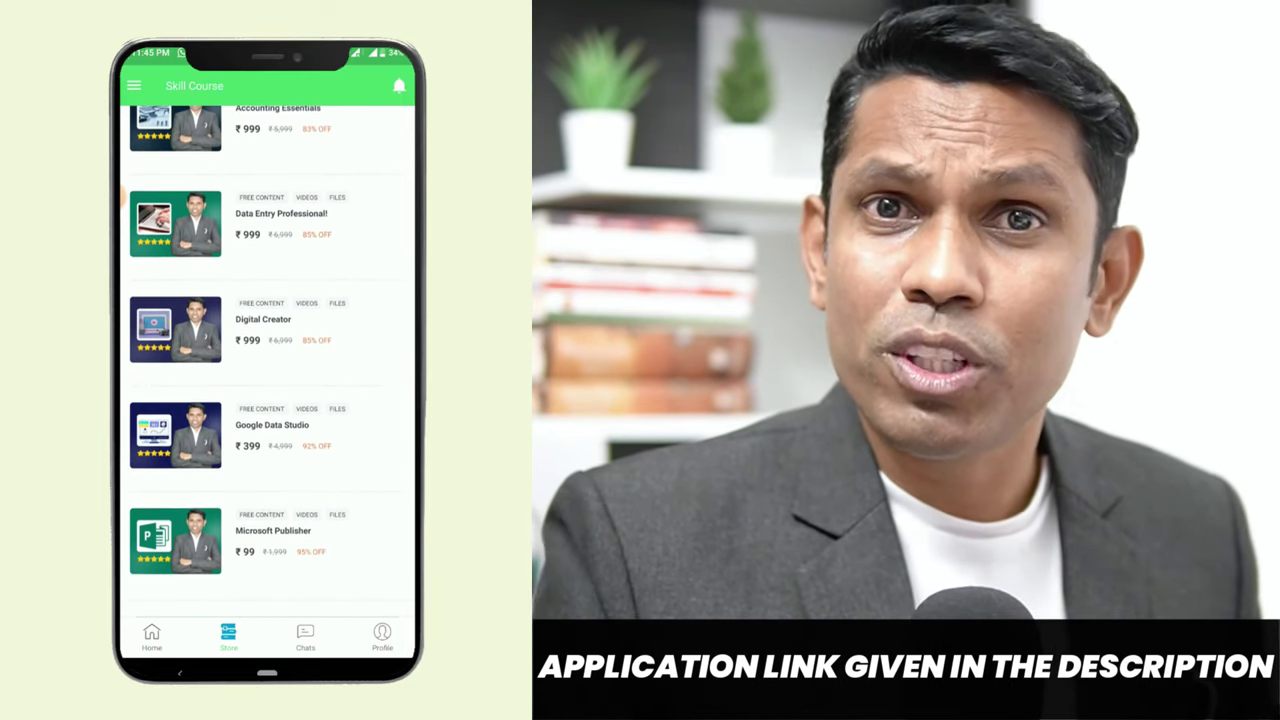
scroll(268, 370, "down", 1)
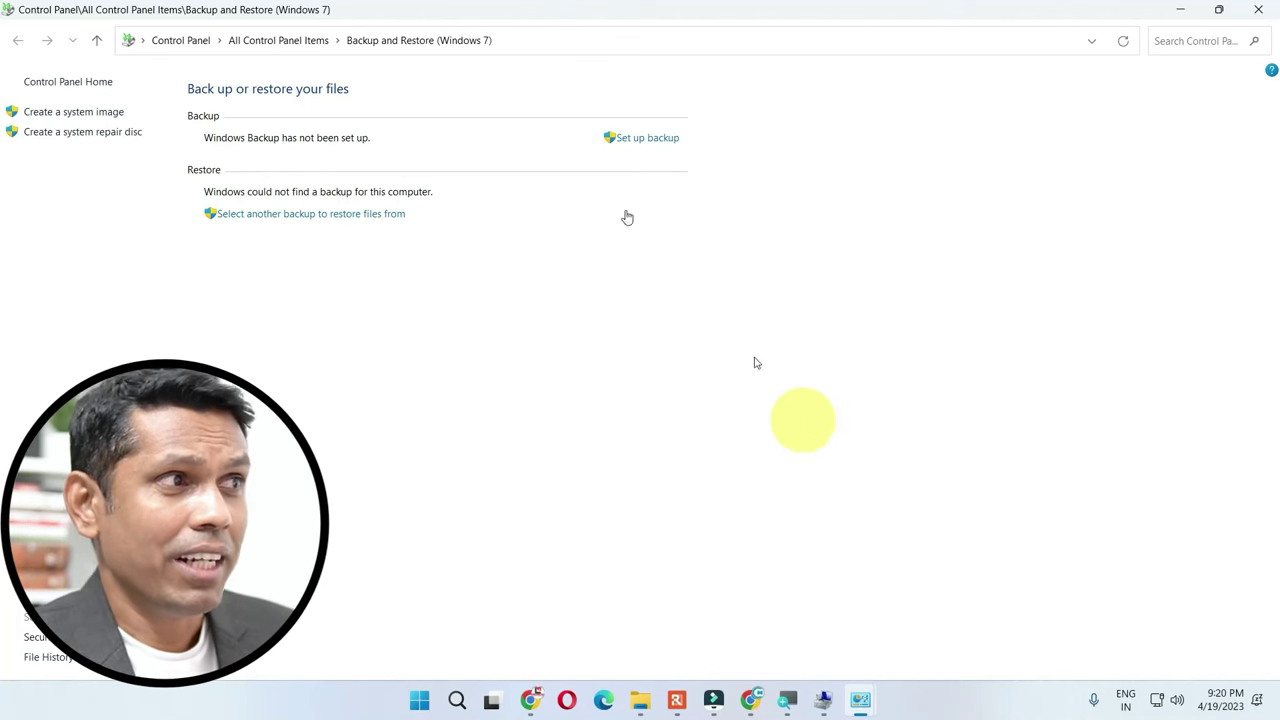
- Return to the Control Panel home from Backup and Restore and show all items as large icons
left_click(181, 40)
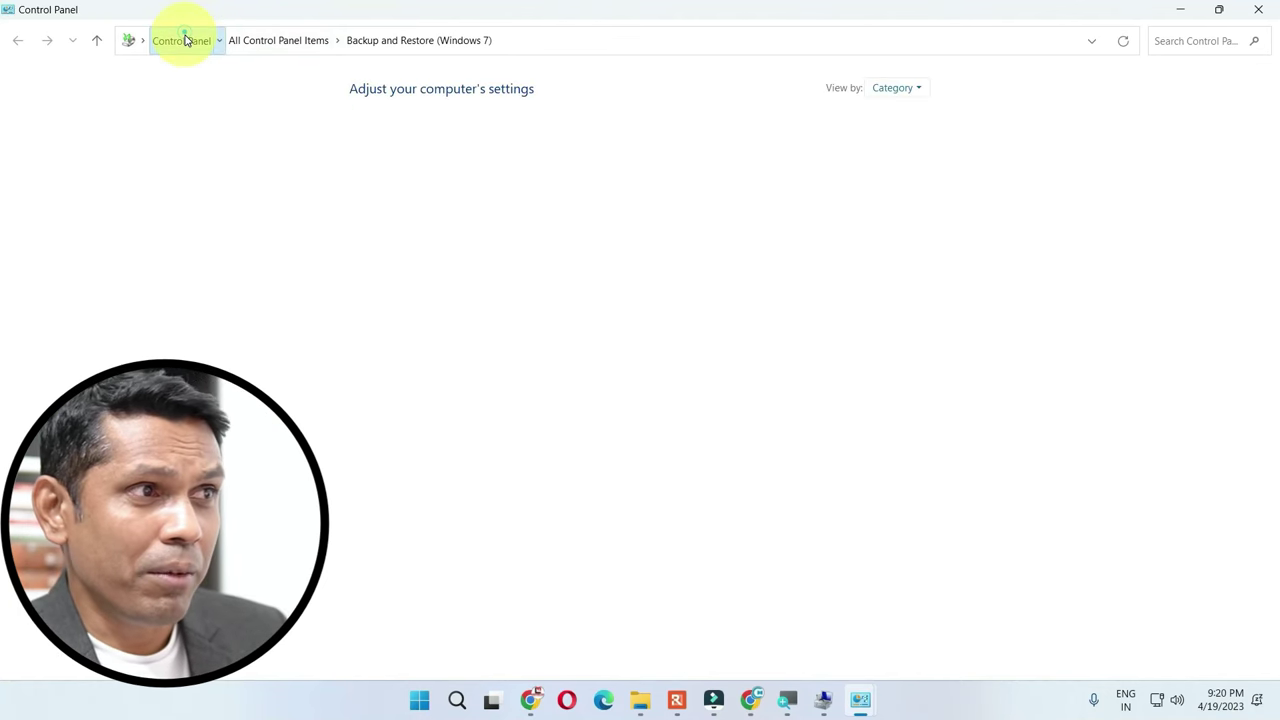
left_click(896, 88)
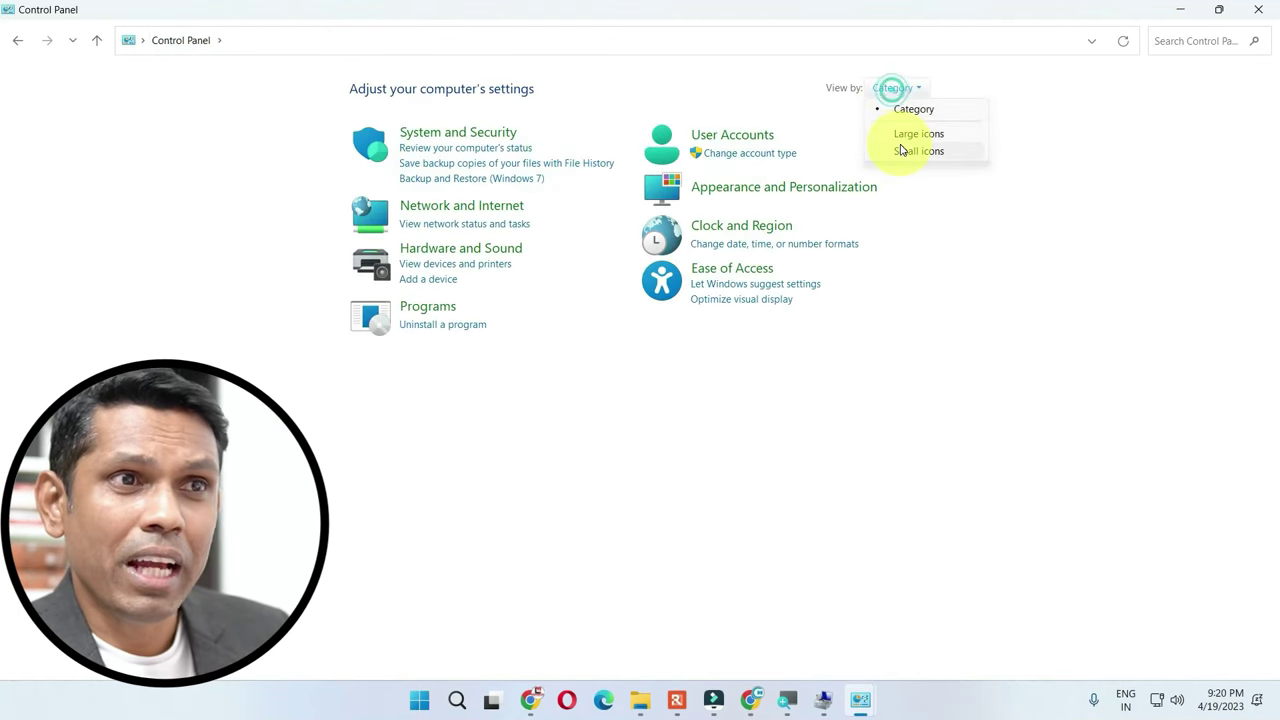
left_click(900, 138)
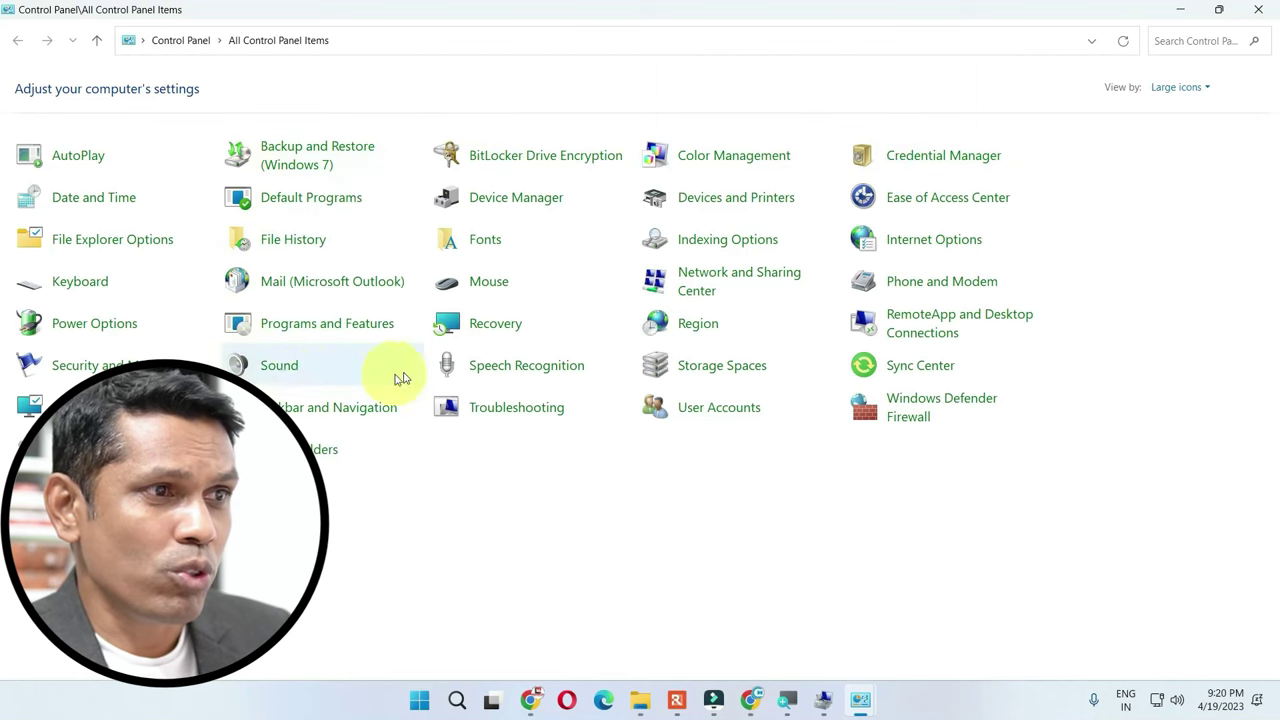
- Try the slowest and a faster double-click speed in the mouse properties, testing on the Local Disk (C:) drive
left_click(484, 287)
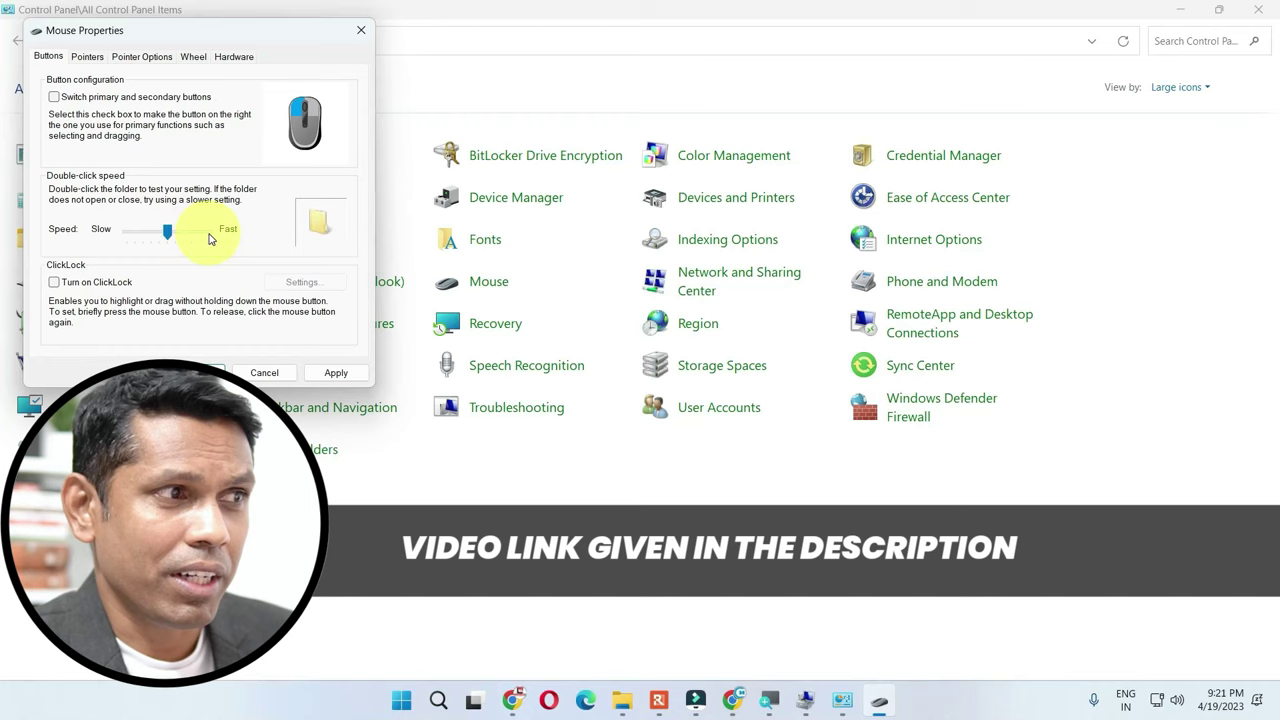
left_click_drag(171, 236, 111, 236)
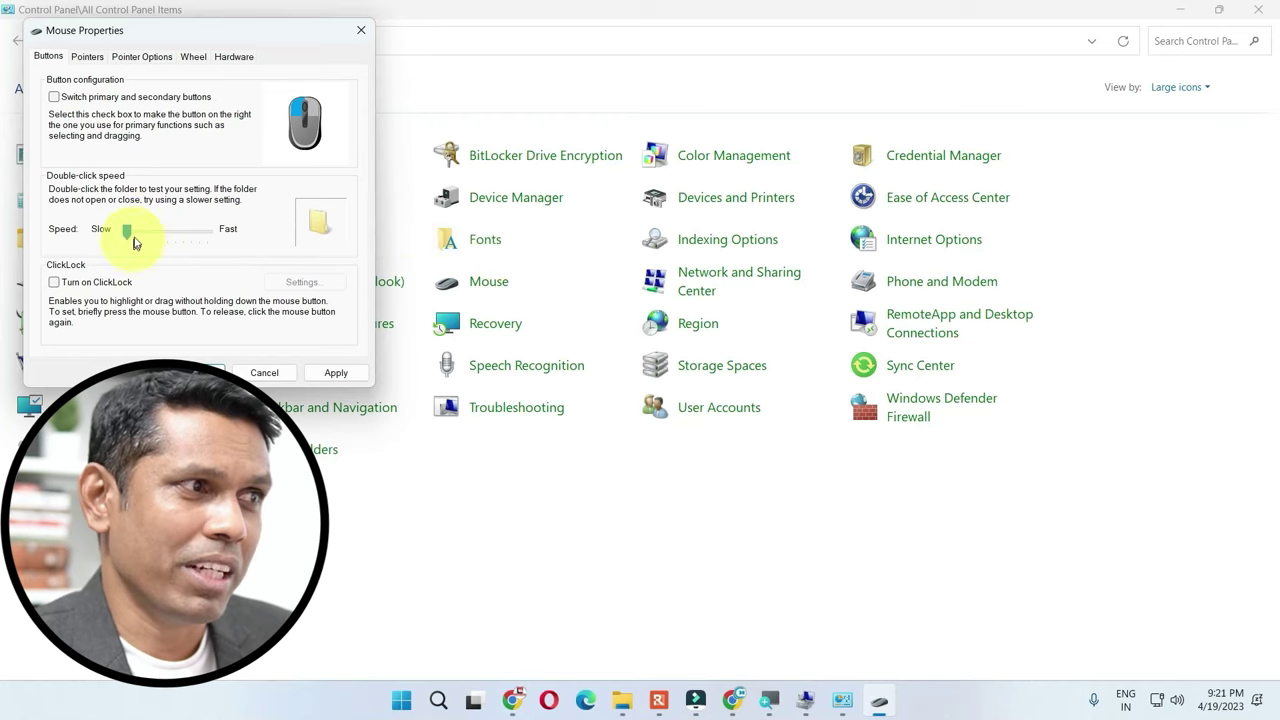
left_click_drag(141, 232, 212, 232)
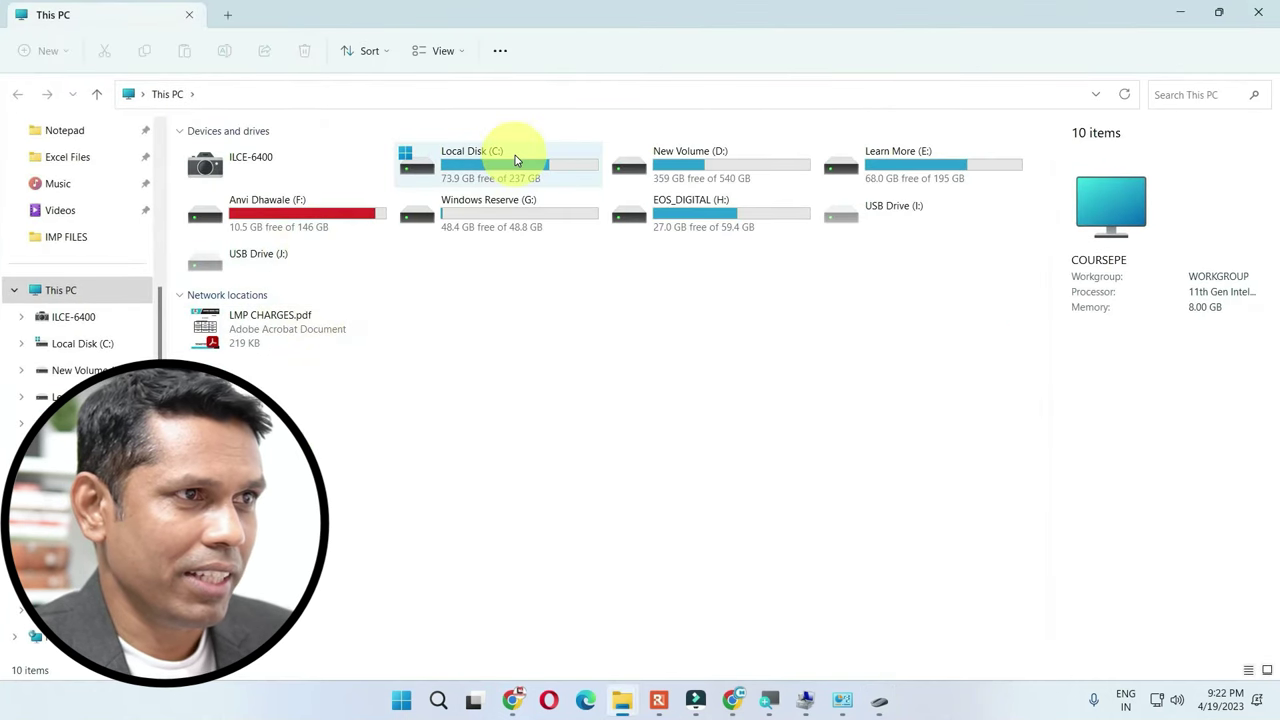
left_click(513, 163)
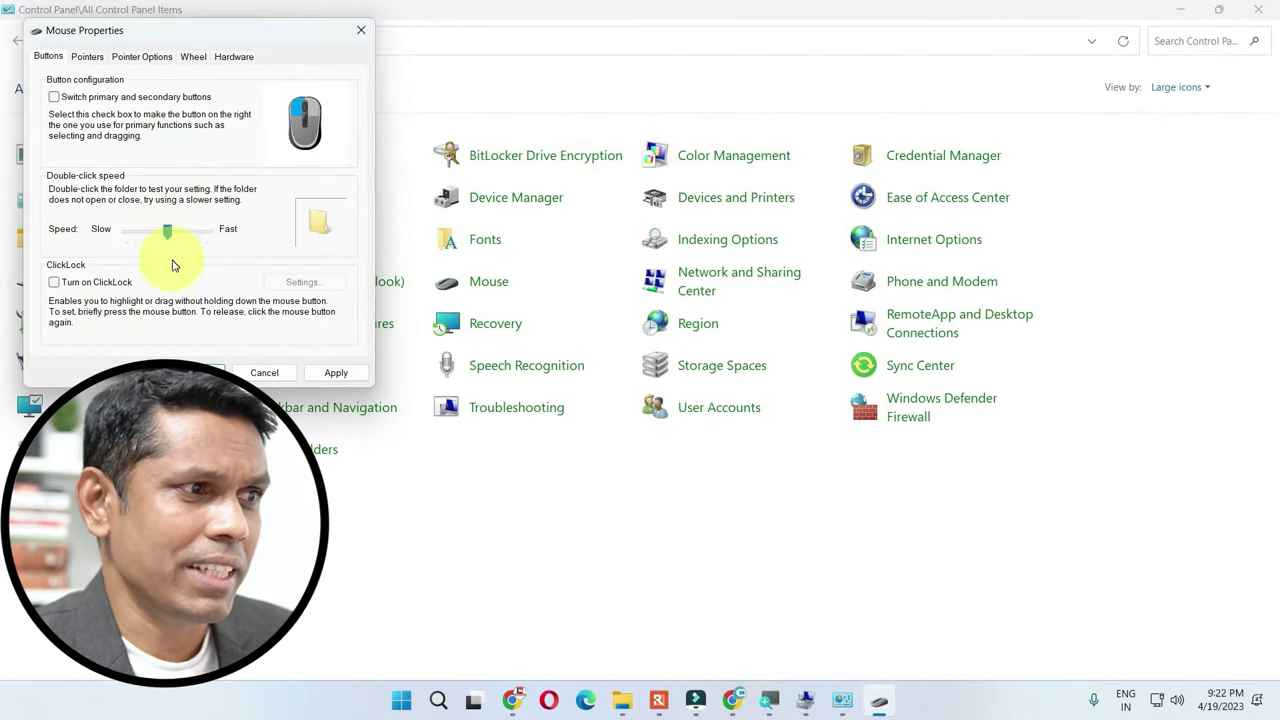
- Review the mouse's pointer scheme, pointer options and wheel scrolling settings, leaving the mouse properties without saving
left_click(87, 56)
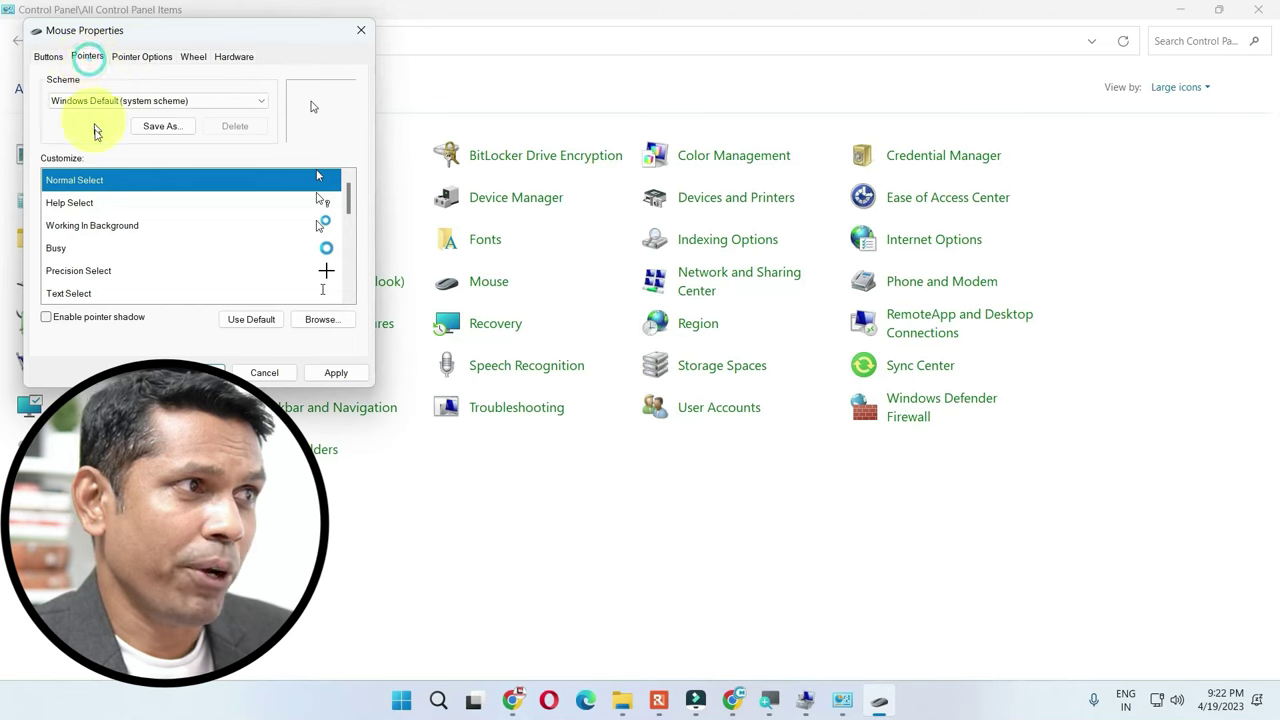
left_click(146, 60)
left_click(193, 57)
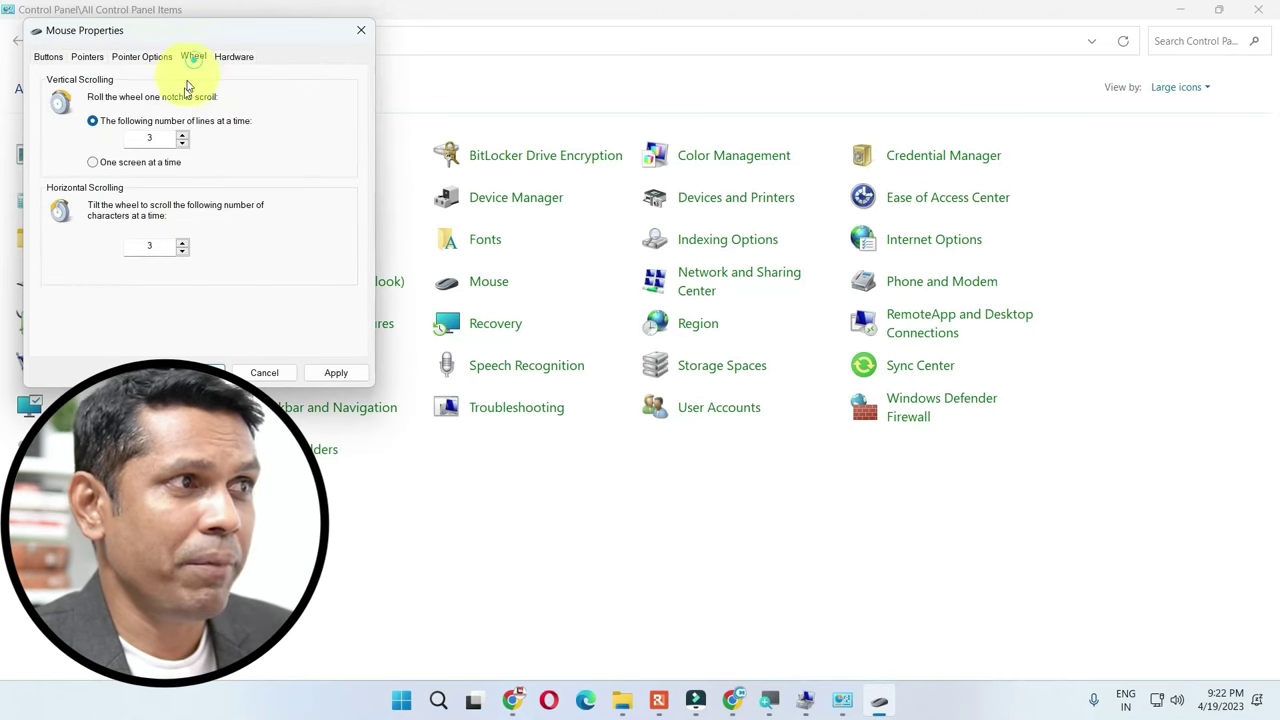
left_click(264, 373)
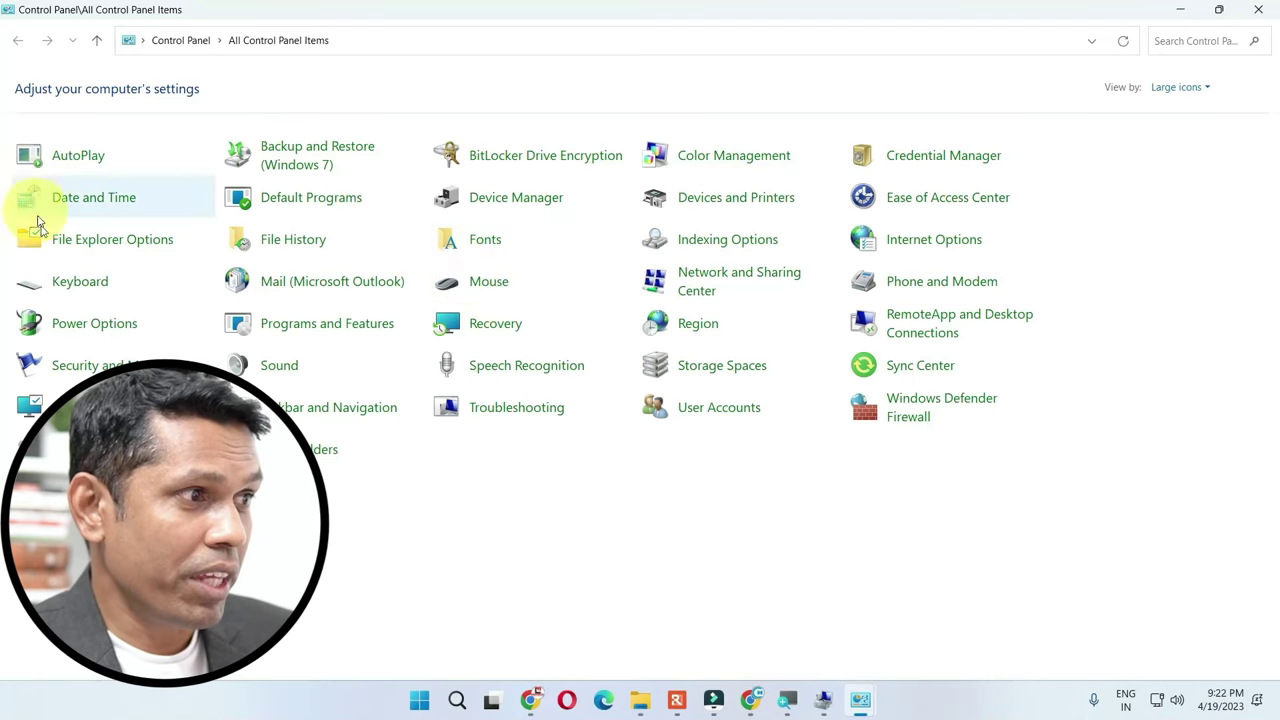
- Open the keyboard properties, test the slow character repeat rate with the letter a, and clear the test text
left_click(65, 287)
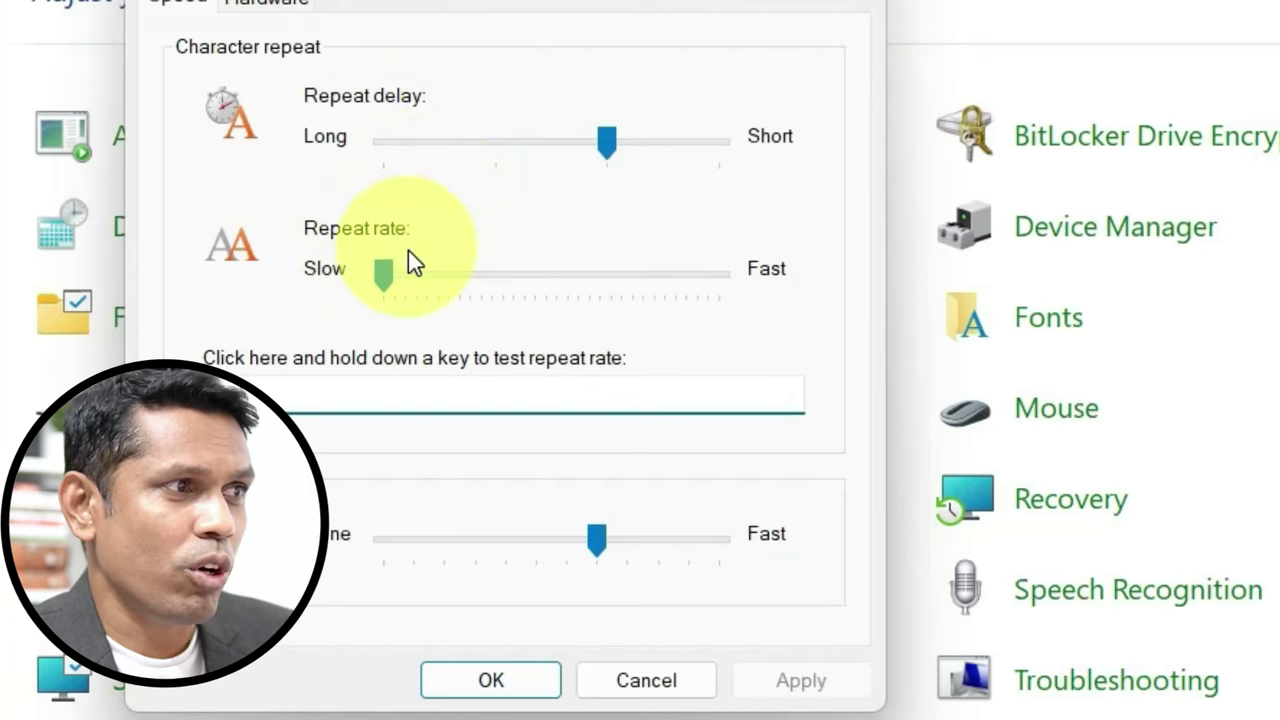
left_click(282, 398)
type("aaaaaa")
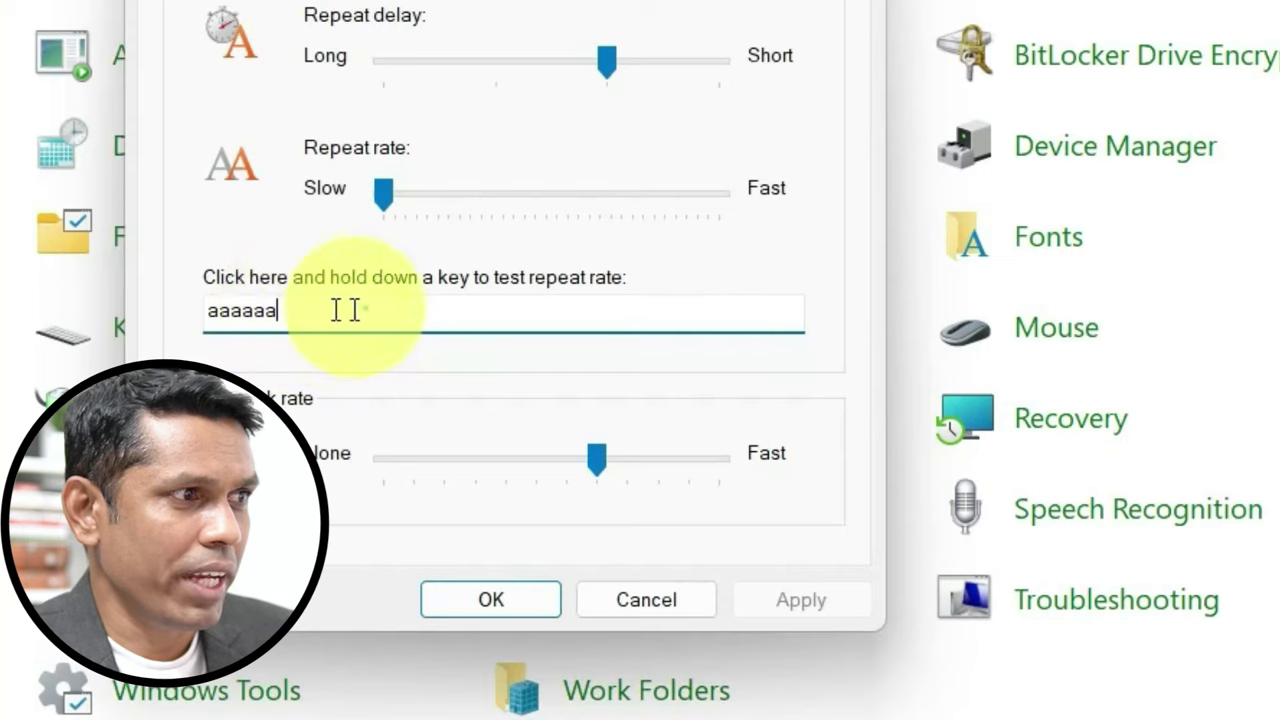
left_click_drag(340, 310, 177, 314)
key("BackSpace")
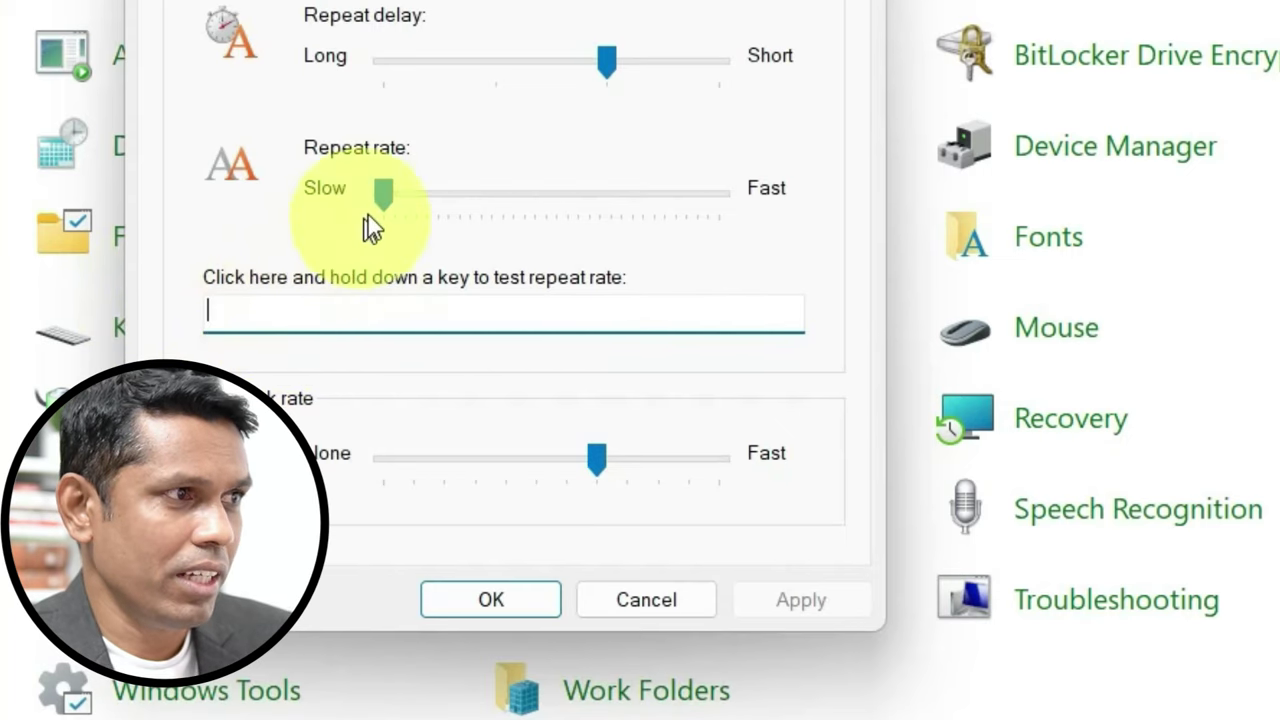
- Set the keyboard repeat rate to the fastest setting, test it with the letter a, and clear the test text
left_click_drag(384, 196, 840, 206)
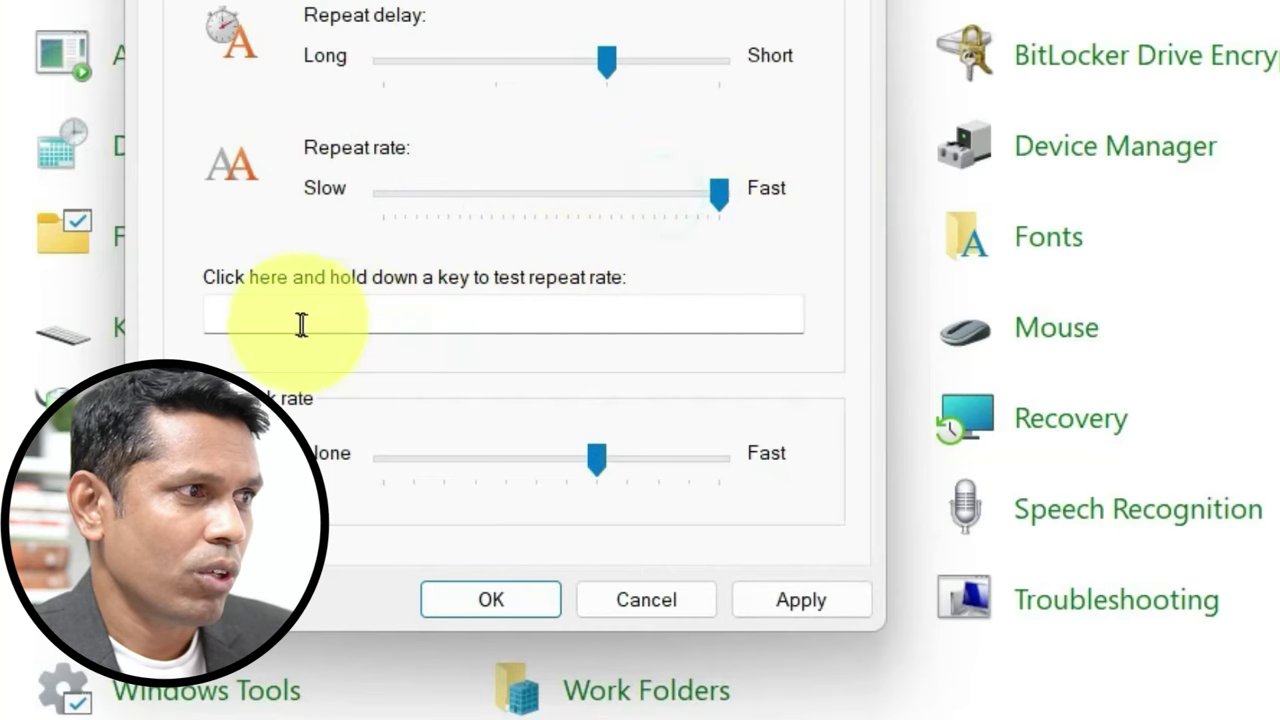
left_click(301, 324)
type("aaaaaaaaaaaaaaaaaaaaaaaaaaa")
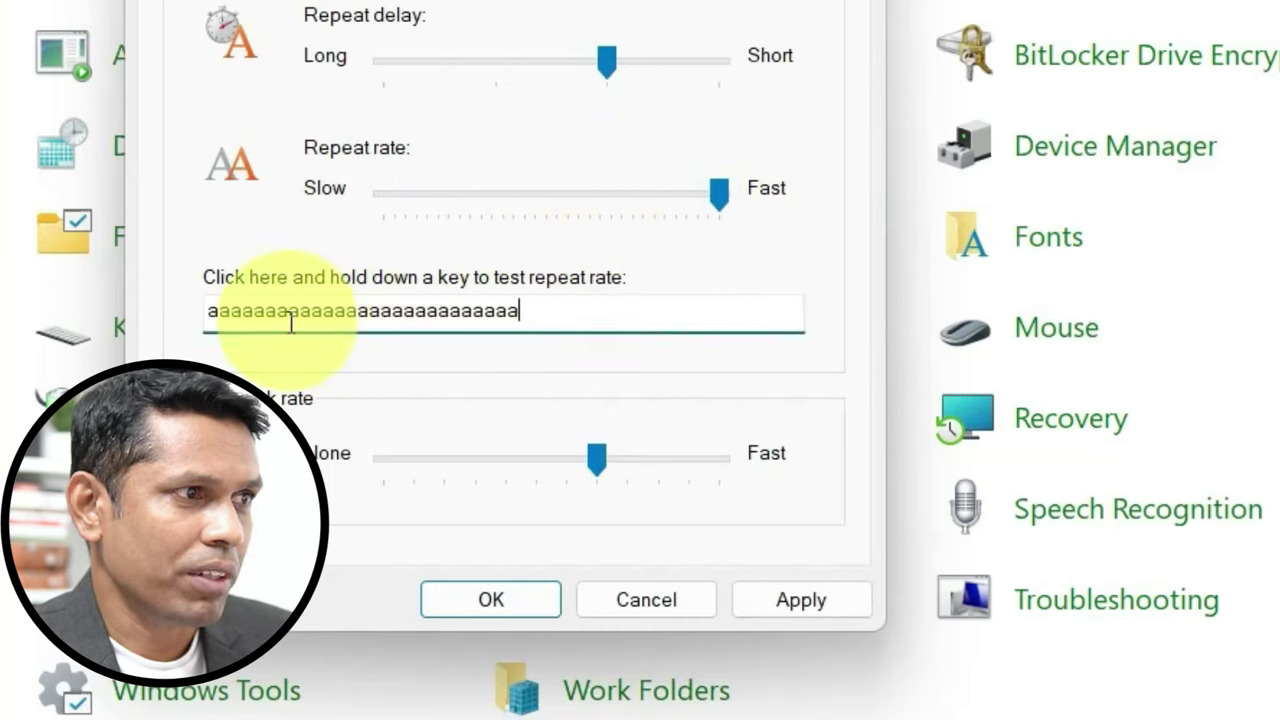
type("aaaaaaaaaaaaaaaaaa")
double_click(750, 309)
key("BackSpace")
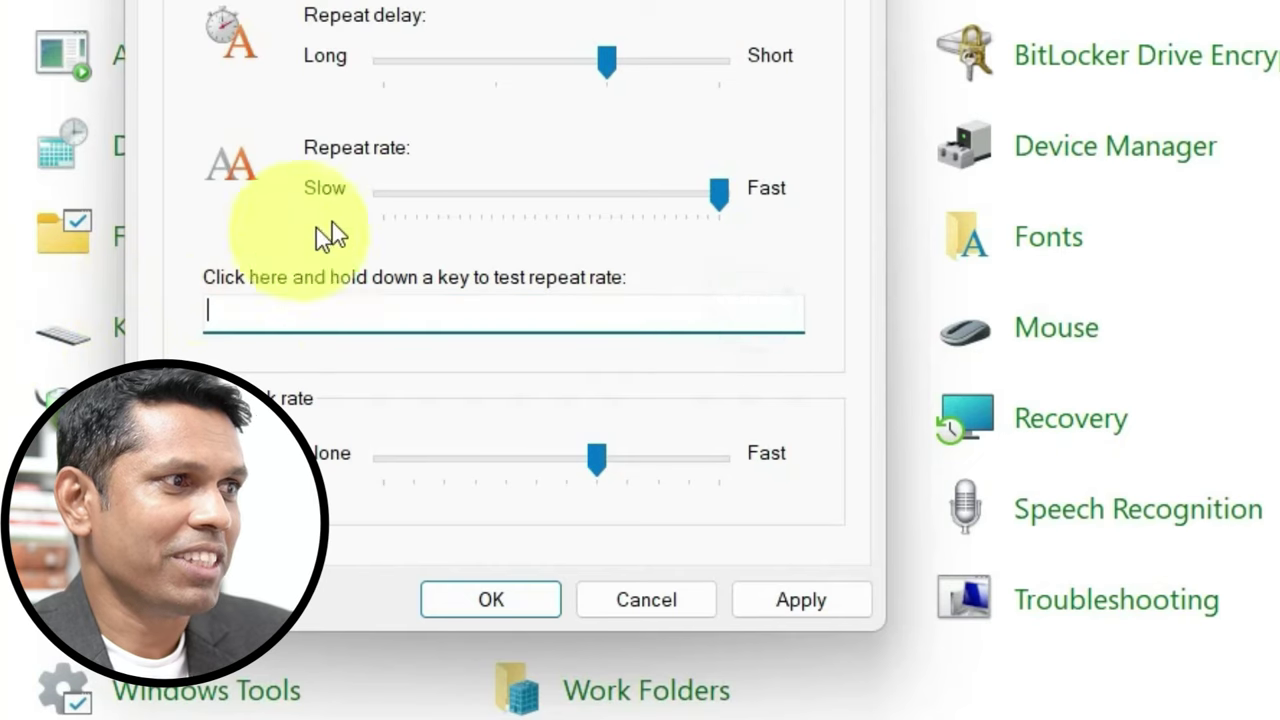
- Set the keyboard repeat delay to the longest setting and test it repeatedly with the letter a
left_click_drag(607, 62, 351, 60)
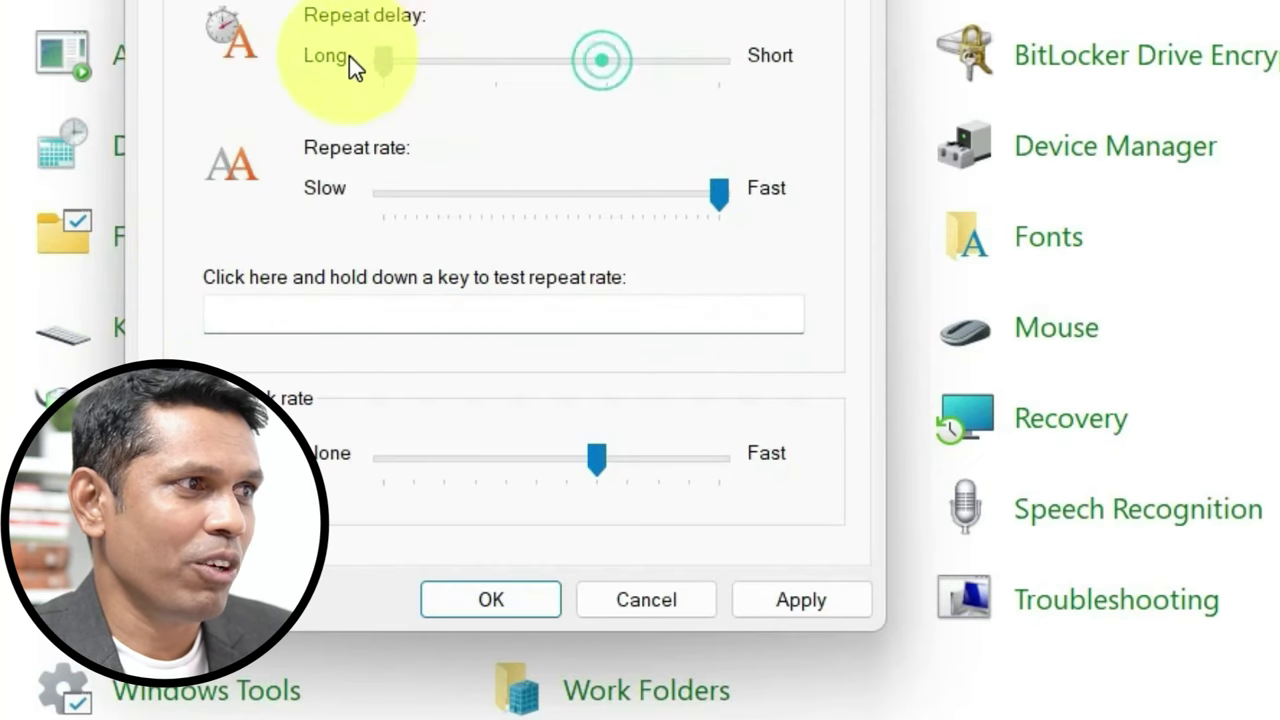
left_click(234, 314)
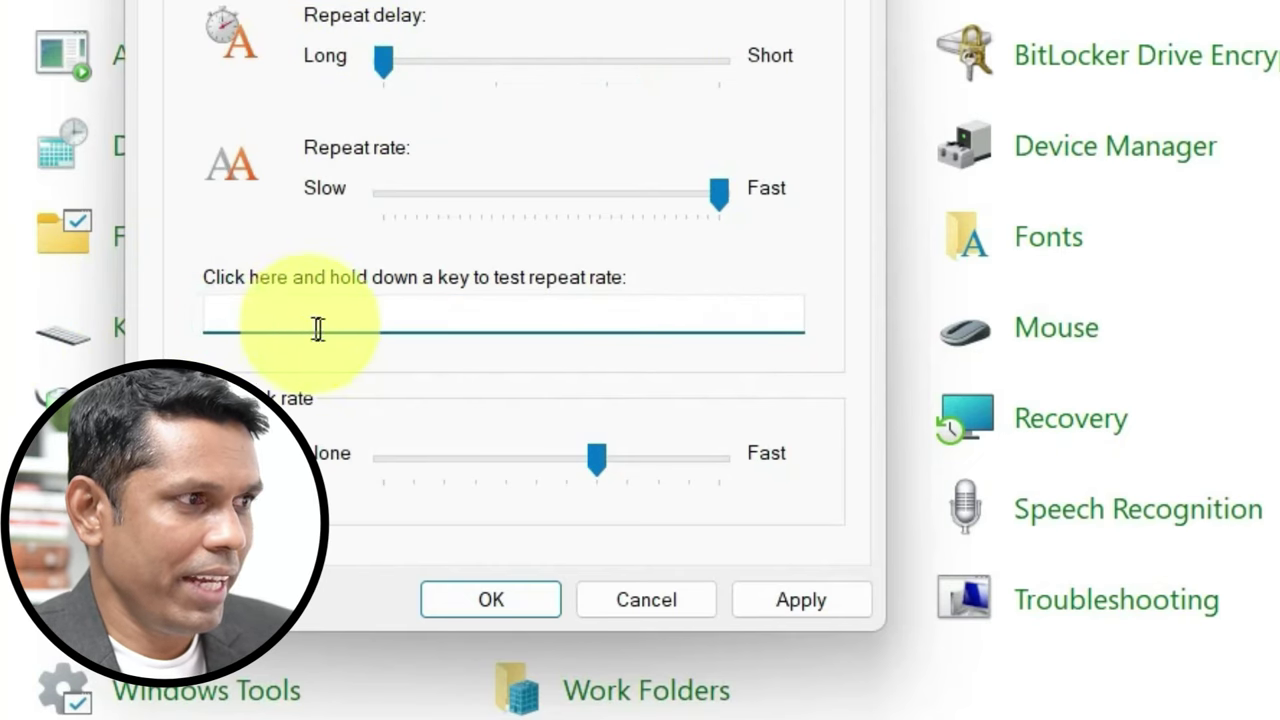
type("a")
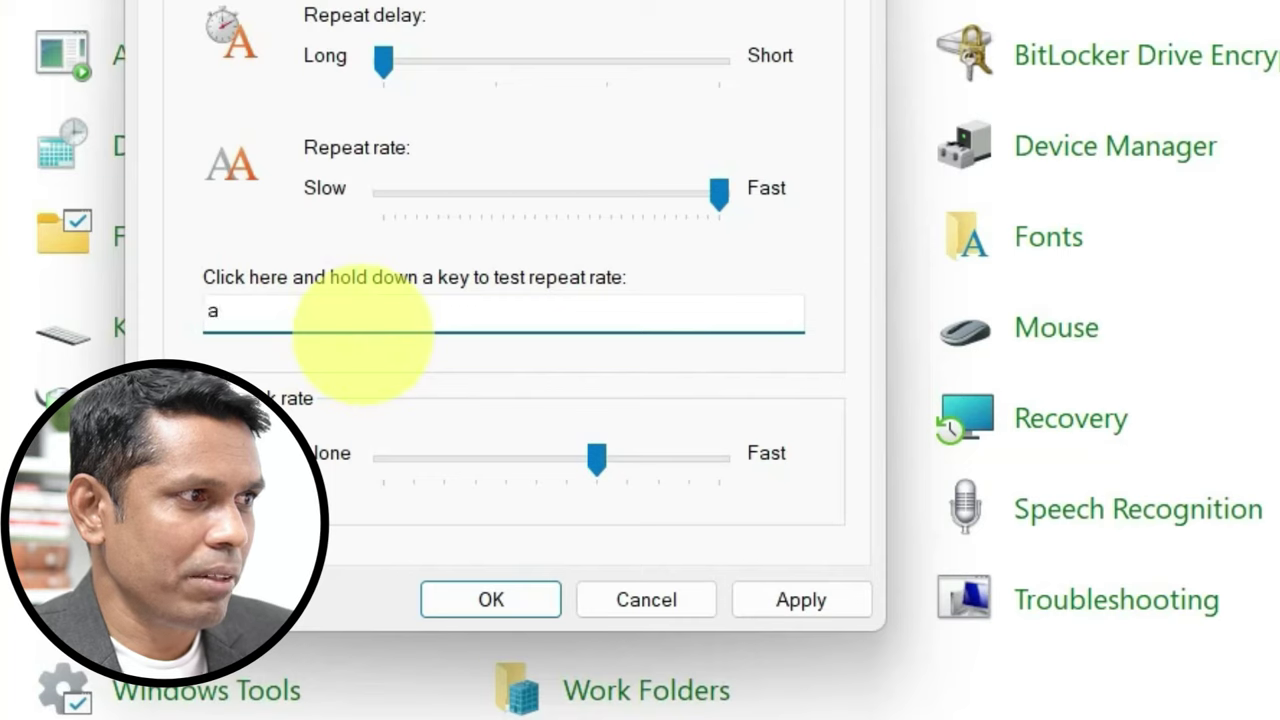
type("aaaaaaaaaaaaaaaaaaaaaaaaaaaaa")
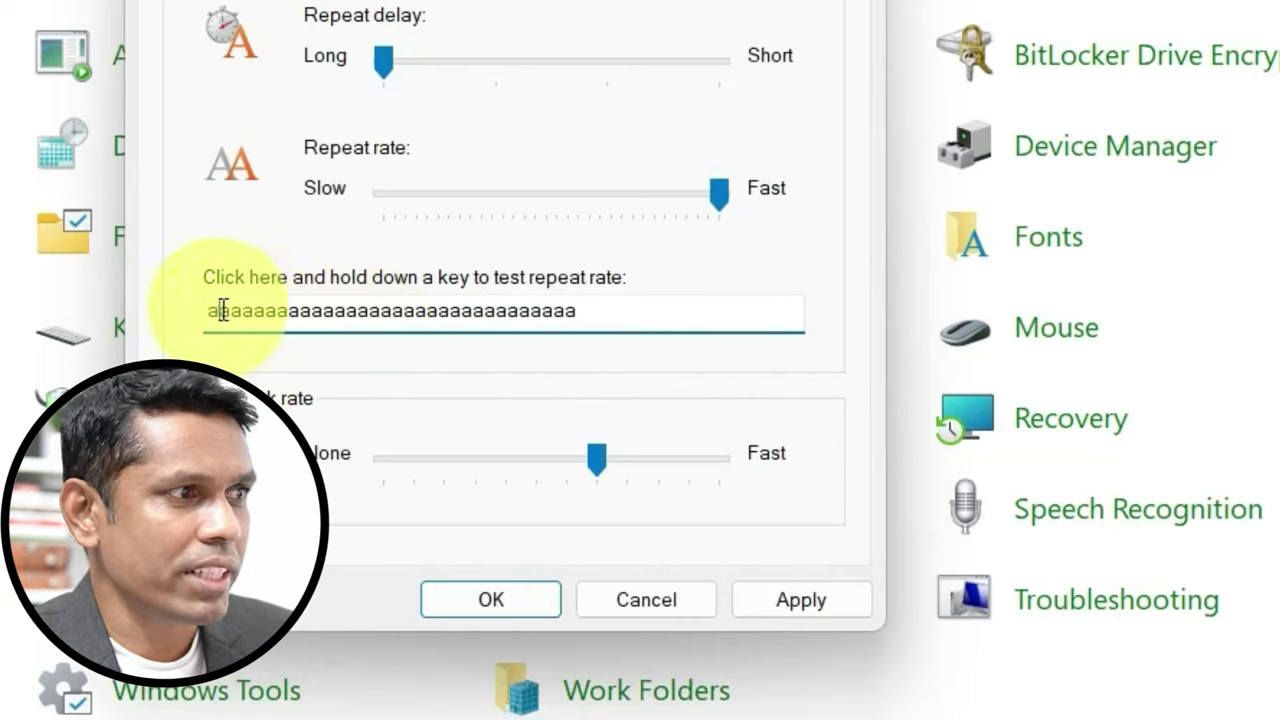
left_click_drag(214, 310, 803, 283)
type("a")
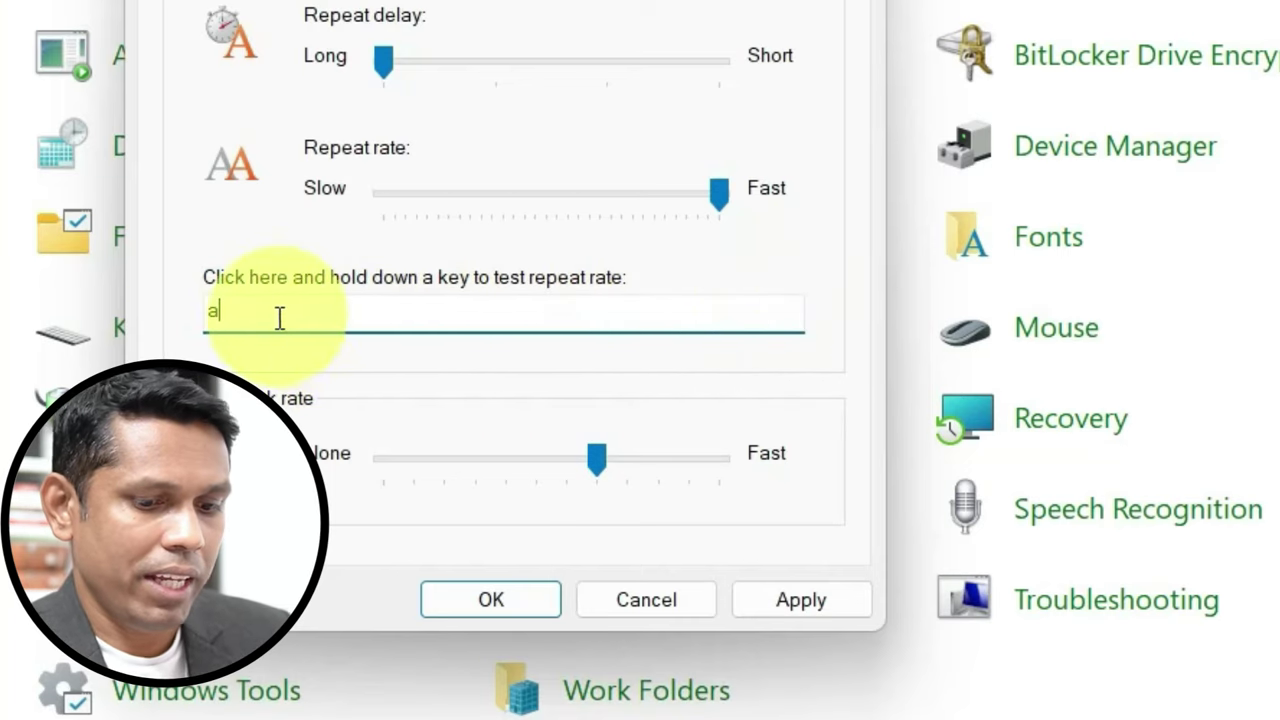
type("a")
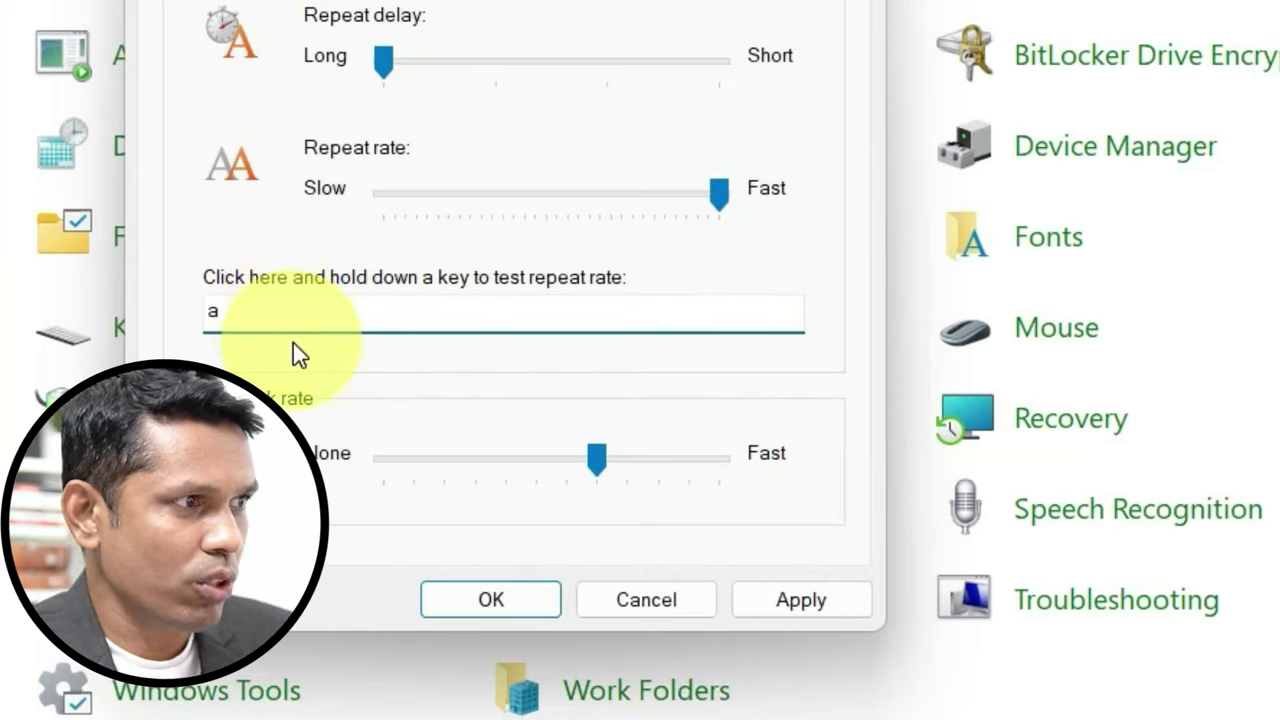
- Test the longest repeat delay and clear the test text, setting the repeat delay one notch before Short with the repeat rate at Fast
type("aaaaaaaaaaaaaaa")
double_click(420, 310)
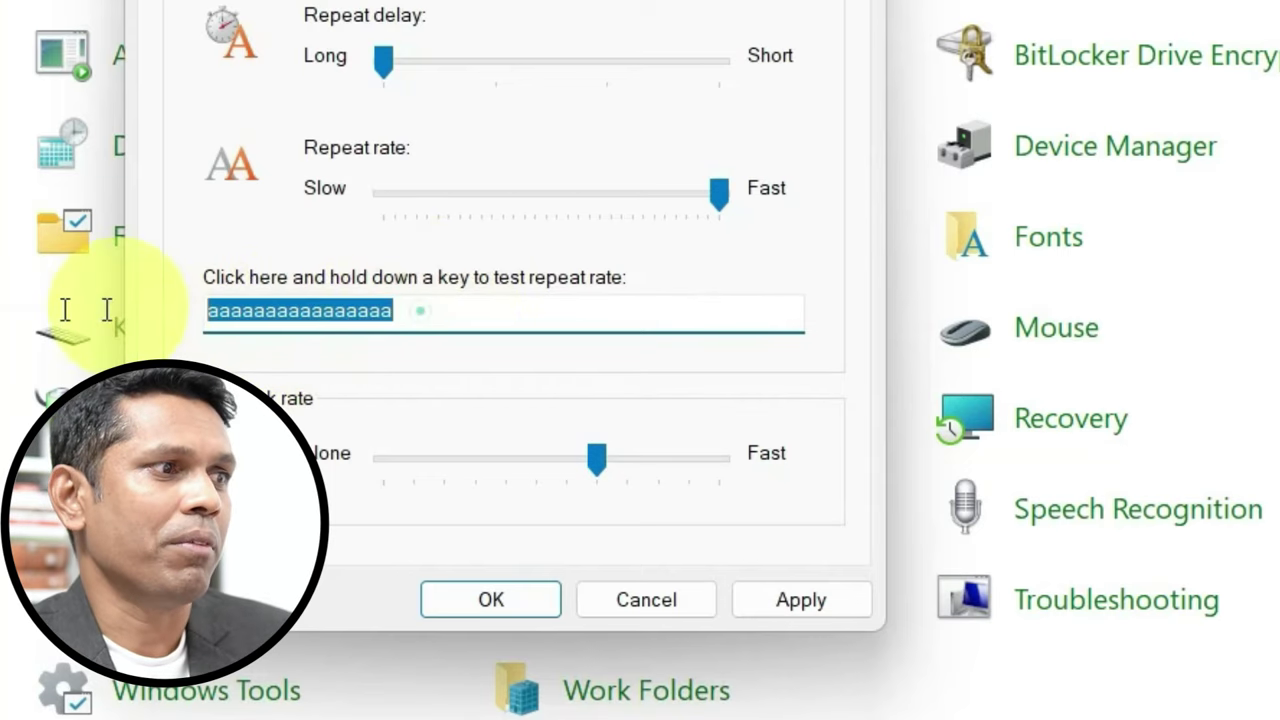
key("BackSpace")
left_click_drag(383, 60, 600, 77)
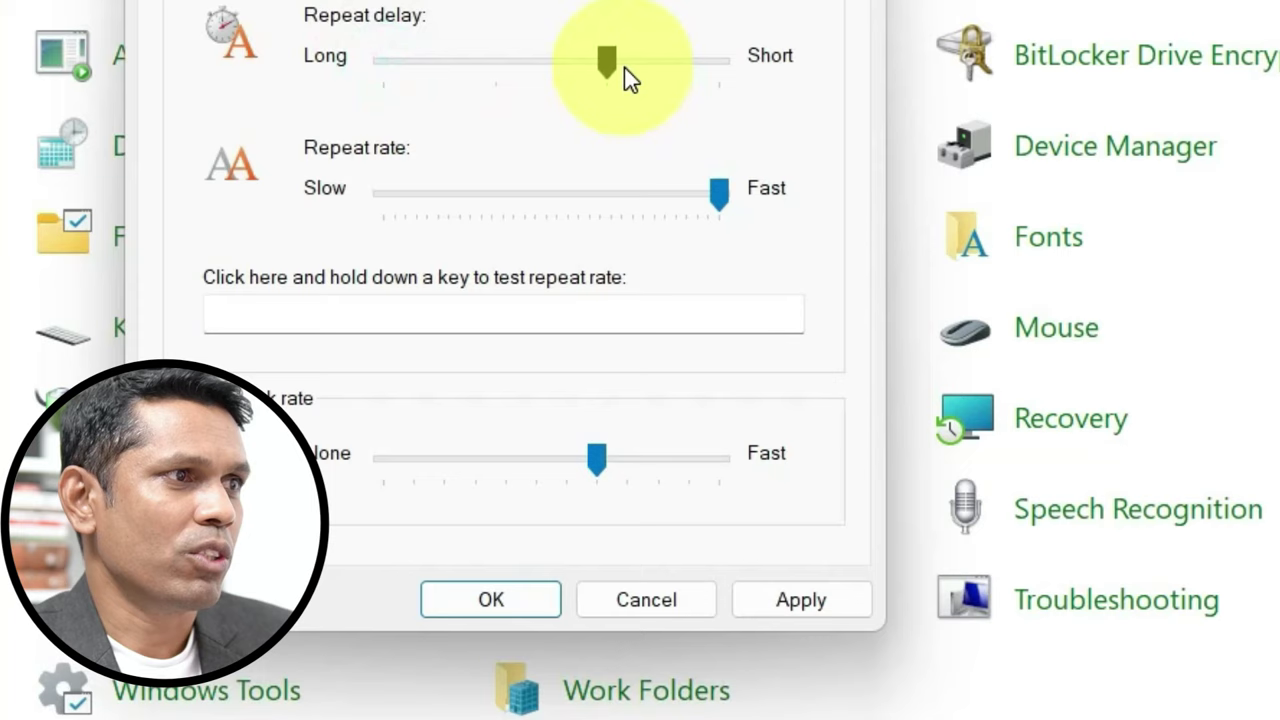
left_click_drag(712, 195, 743, 211)
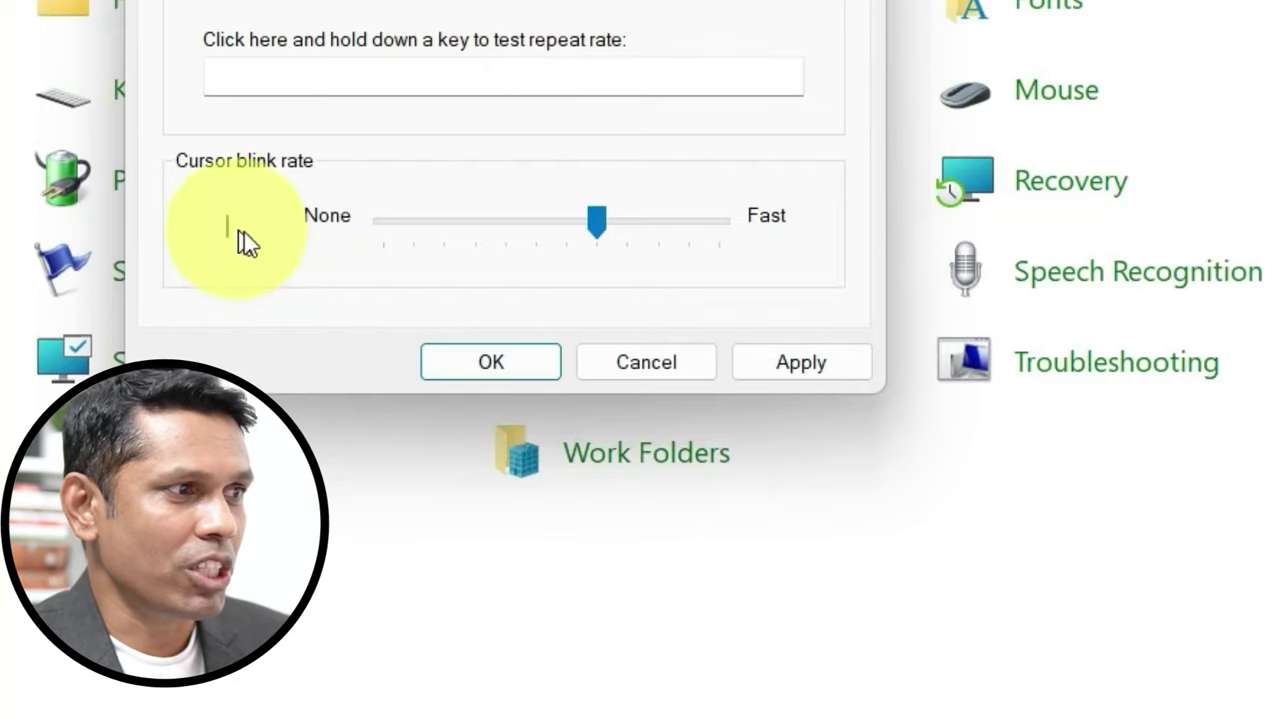
- Open the Run dialog and empty its Open field to examine how the text cursor blinks
key("super")
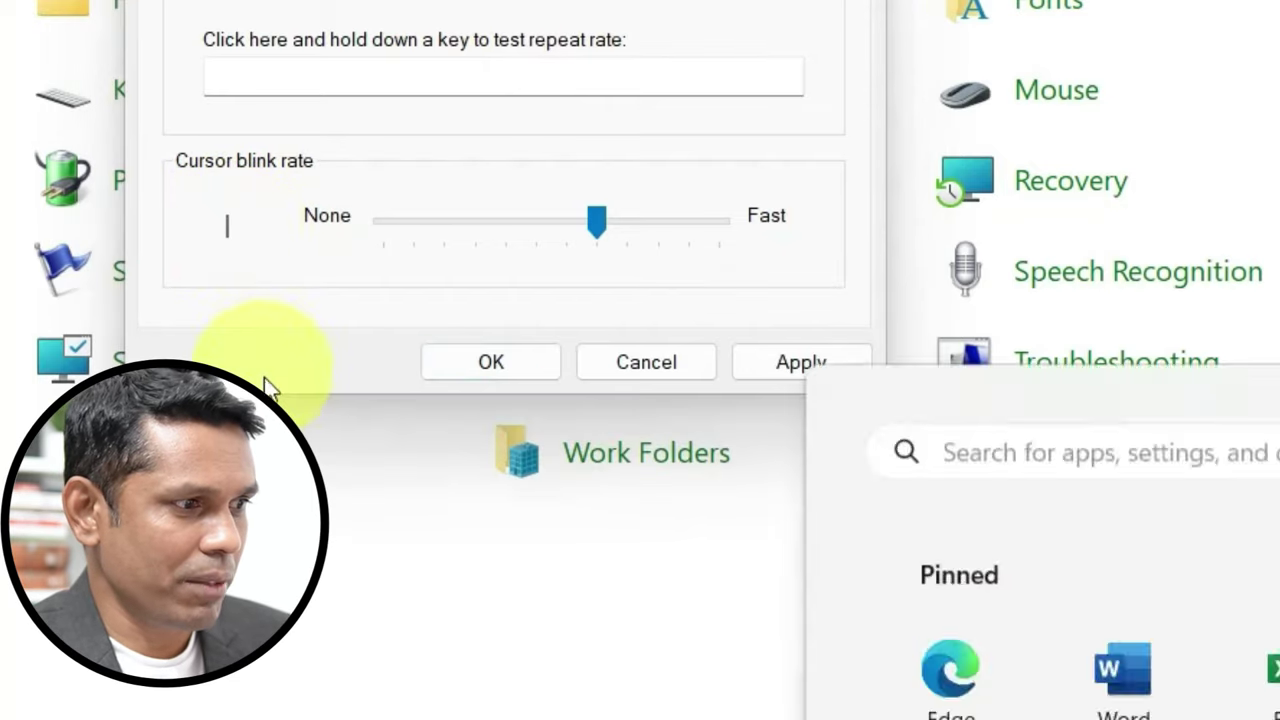
key("super+r")
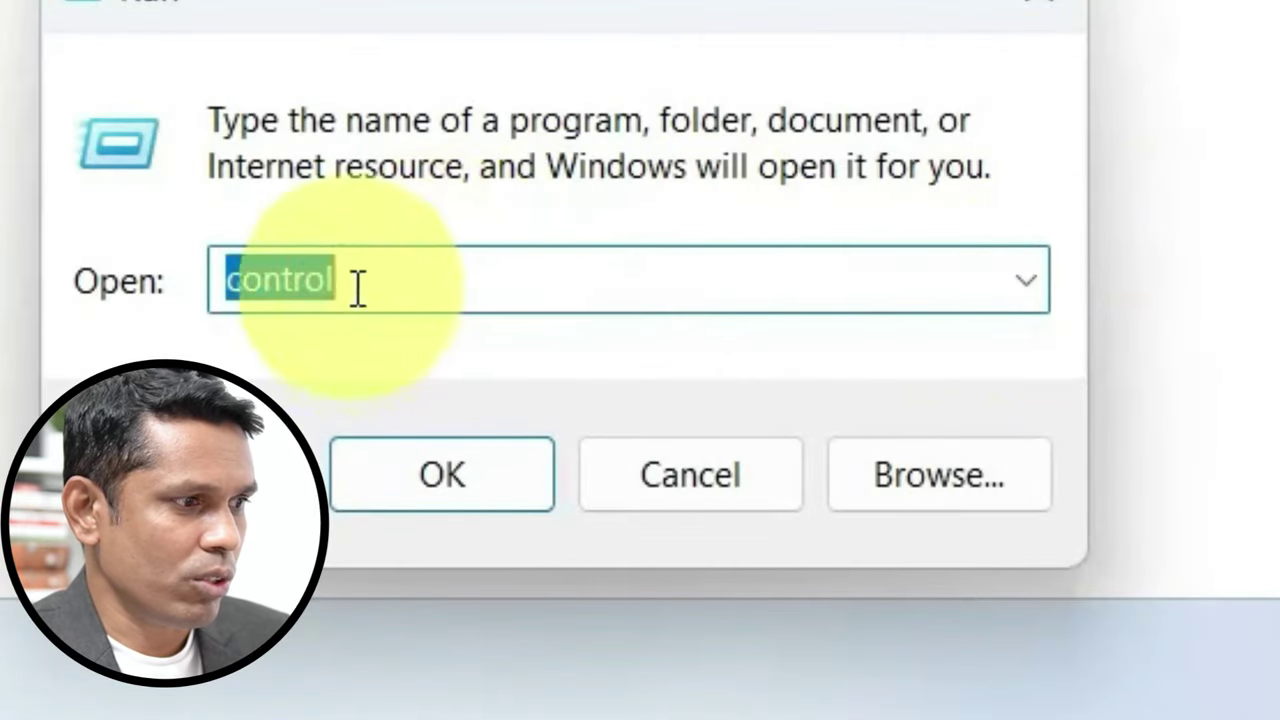
key("BackSpace")
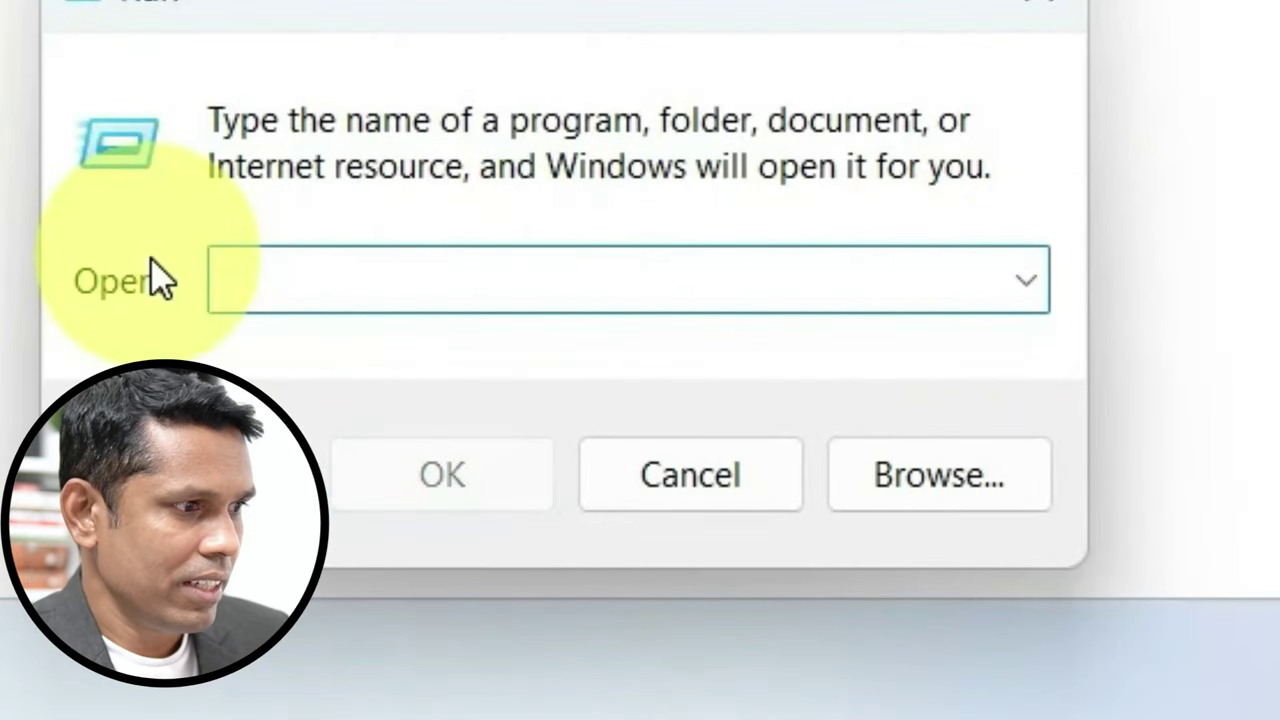
left_click(229, 284)
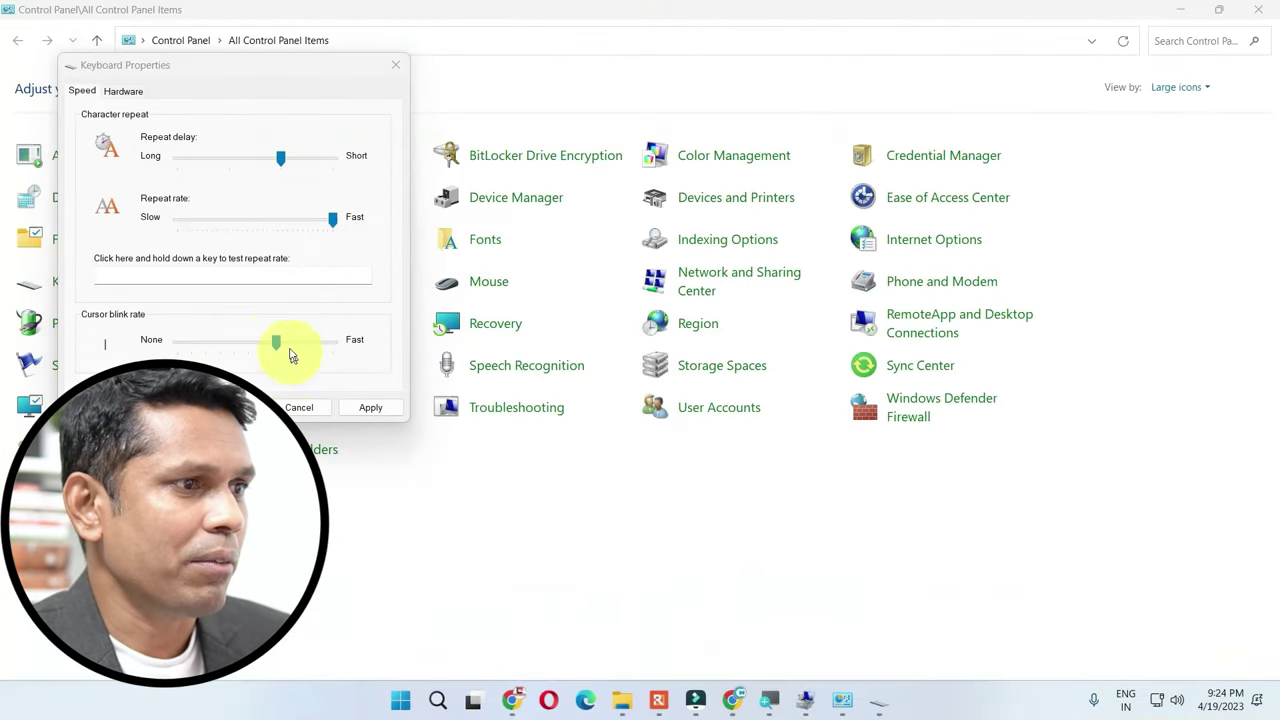
- Set the cursor blink rate to None, check the text cursor in the Run dialog, and raise the blink rate again
left_click_drag(277, 342, 177, 342)
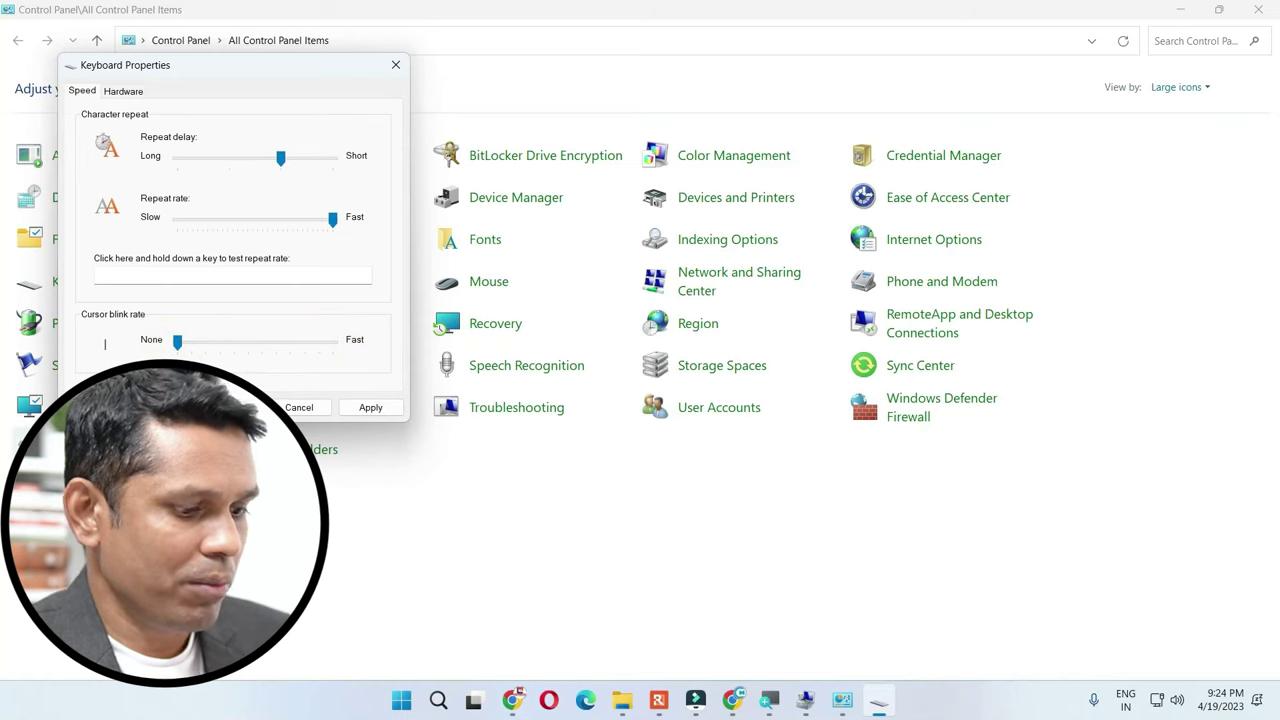
key("super+r")
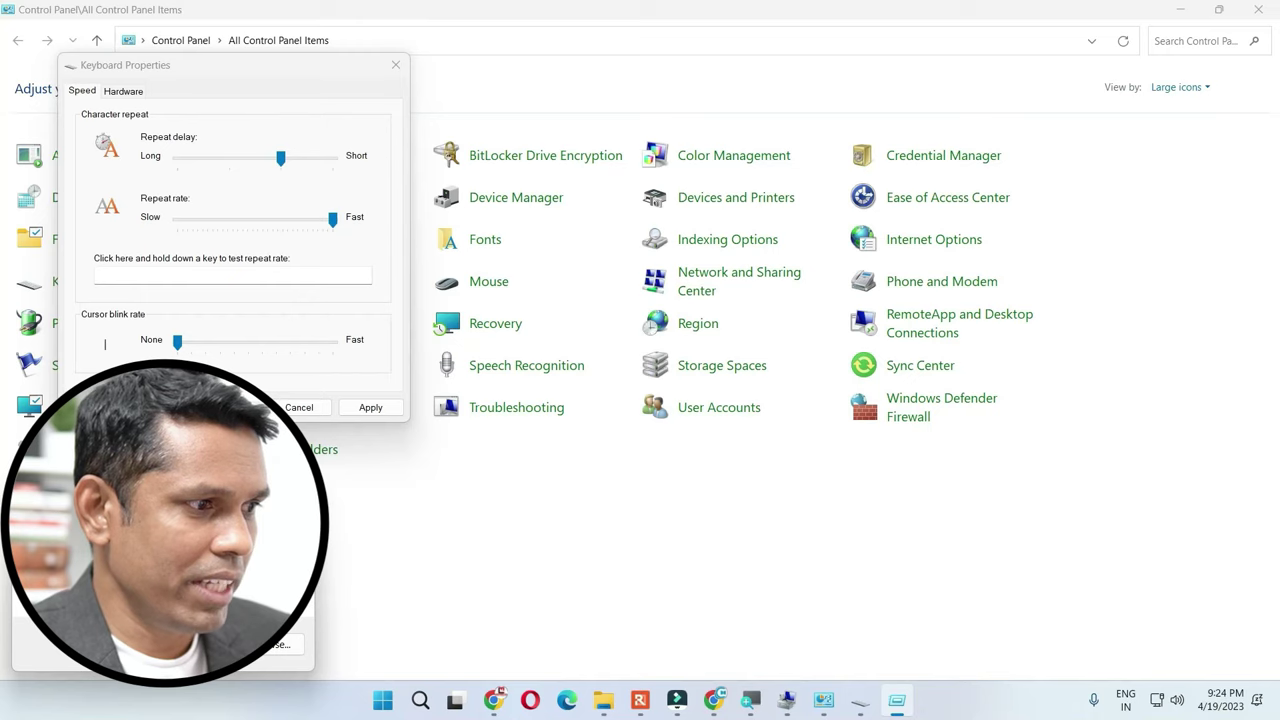
left_click(88, 590)
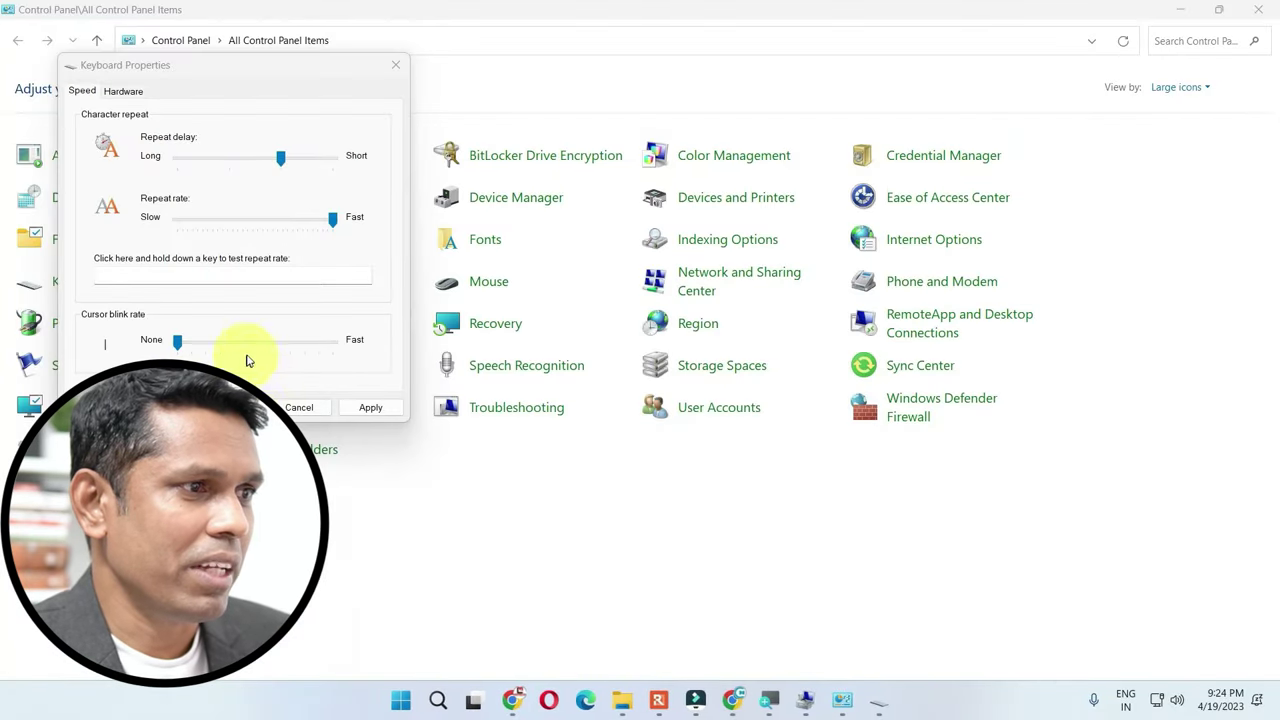
left_click(278, 346)
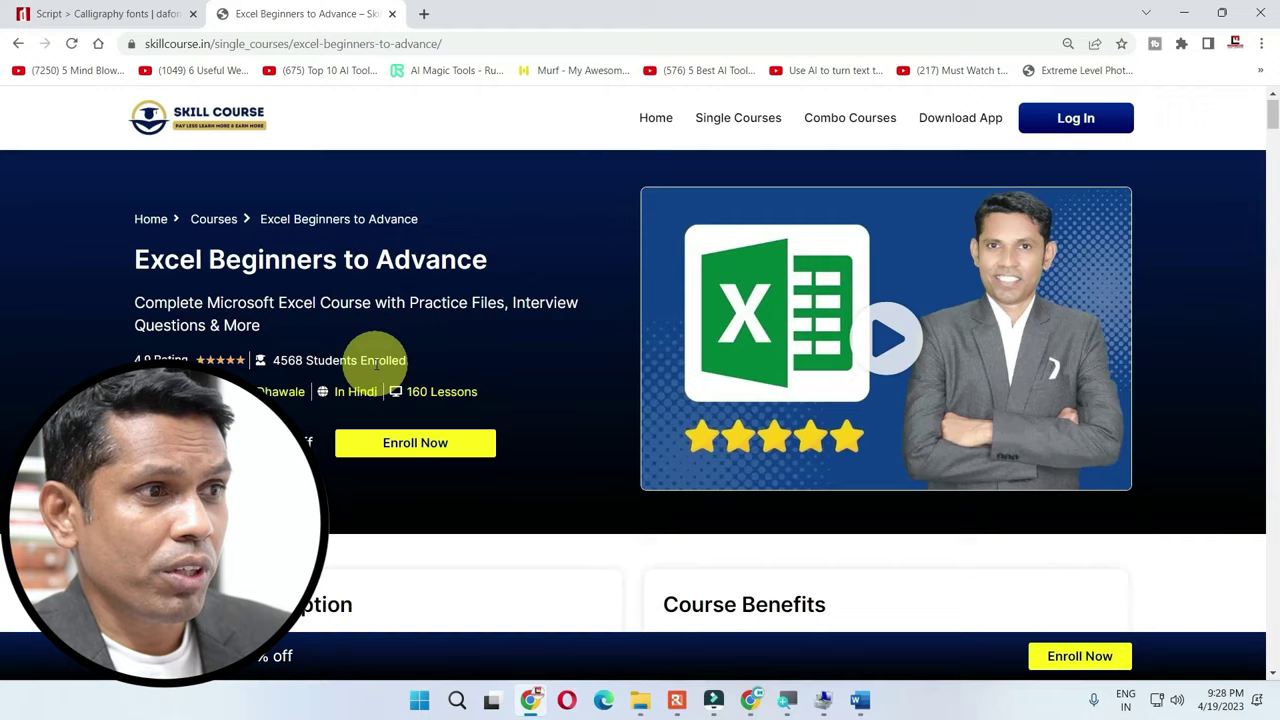
- Look through the Excel Beginners to Advance course page, highlighting description passages, and view the clipboard history
scroll(376, 365, "down", 1)
scroll(376, 372, "up", 1)
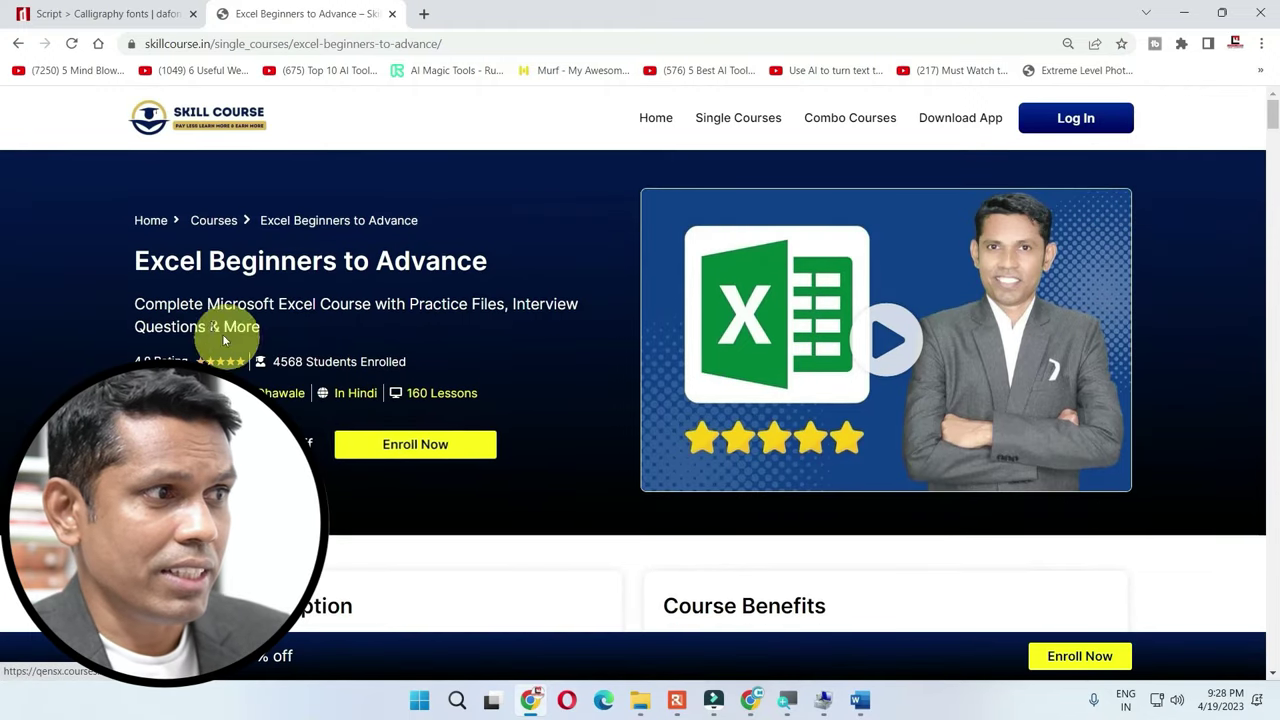
left_click_drag(130, 300, 294, 336)
scroll(294, 336, "down", 6)
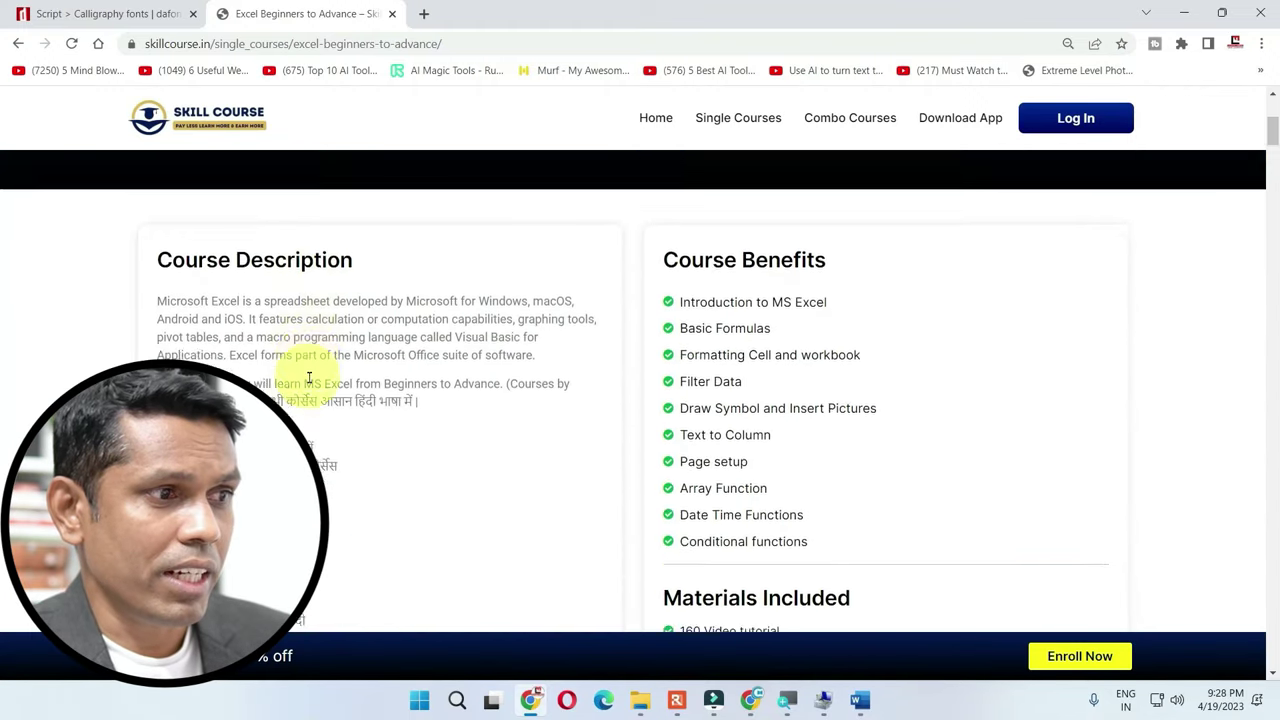
left_click_drag(157, 410, 599, 488)
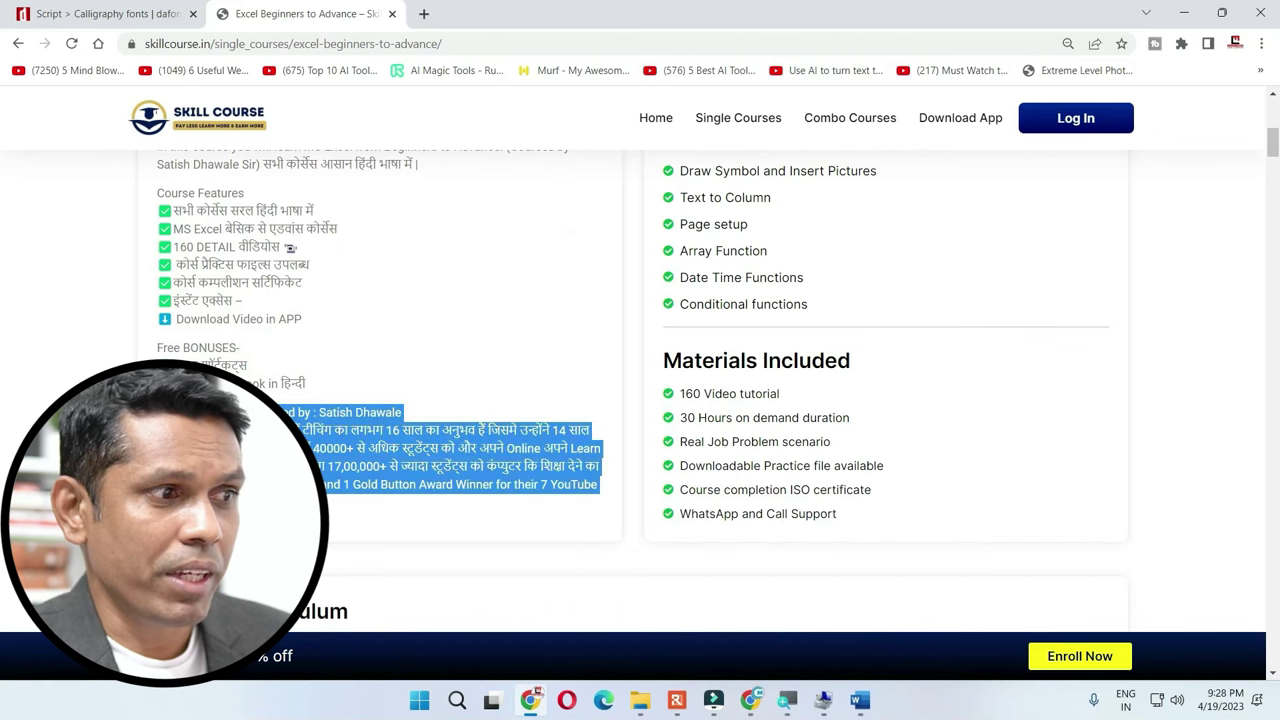
left_click(430, 375)
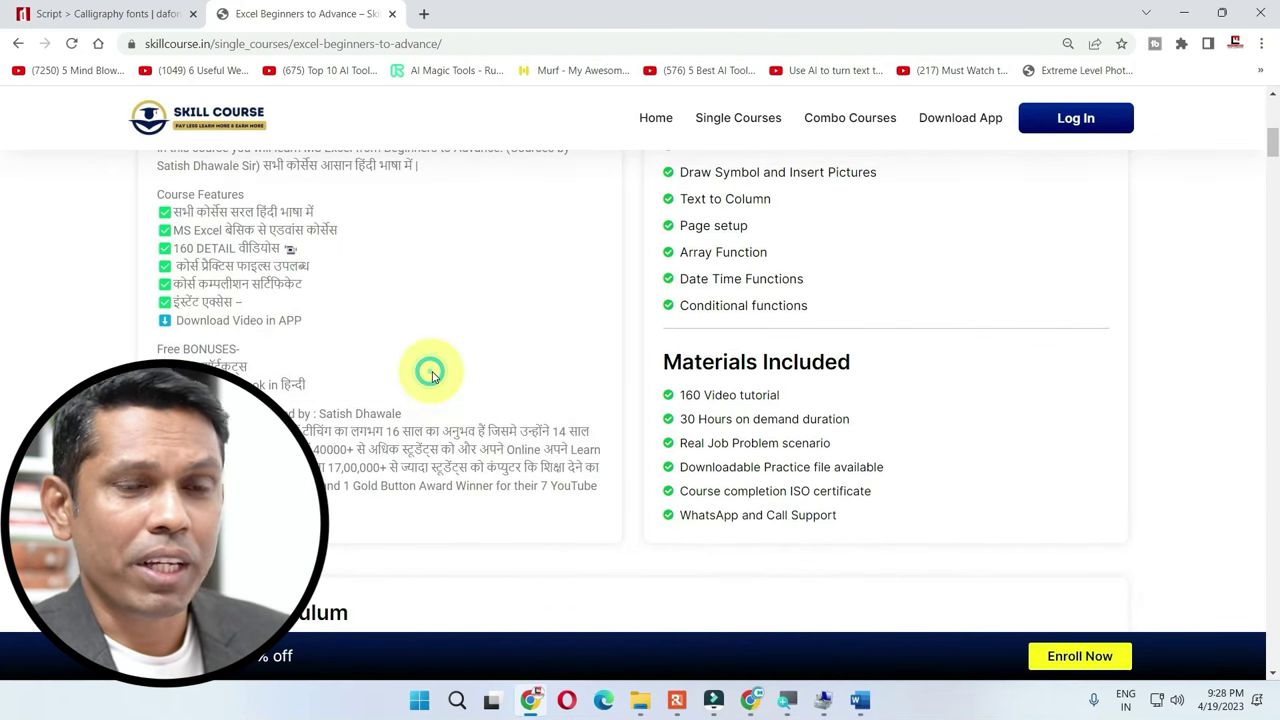
scroll(432, 377, "up", 1)
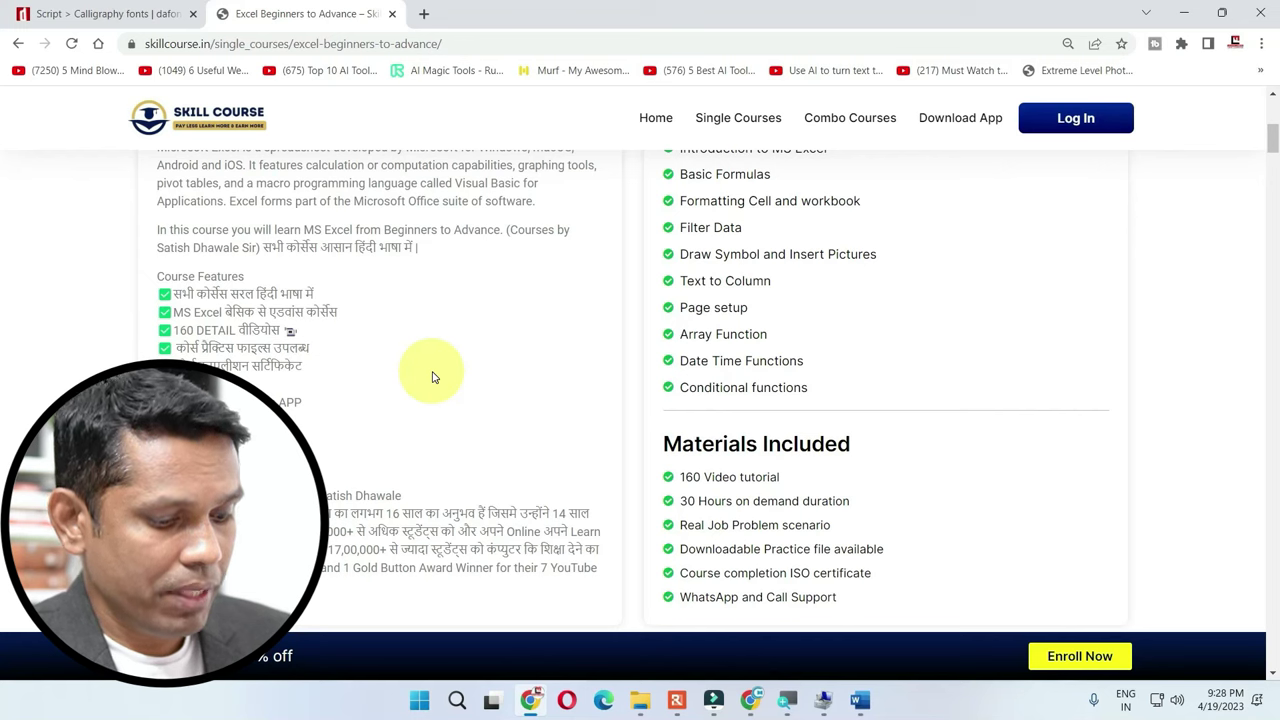
key("super+v")
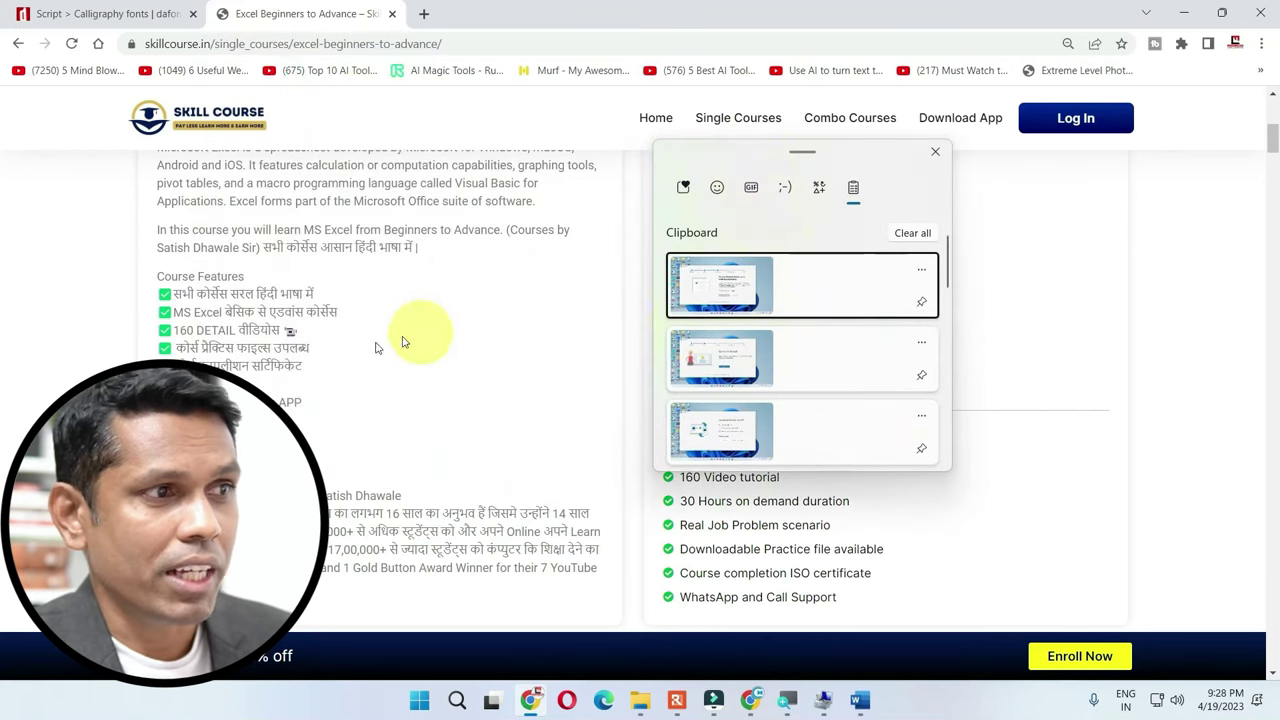
left_click(346, 348)
- Copy the page's paragraph beginning "In this course you will learn MS Excel" and paste it into a new Notepad document
left_click_drag(154, 237, 437, 256)
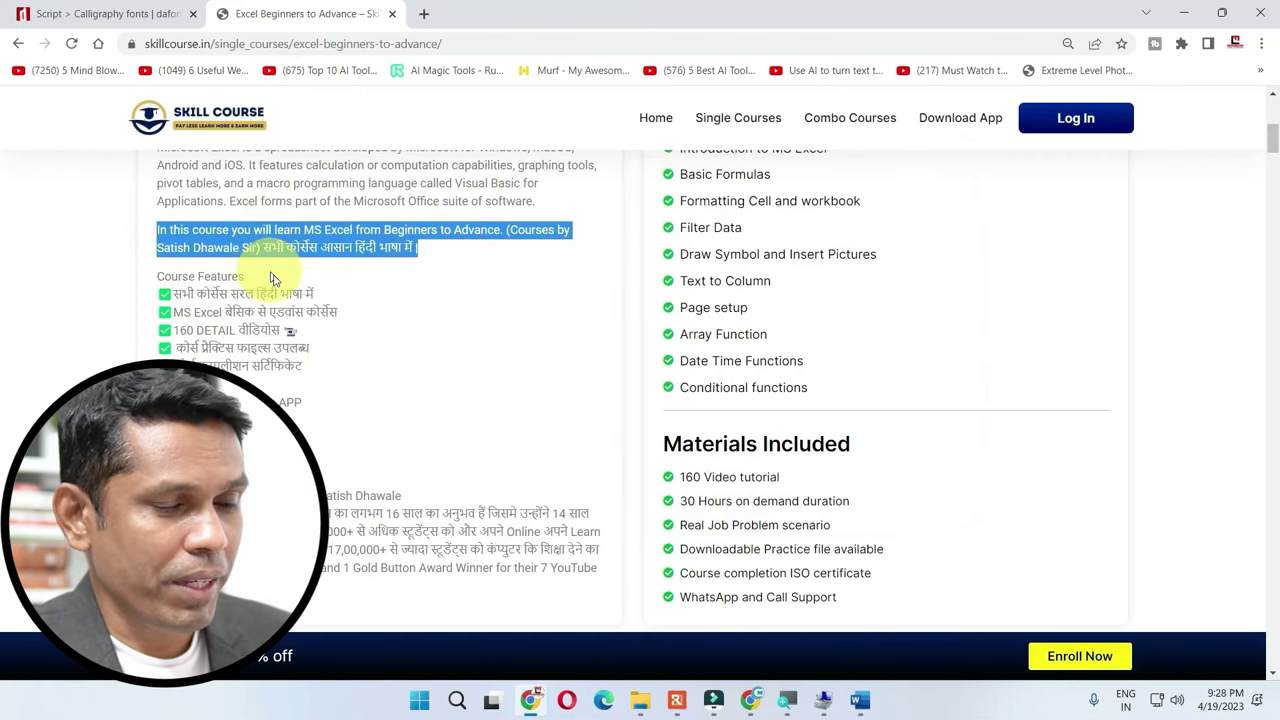
key("super+v")
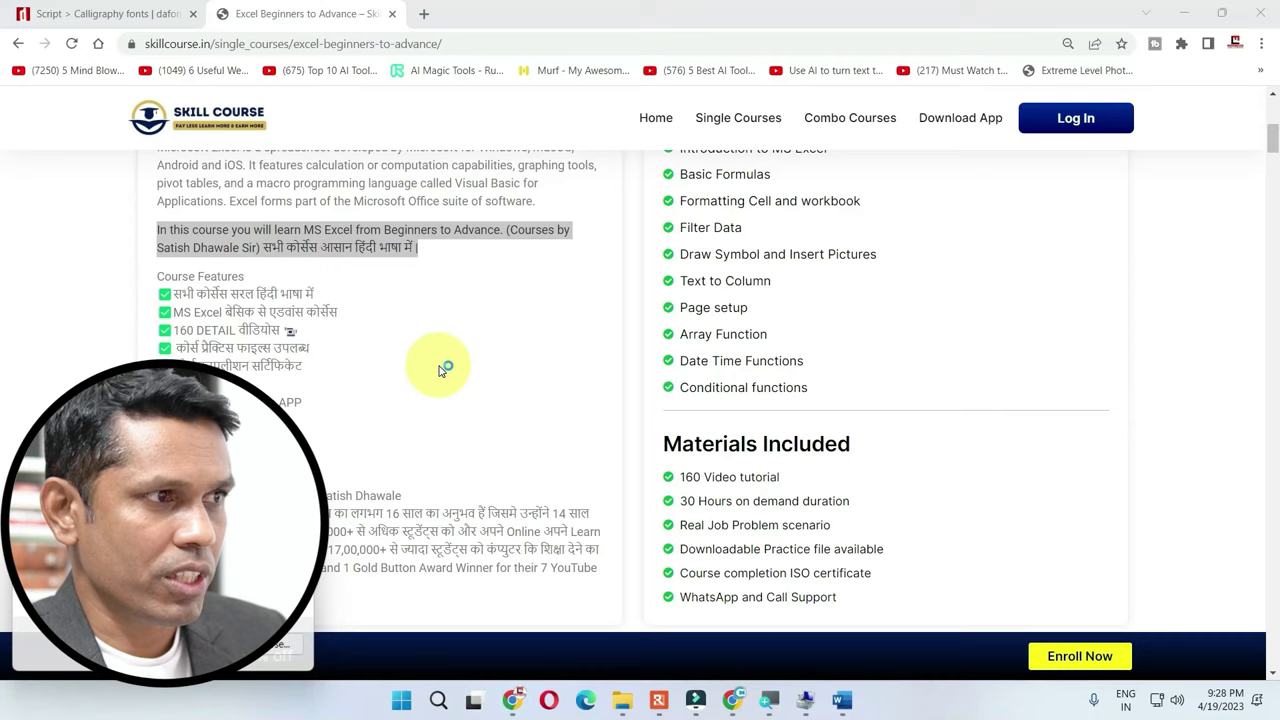
type("In this course you will learn MS Excel from Beginners to Advance. (Courses by Satish Dhawale Sir) सभी कोर्सेस आसान भाषा में।")
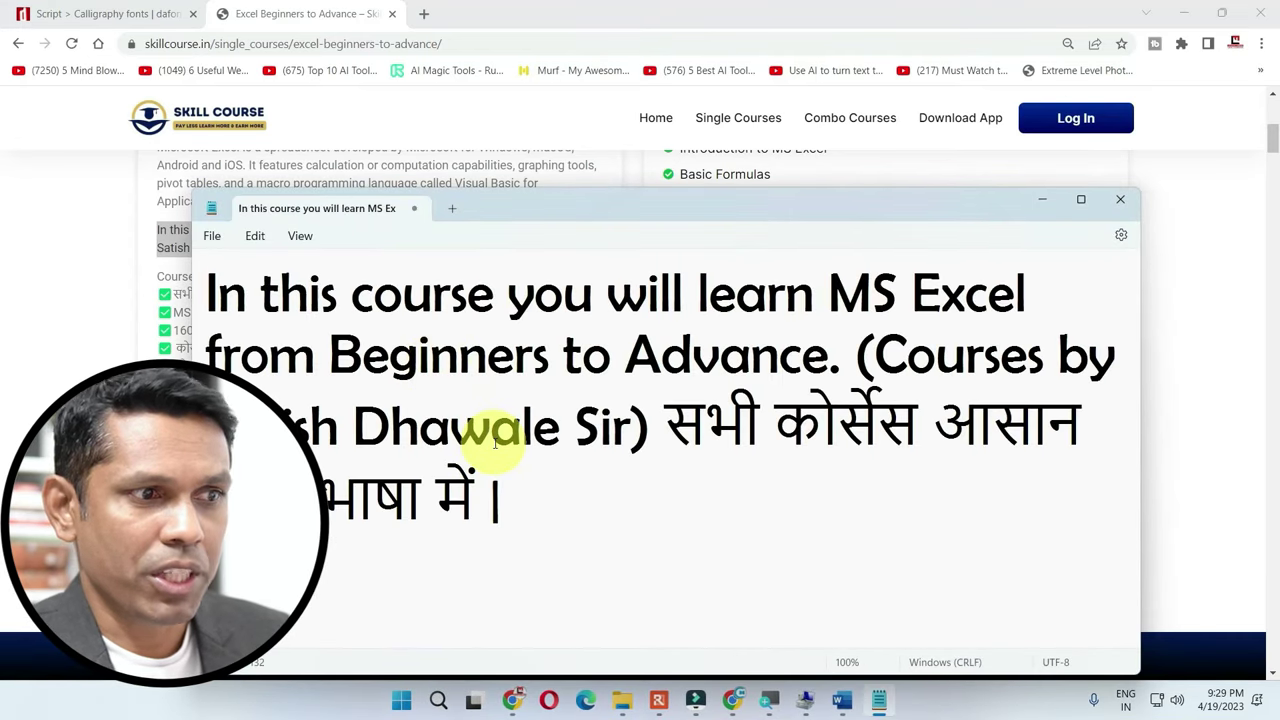
- Copy the course creator paragraph from the course page in Chrome and paste it below the existing text in Notepad
key("alt+Tab")
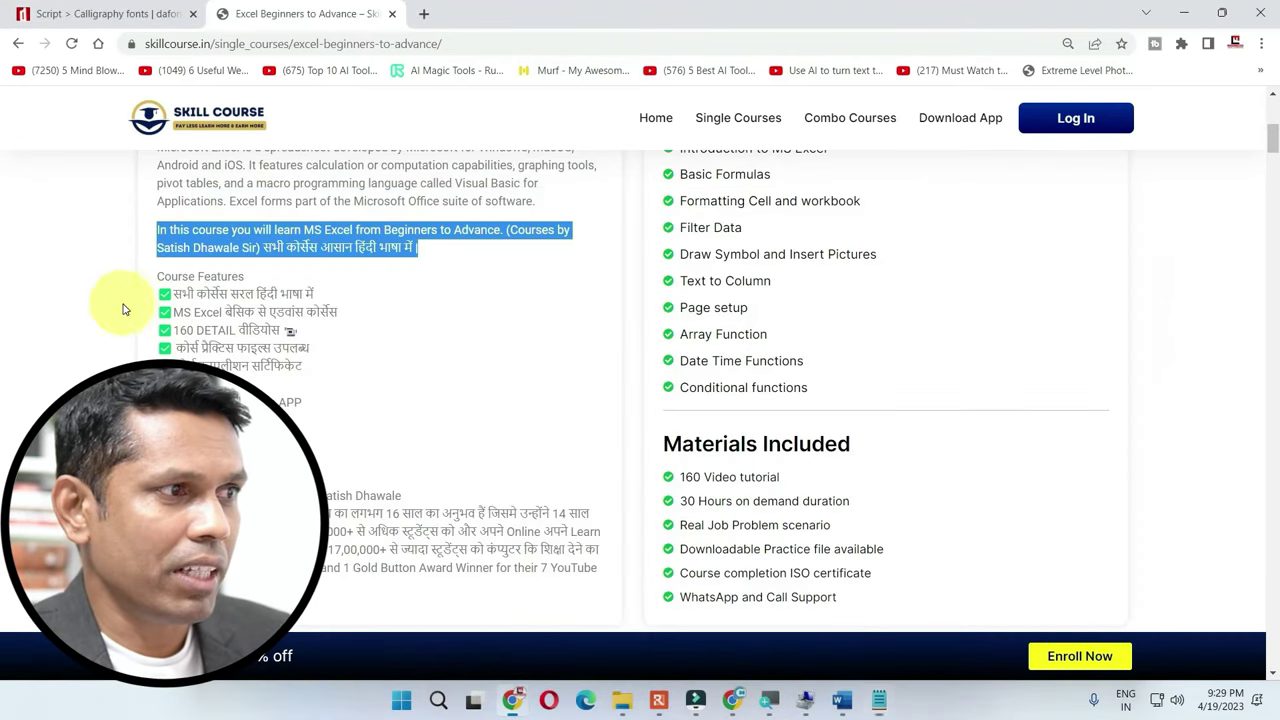
left_click_drag(160, 495, 598, 567)
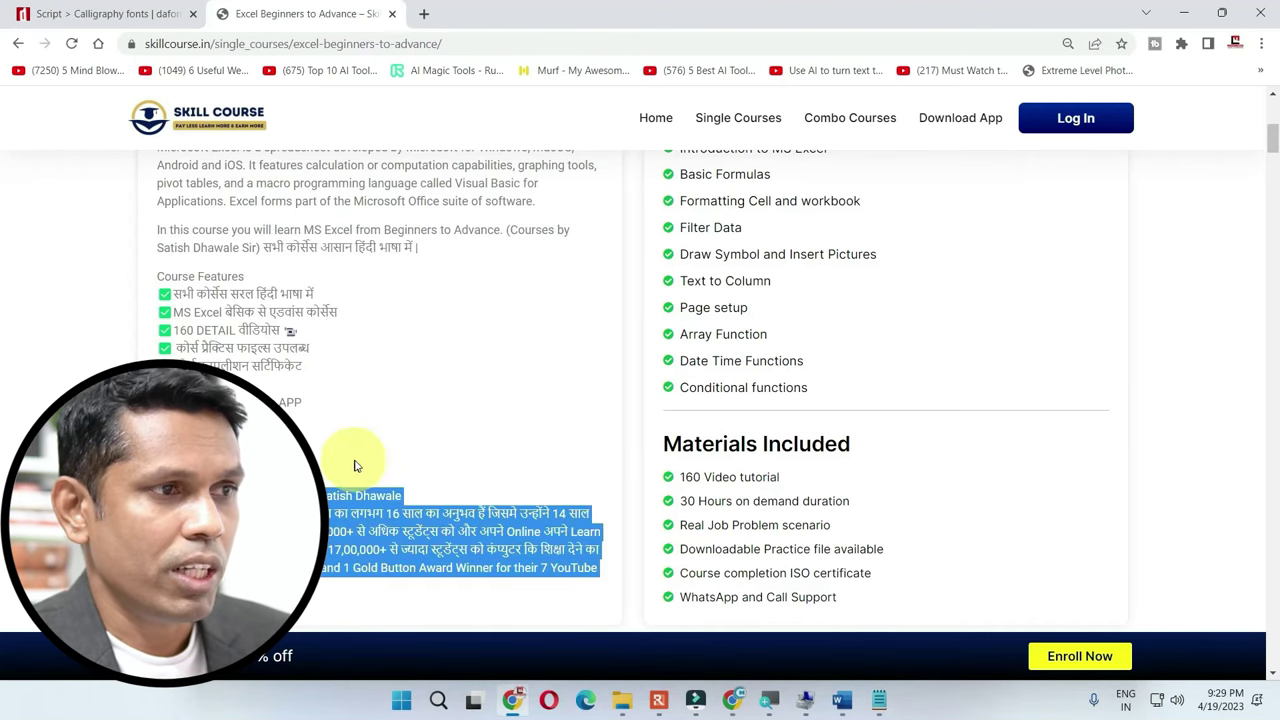
key("alt+Tab")
key("ctrl+v")
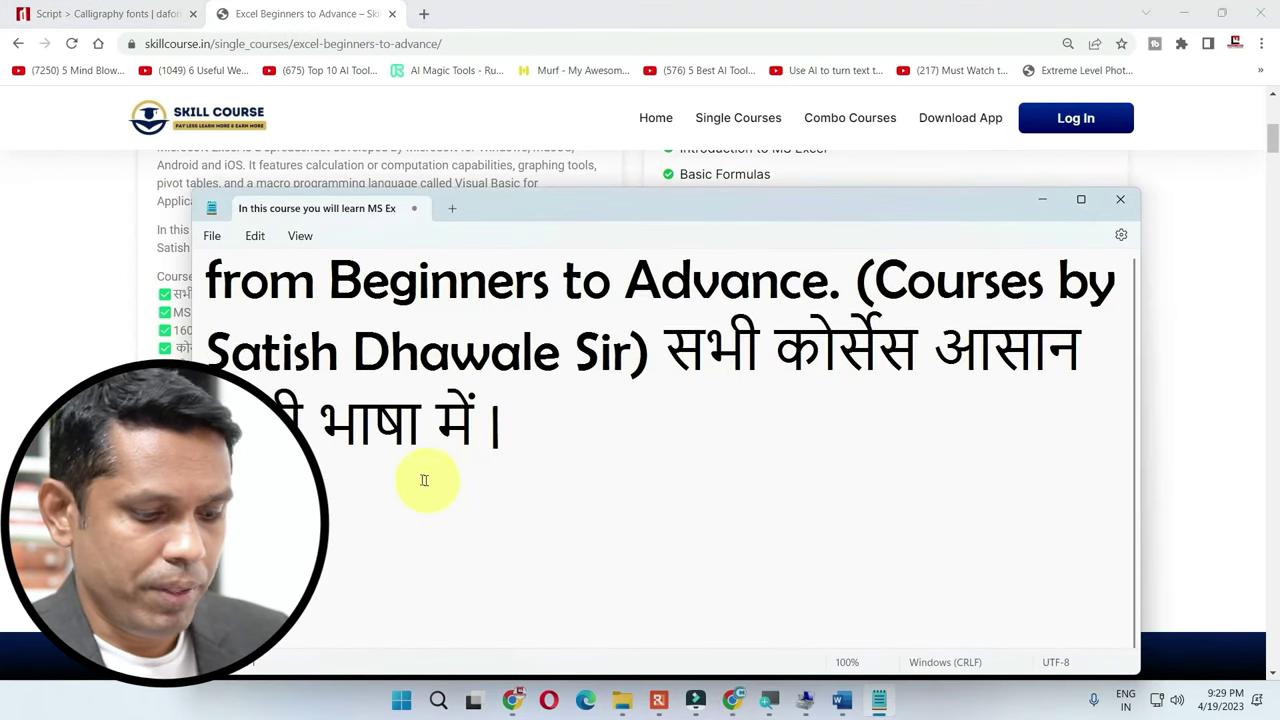
scroll(385, 472, "up", 5)
key("ctrl+z")
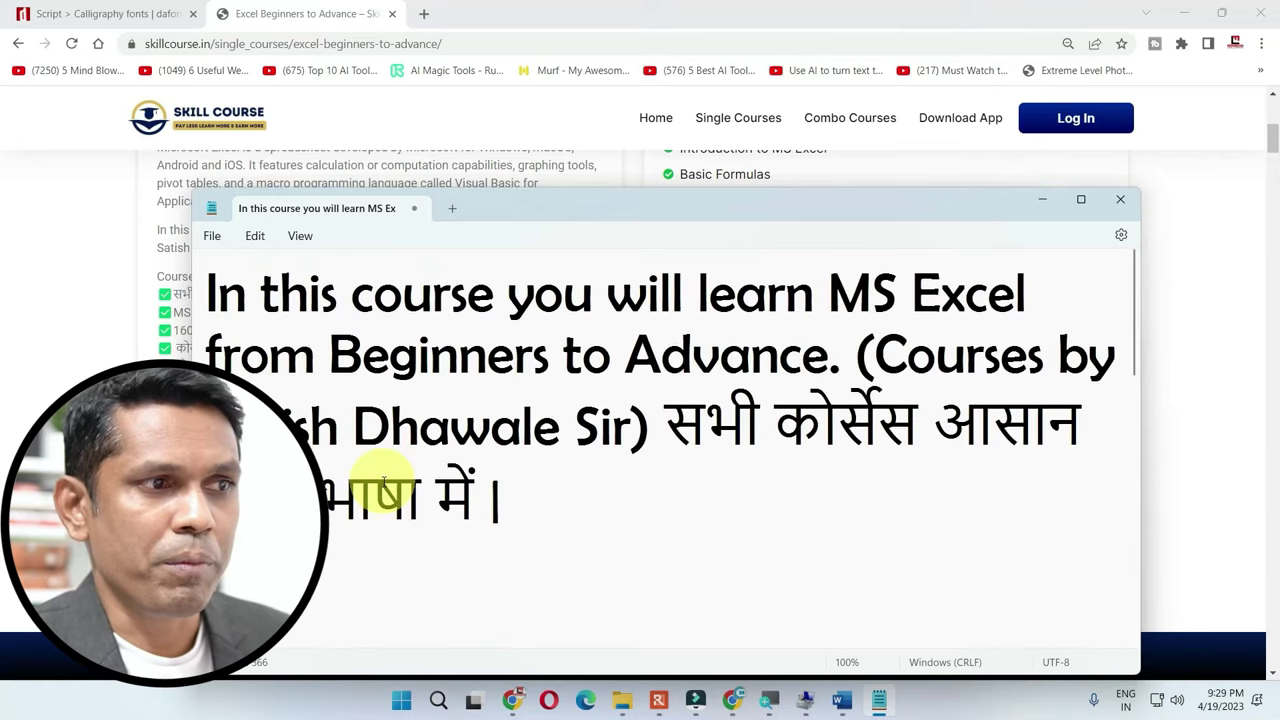
- Set the Notepad font size to 12 and return to the document
left_click(246, 236)
left_click(323, 604)
left_click(760, 528)
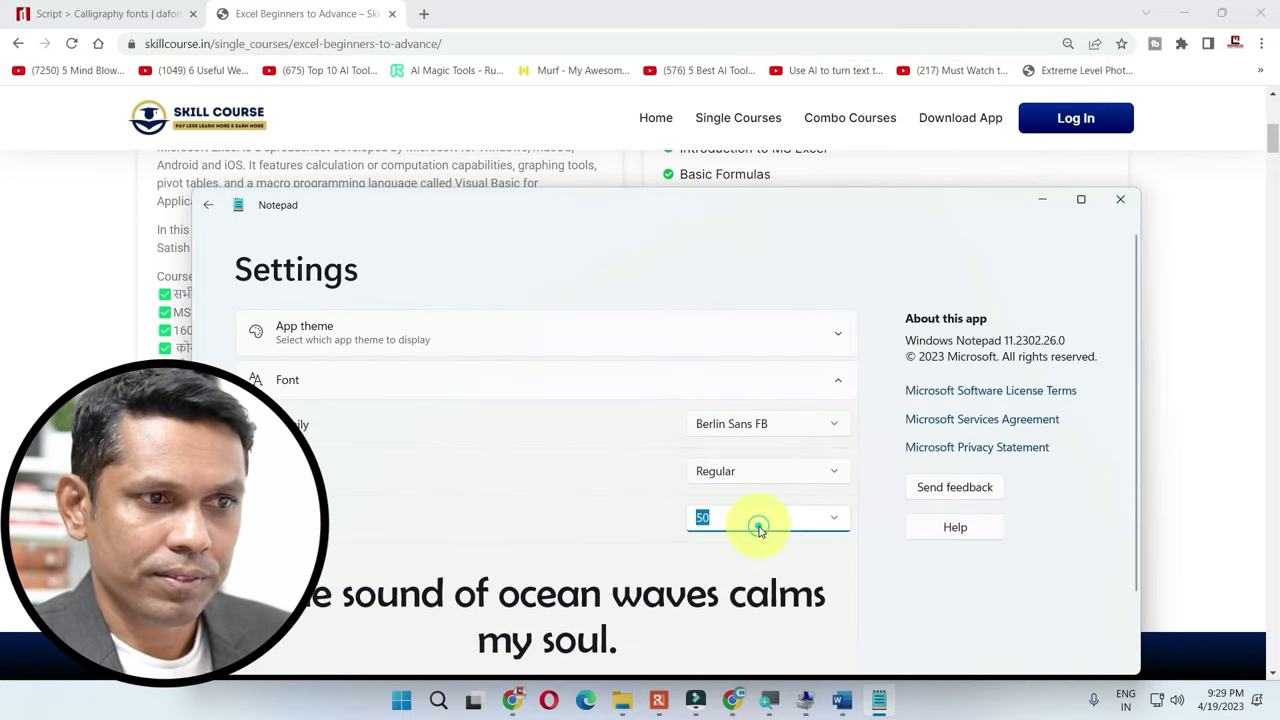
type("2")
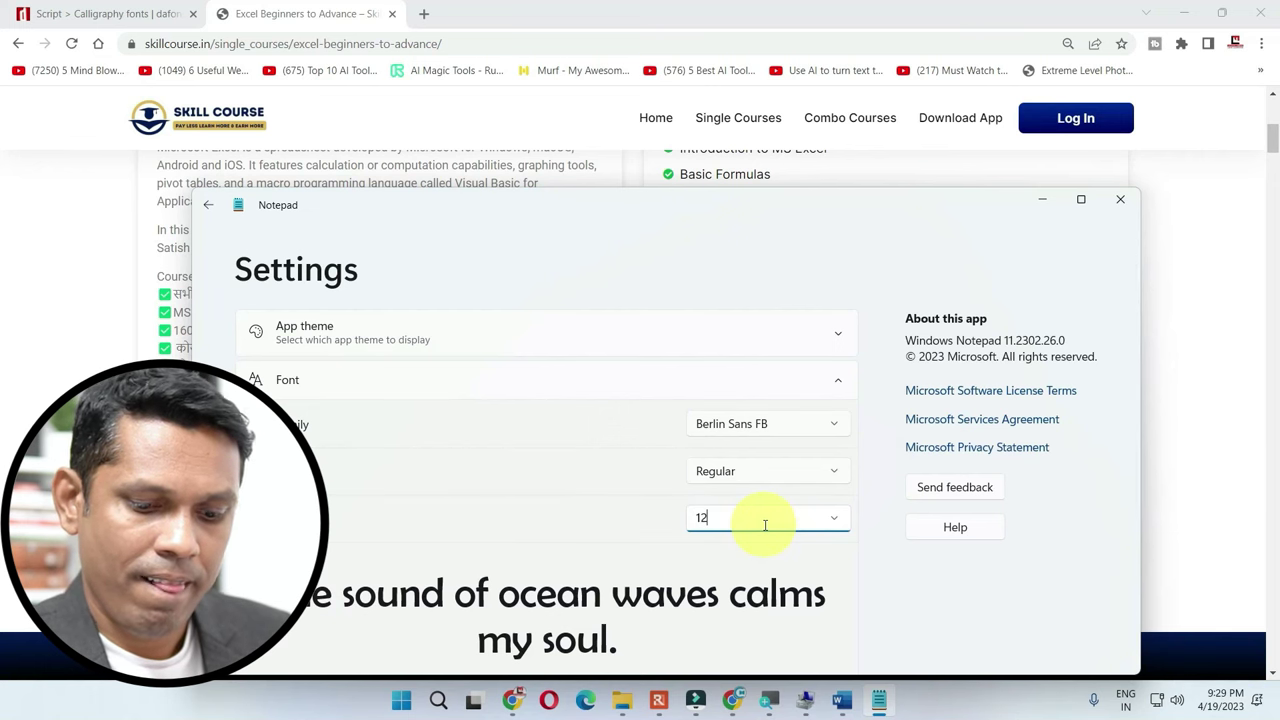
left_click(208, 204)
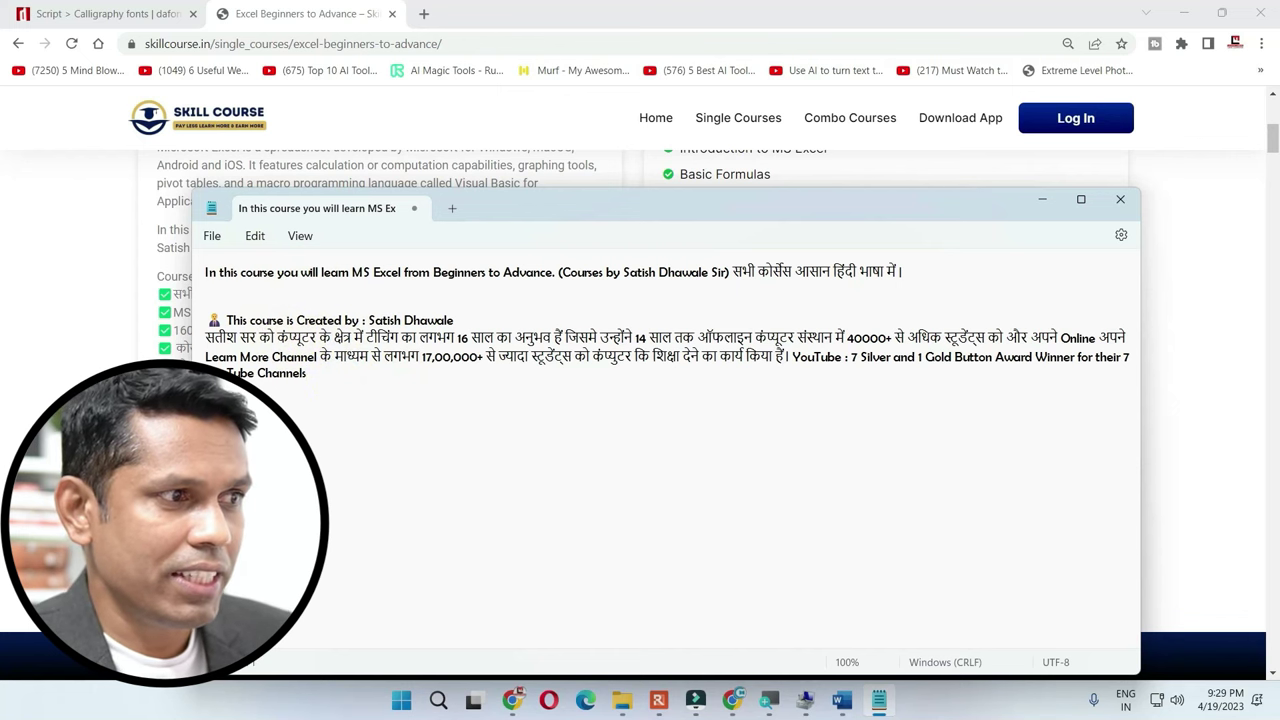
- View the clipboard history over the course page, and insert its course creator entry below the existing text in Notepad
key("alt+Tab")
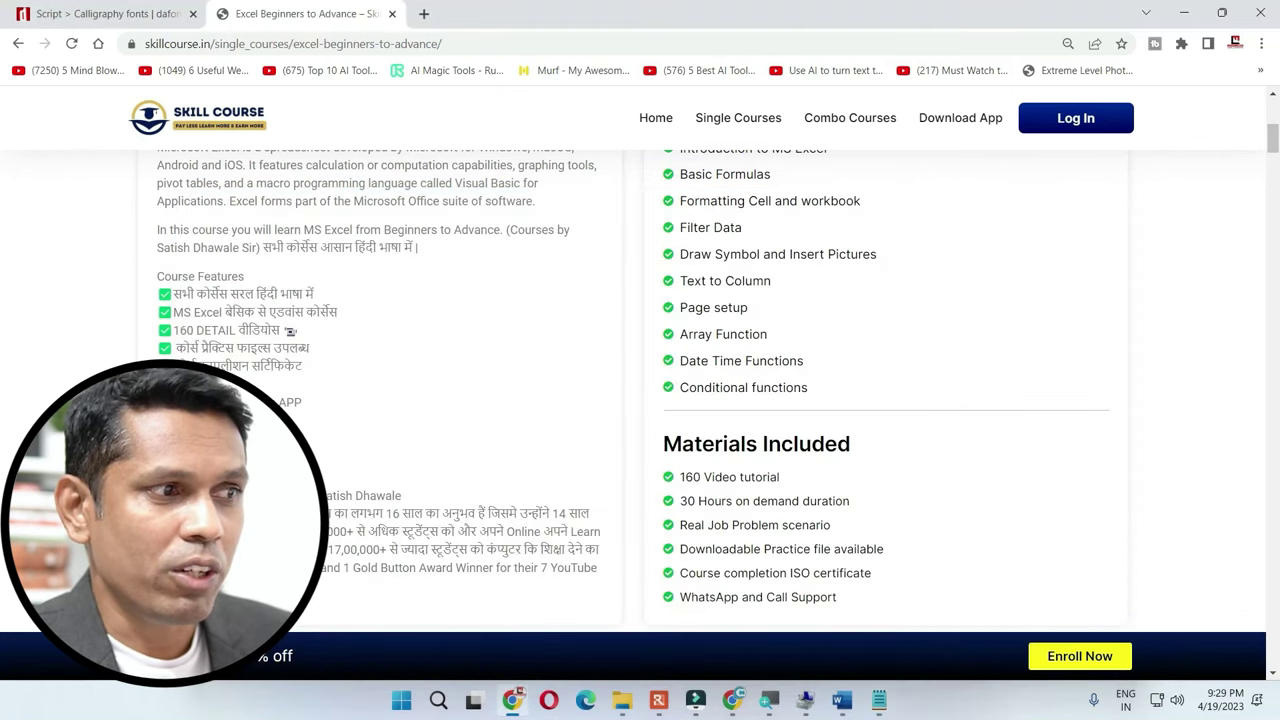
key("super+v")
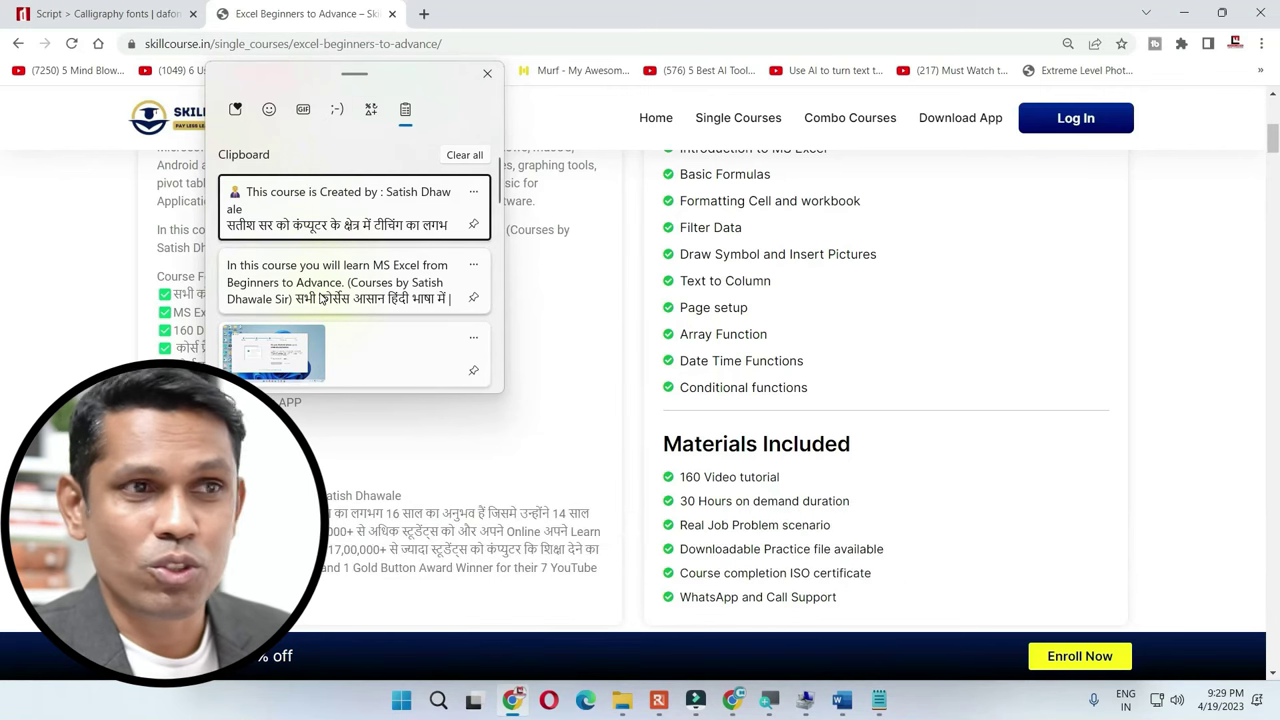
key("alt+Tab")
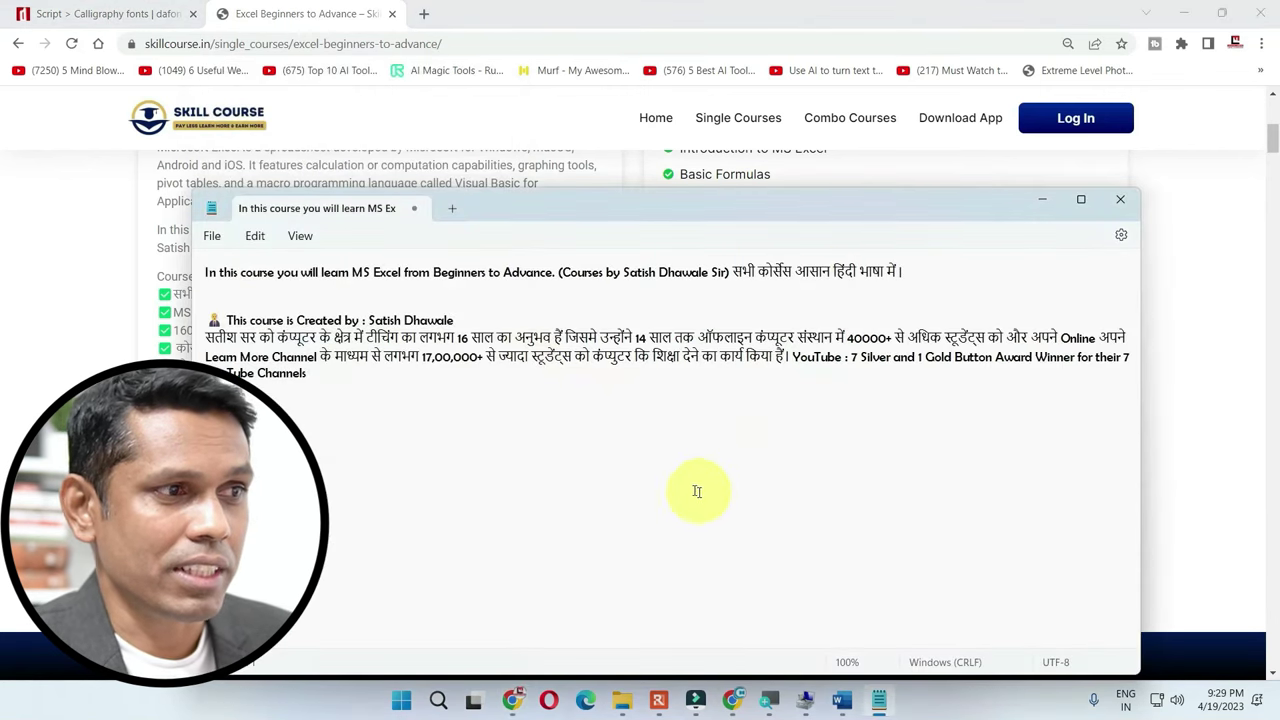
key("super+v")
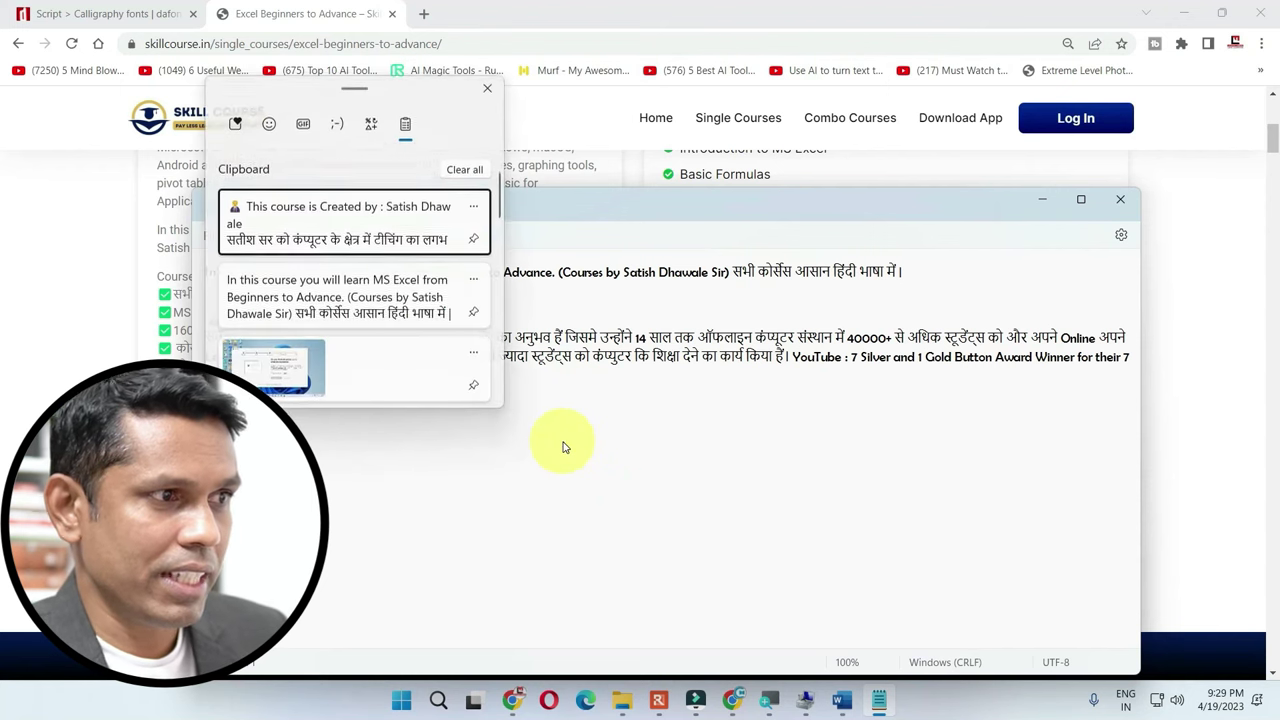
left_click(336, 230)
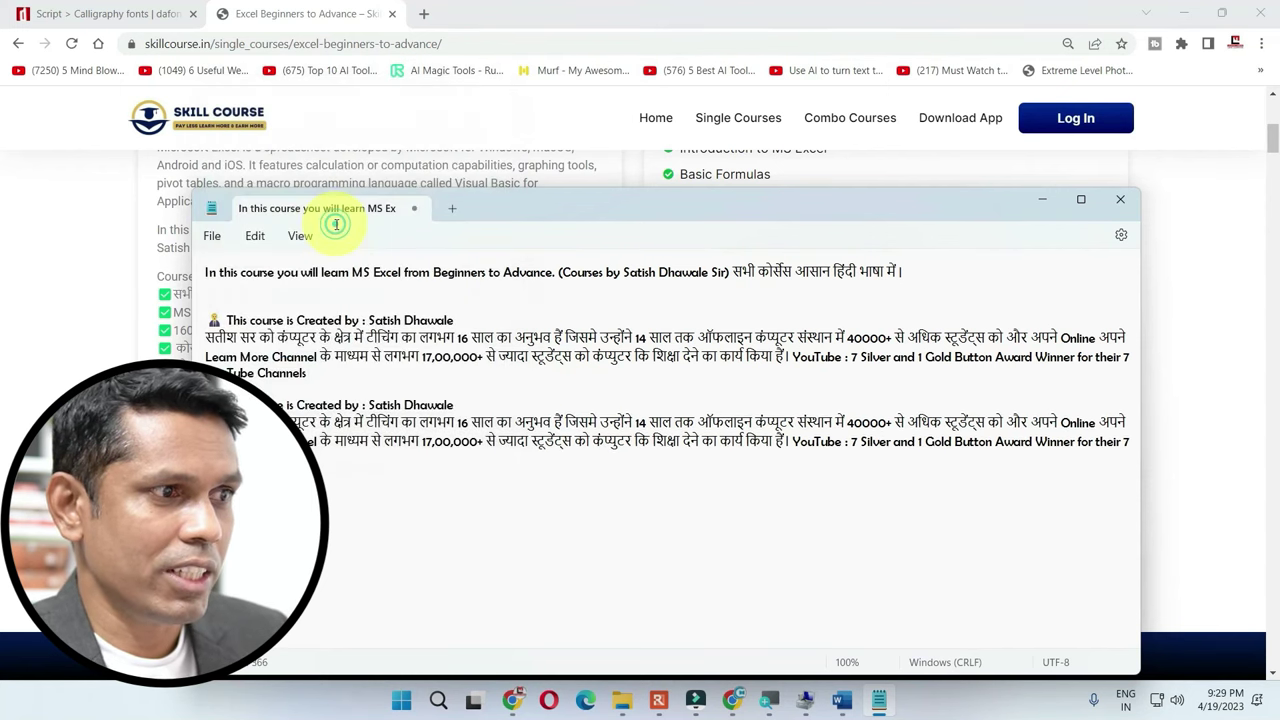
- Insert the clipboard history entry beginning "In this course you will learn MS Excel" at the end of the Notepad text
key("super+v")
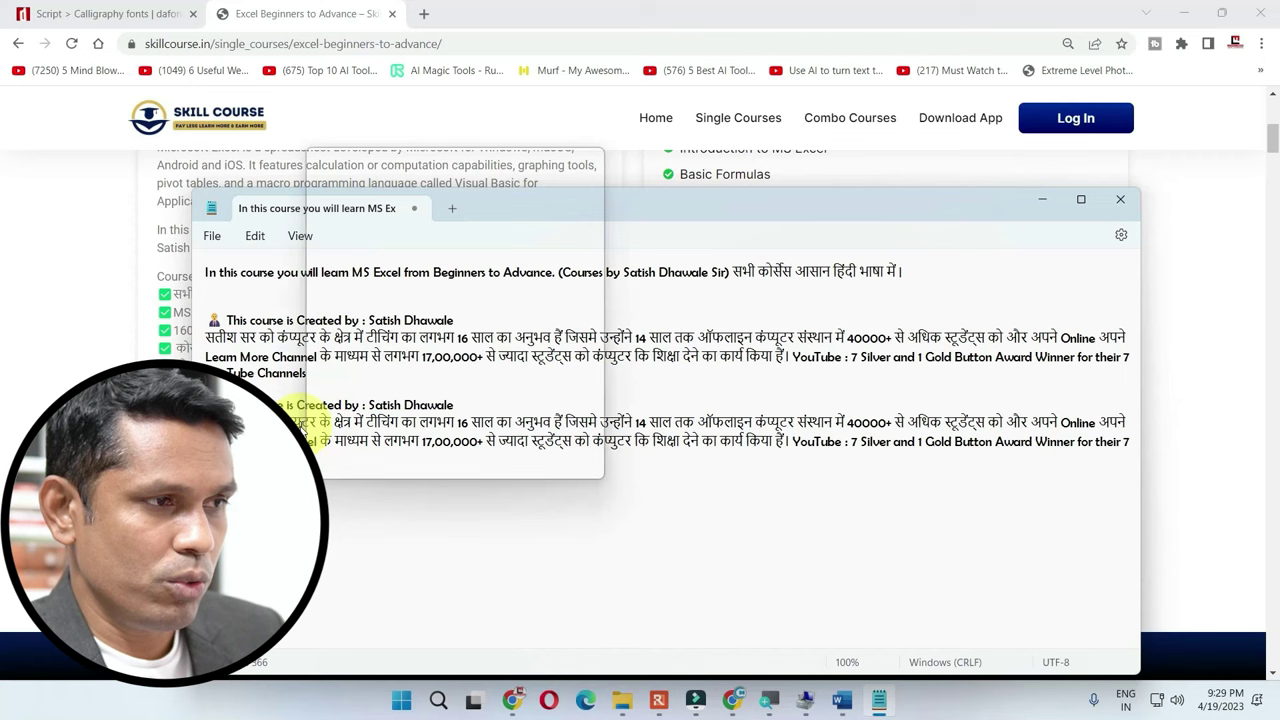
left_click(400, 350)
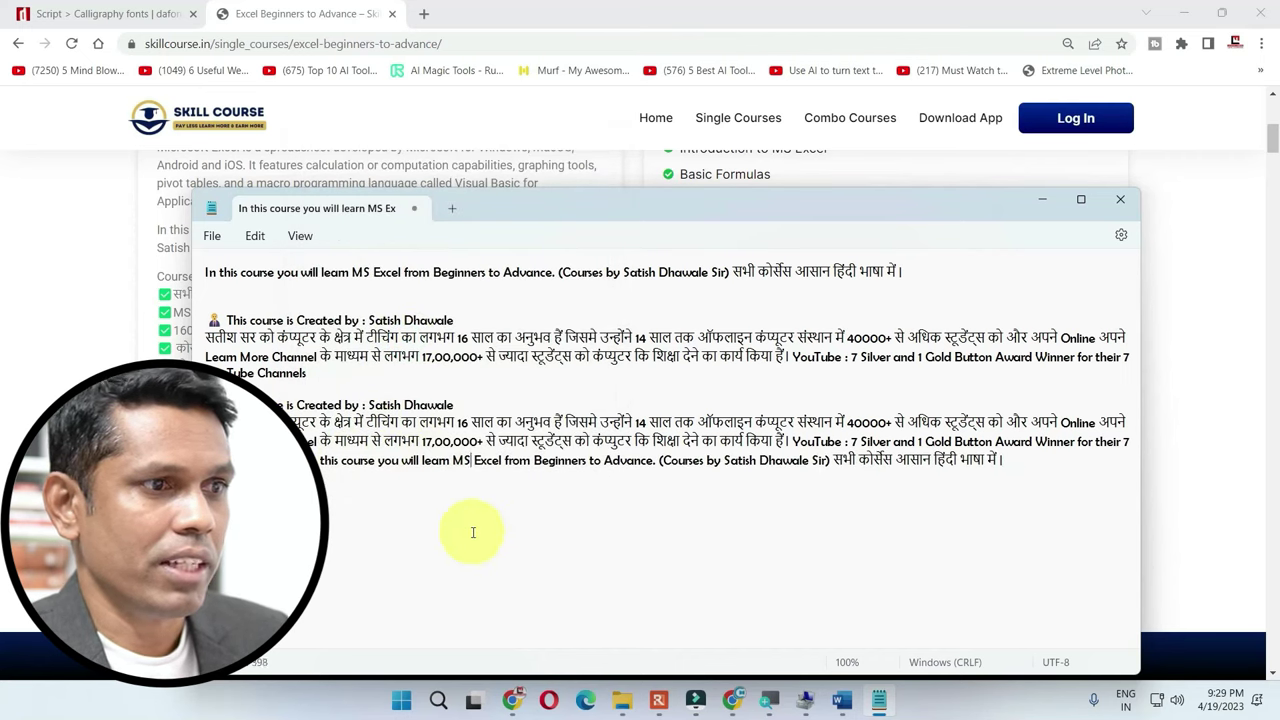
left_click(1046, 460)
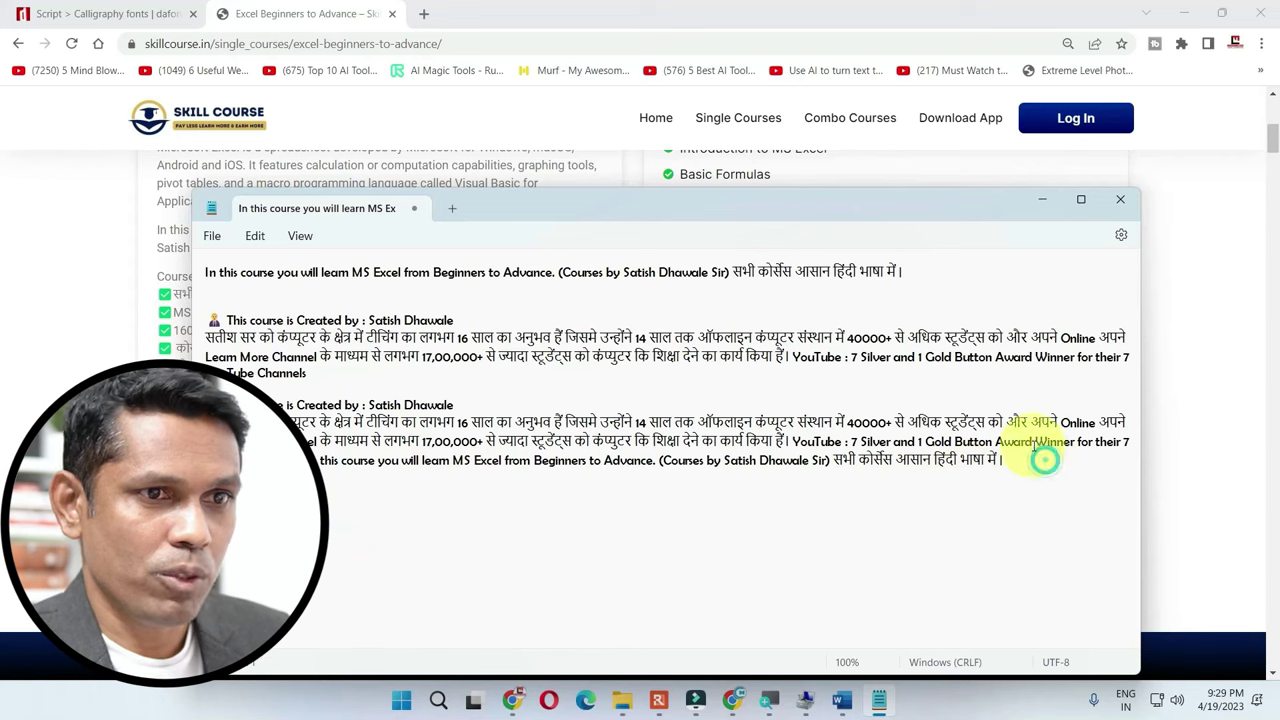
- Reopen the clipboard history over Notepad and pick its MS Excel course sentence once more
key("super+v")
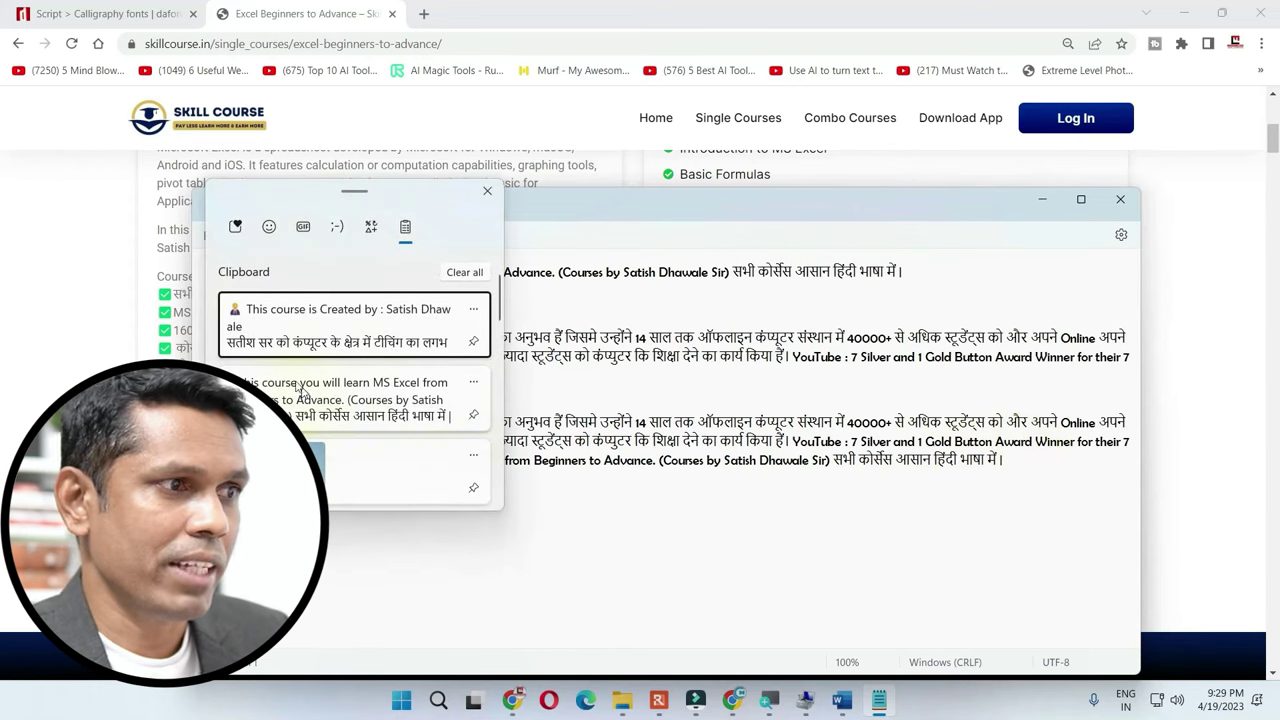
left_click(340, 398)
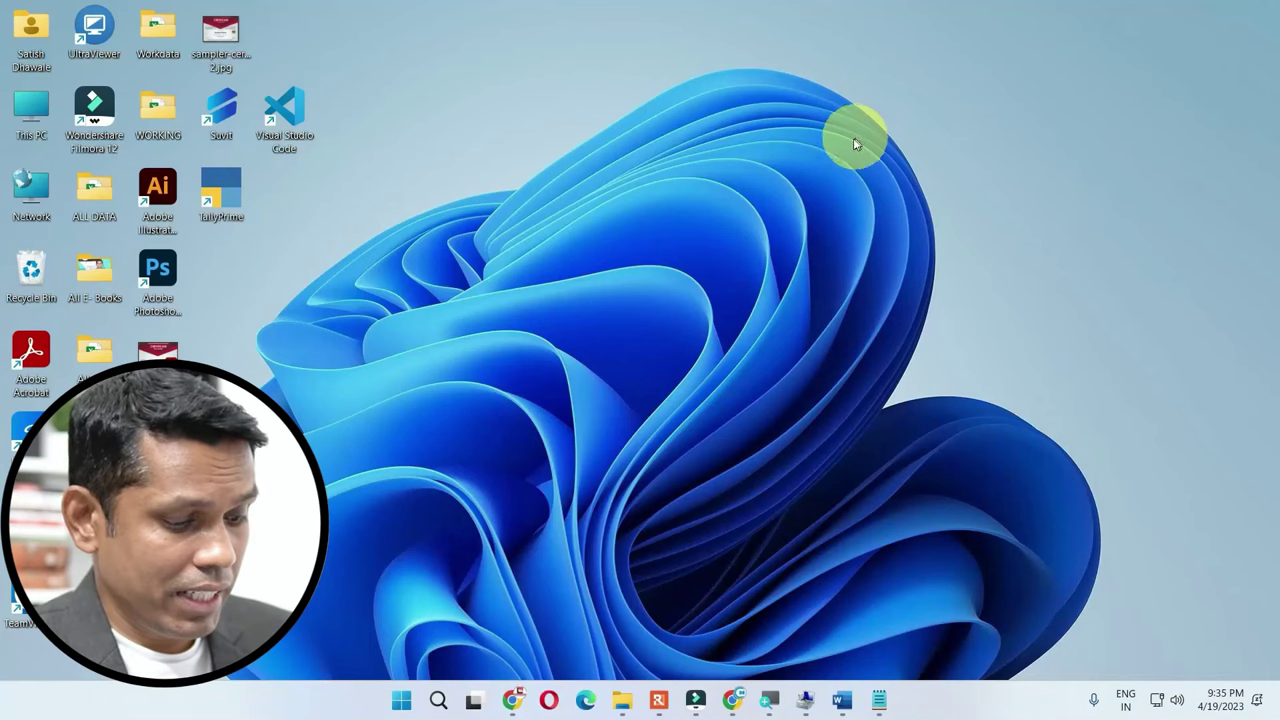
- Search Windows for PHONE, open Phone Link and maximize its window
key("super")
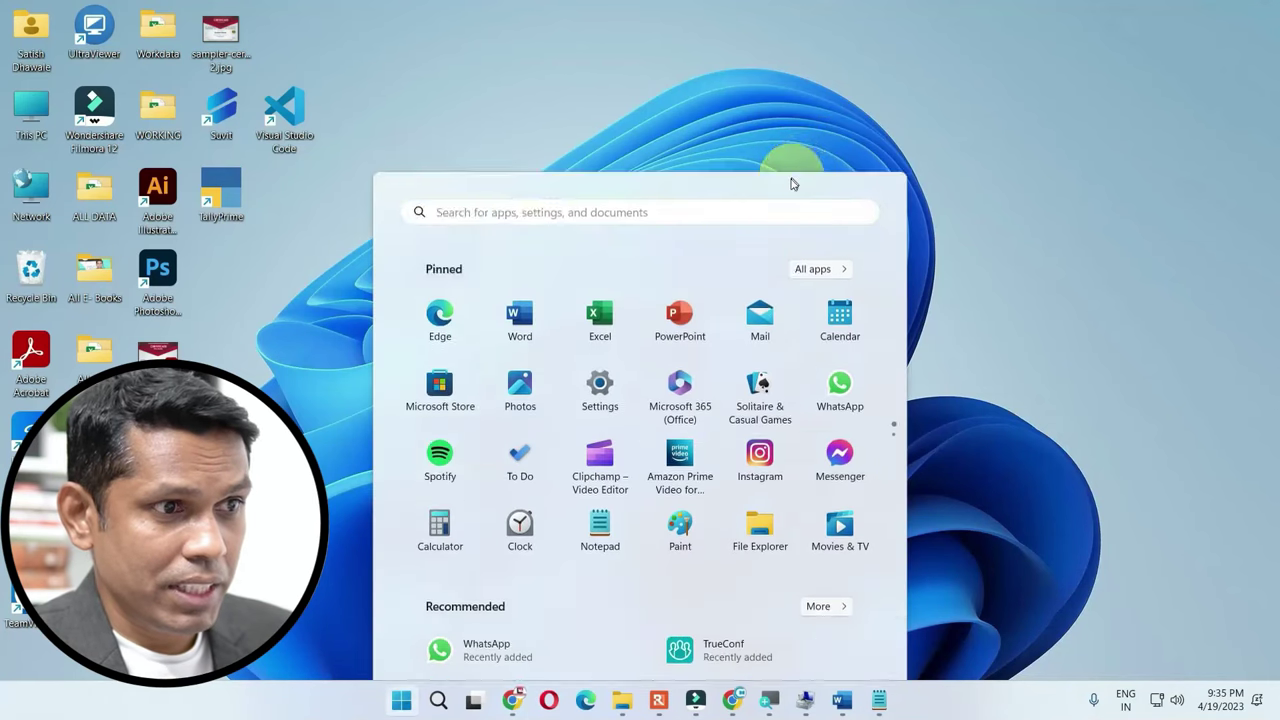
type("PHONE")
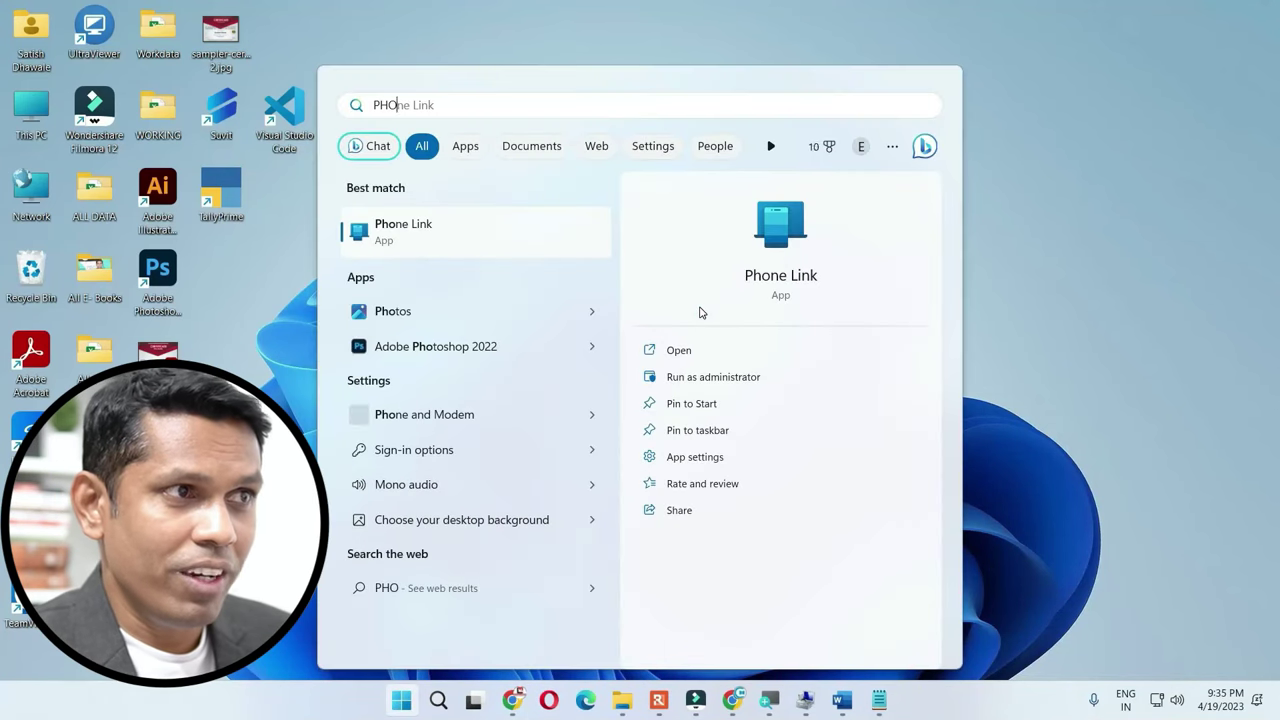
left_click(378, 224)
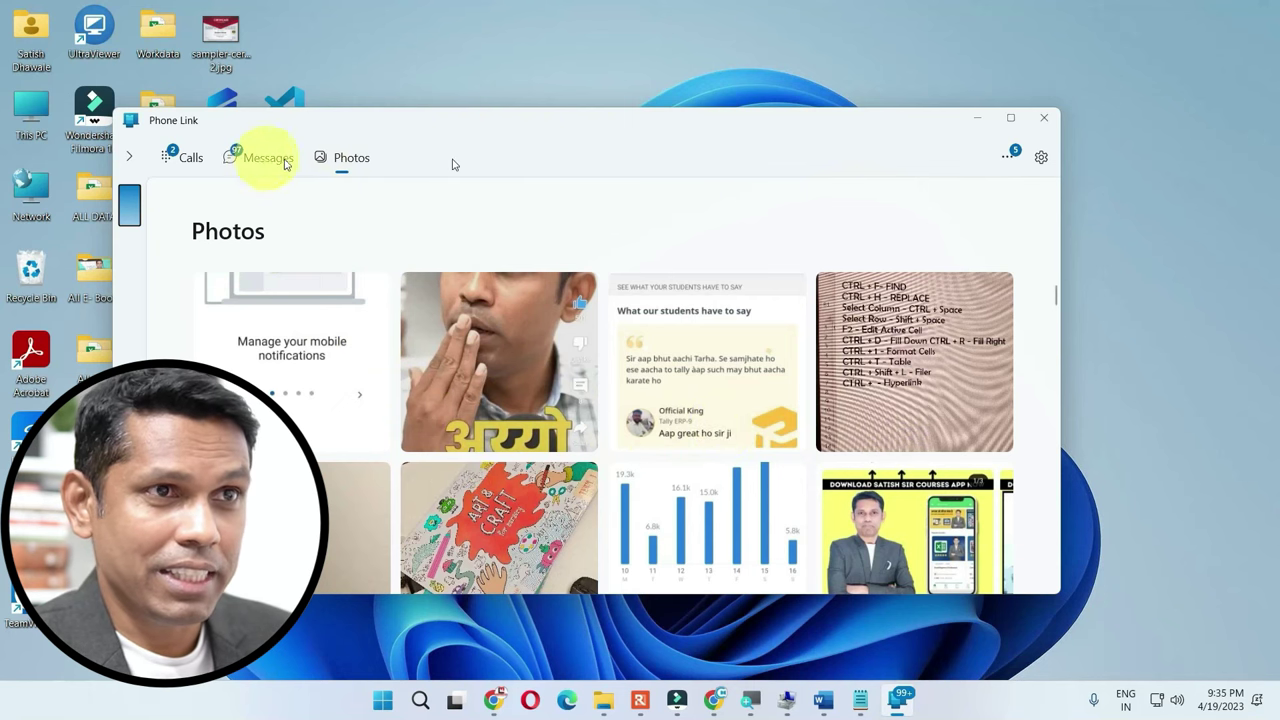
left_click(1010, 118)
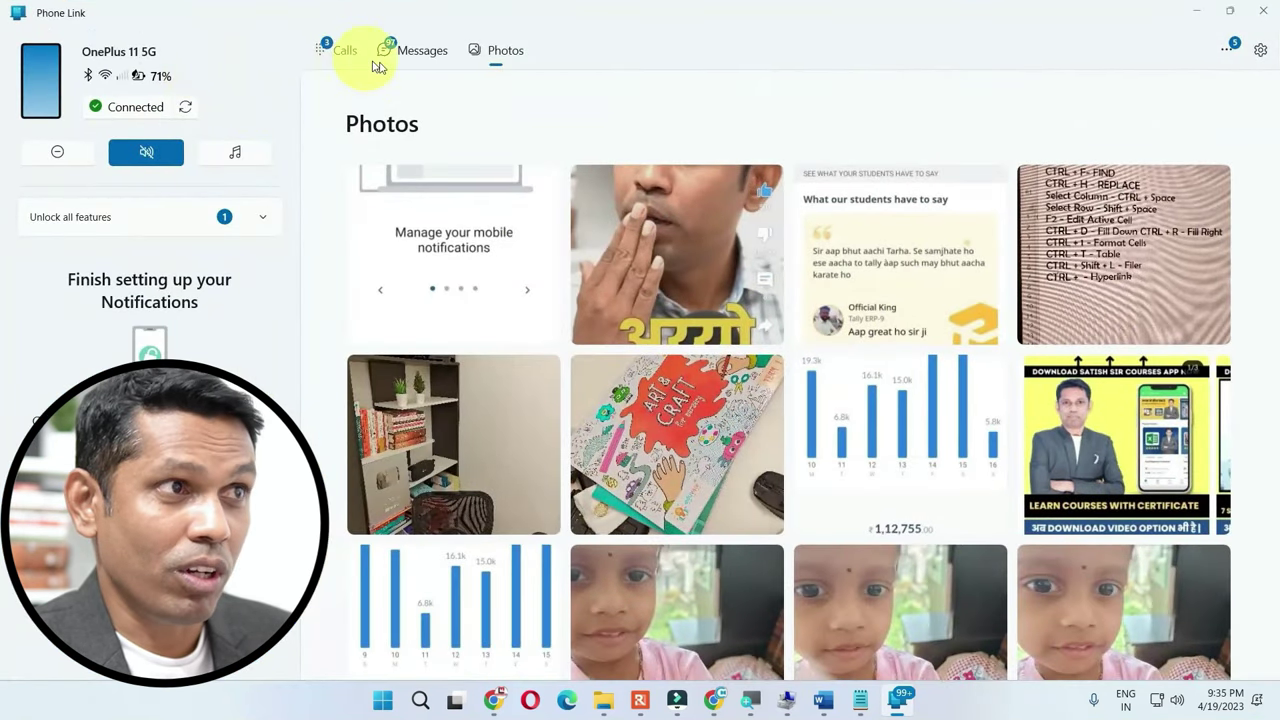
- Look through the linked phone's messages, call history and photos in Phone Link
left_click(428, 57)
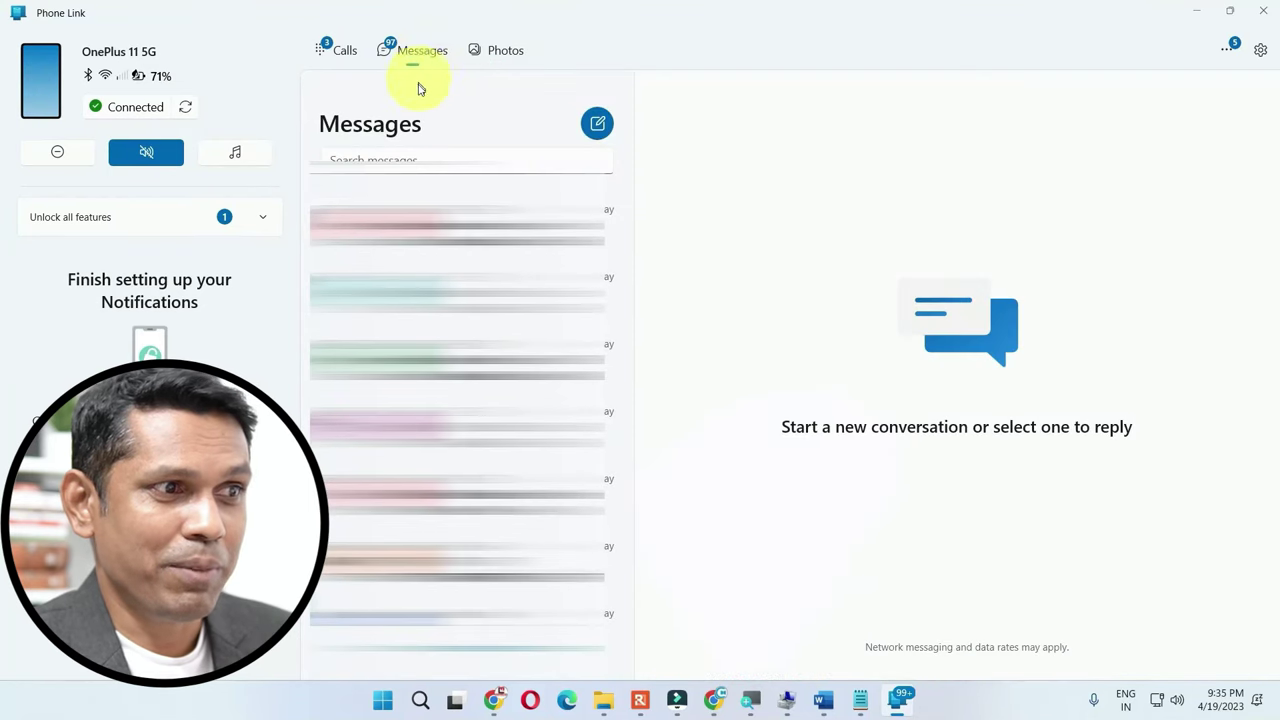
left_click(340, 57)
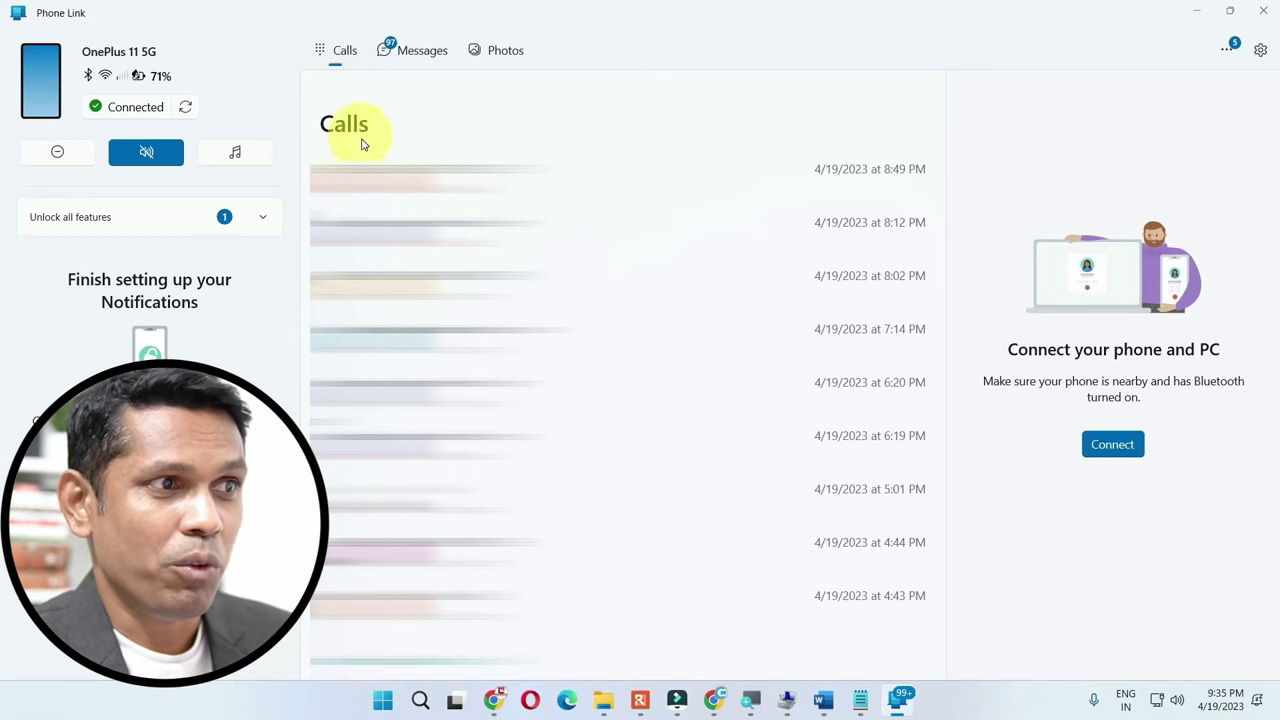
left_click(430, 50)
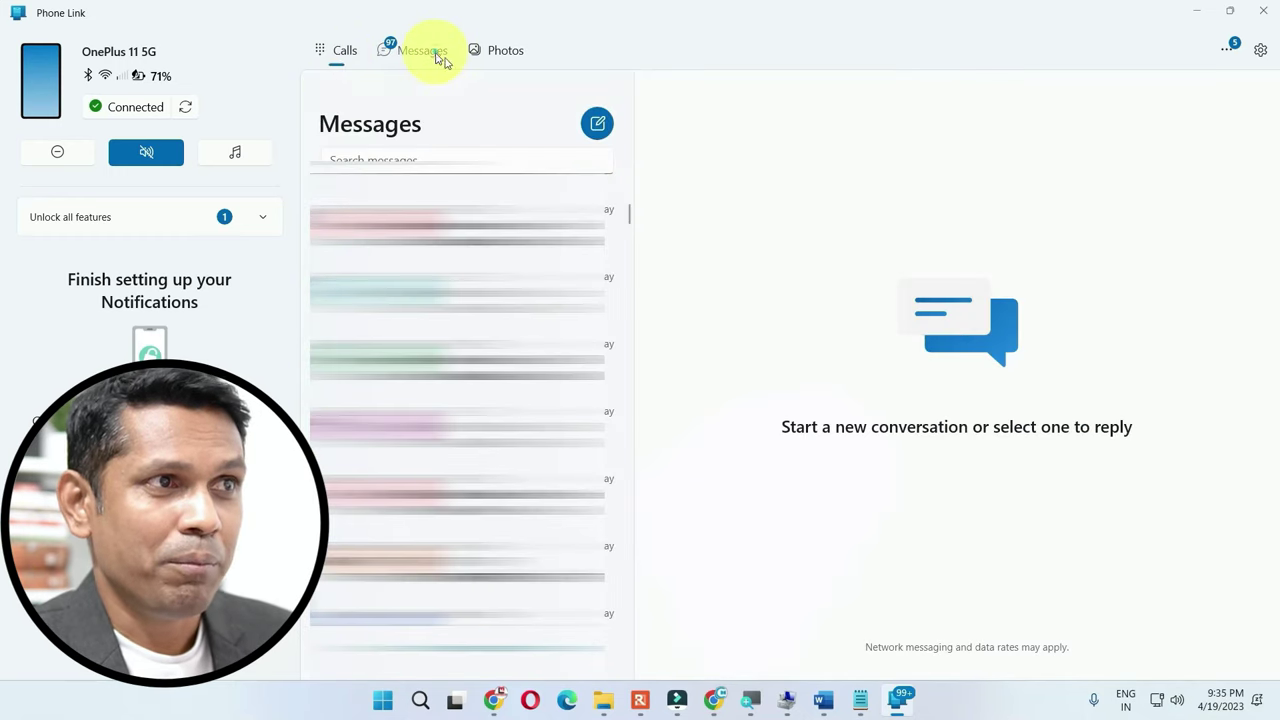
left_click(500, 52)
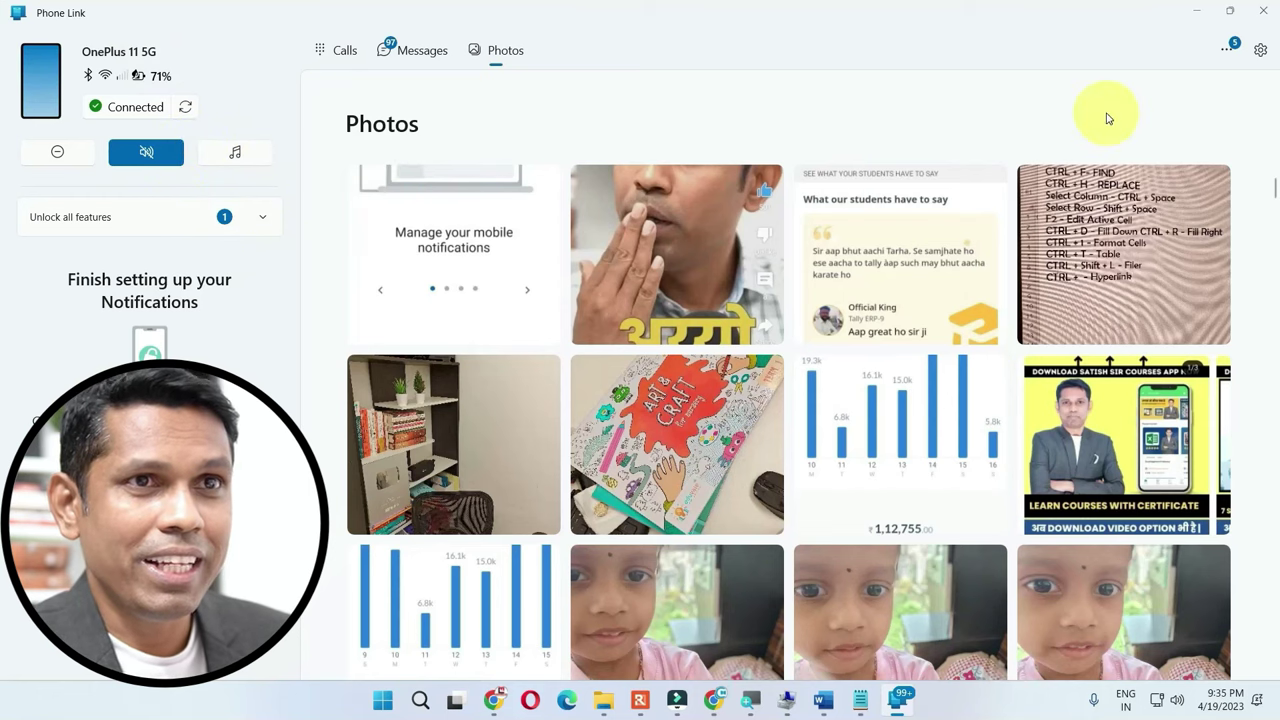
- Start linking a new Android device, mark the Link to Windows app as ready, and close the setup before pairing
left_click(42, 78)
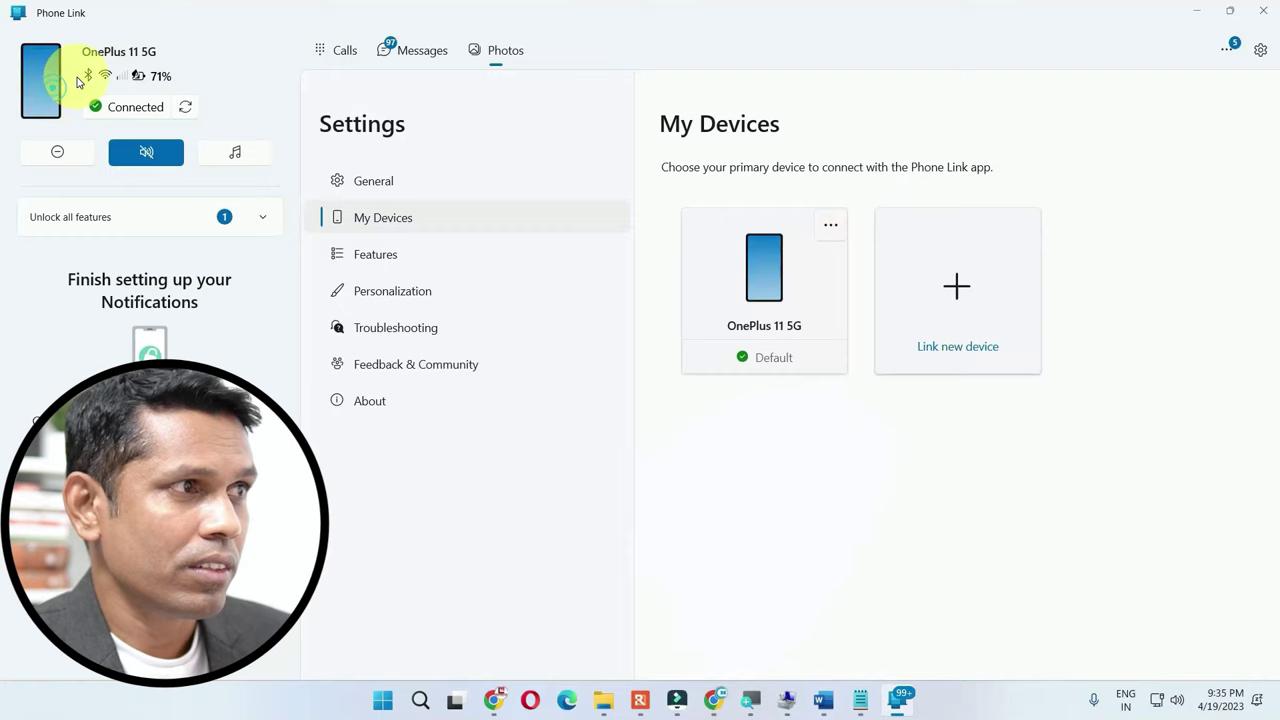
left_click(958, 292)
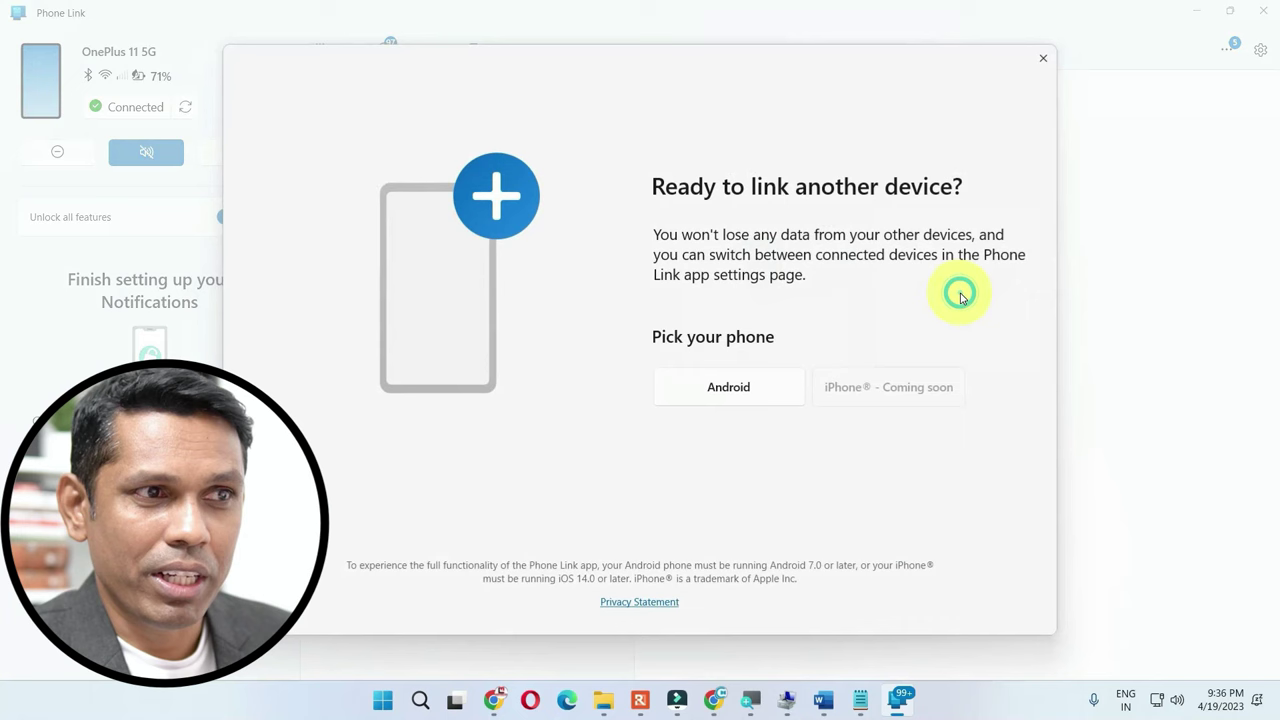
left_click(733, 388)
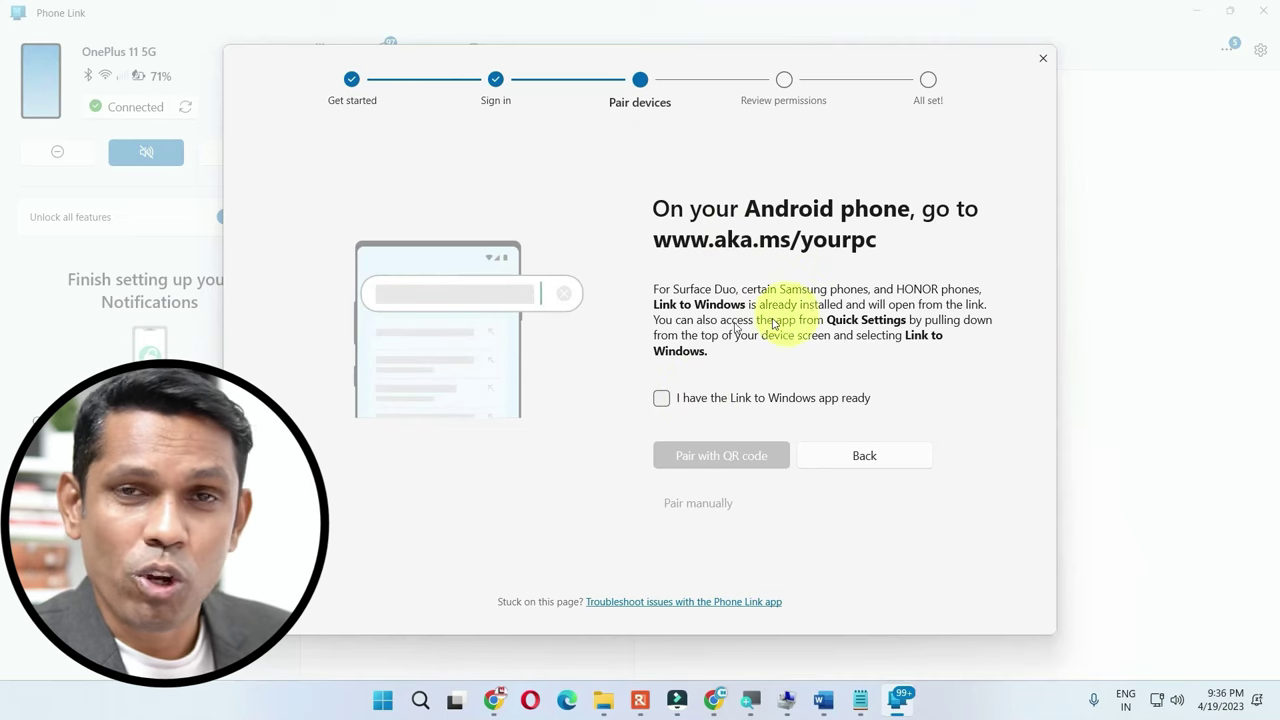
left_click(697, 405)
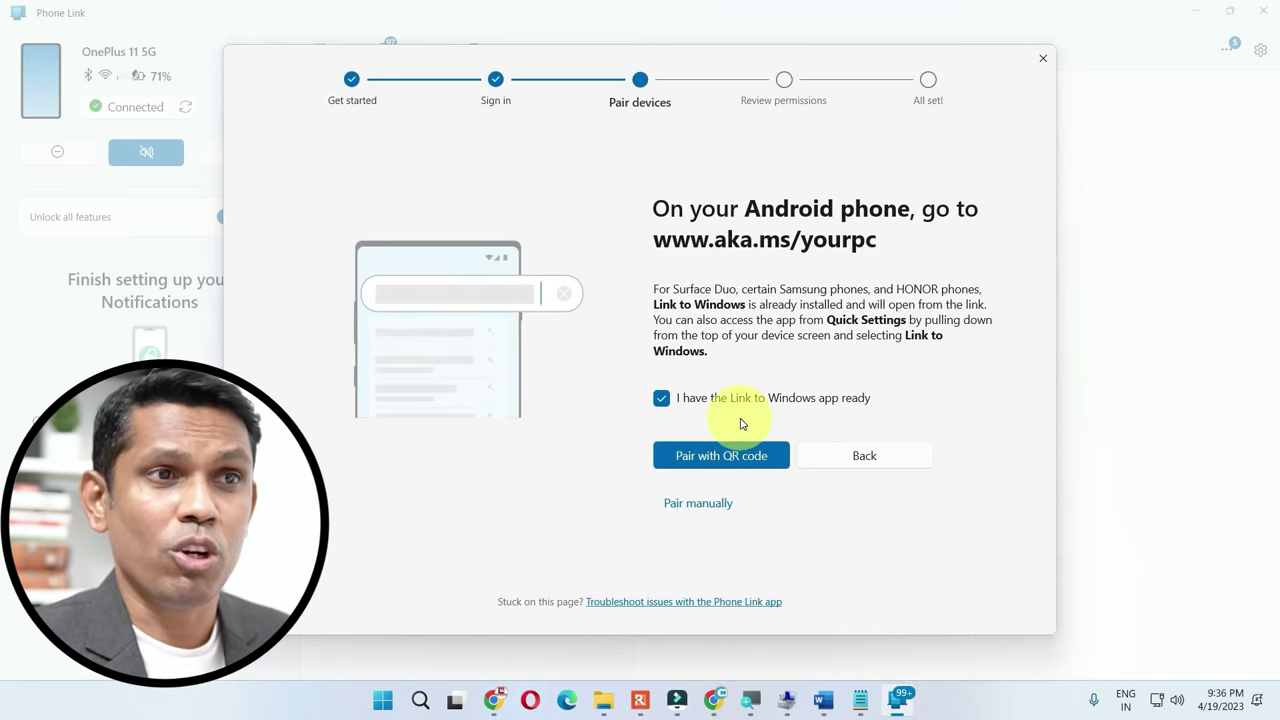
left_click(1043, 58)
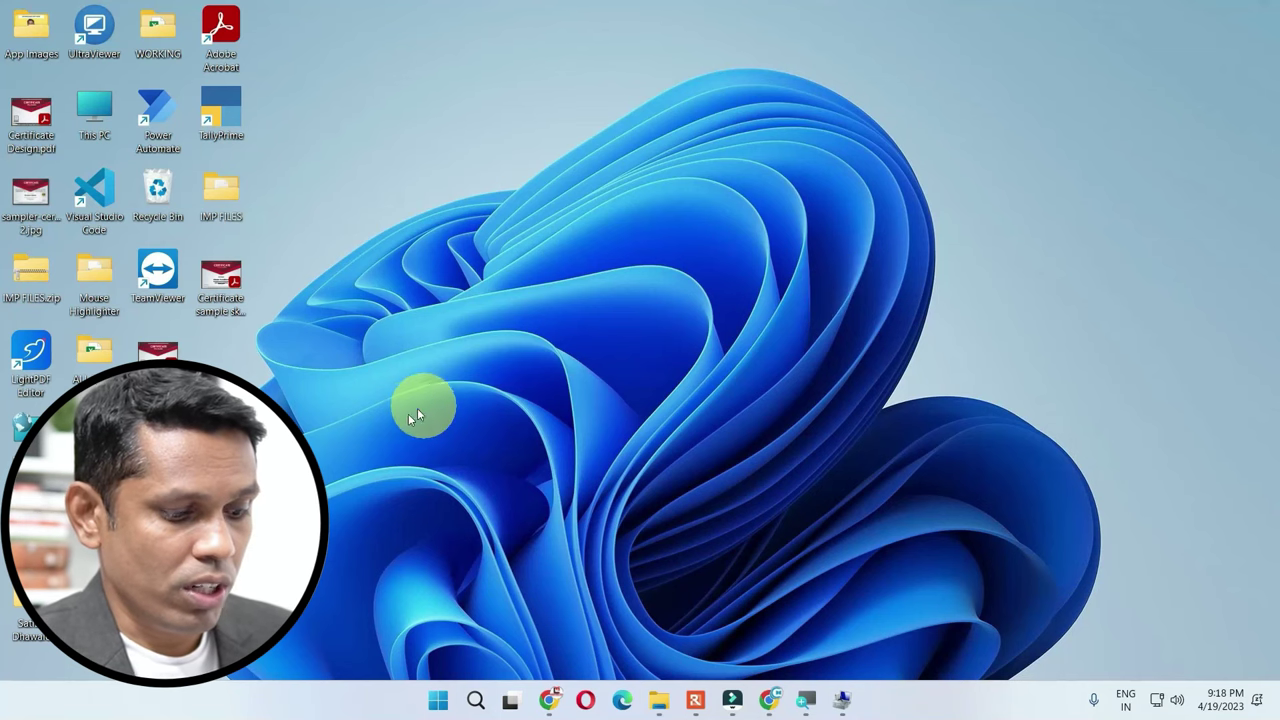
- Open Control Panel from the Run dialog
key("super+r")
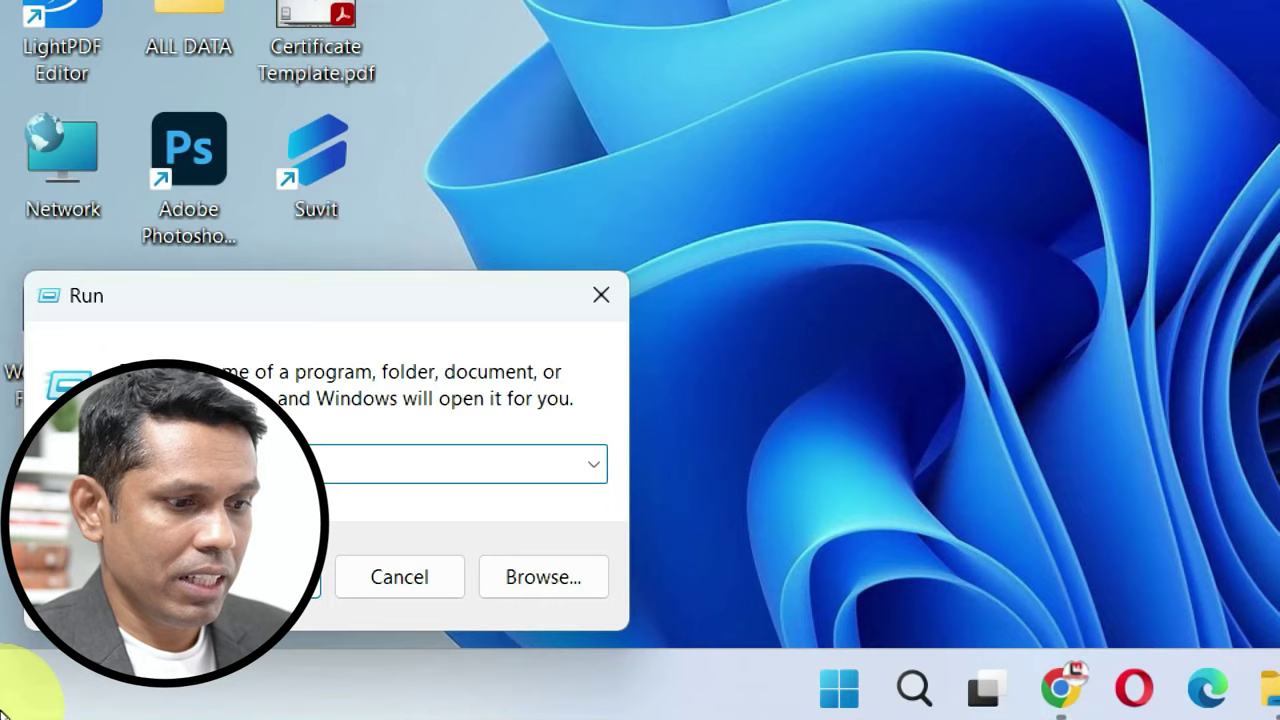
type("c")
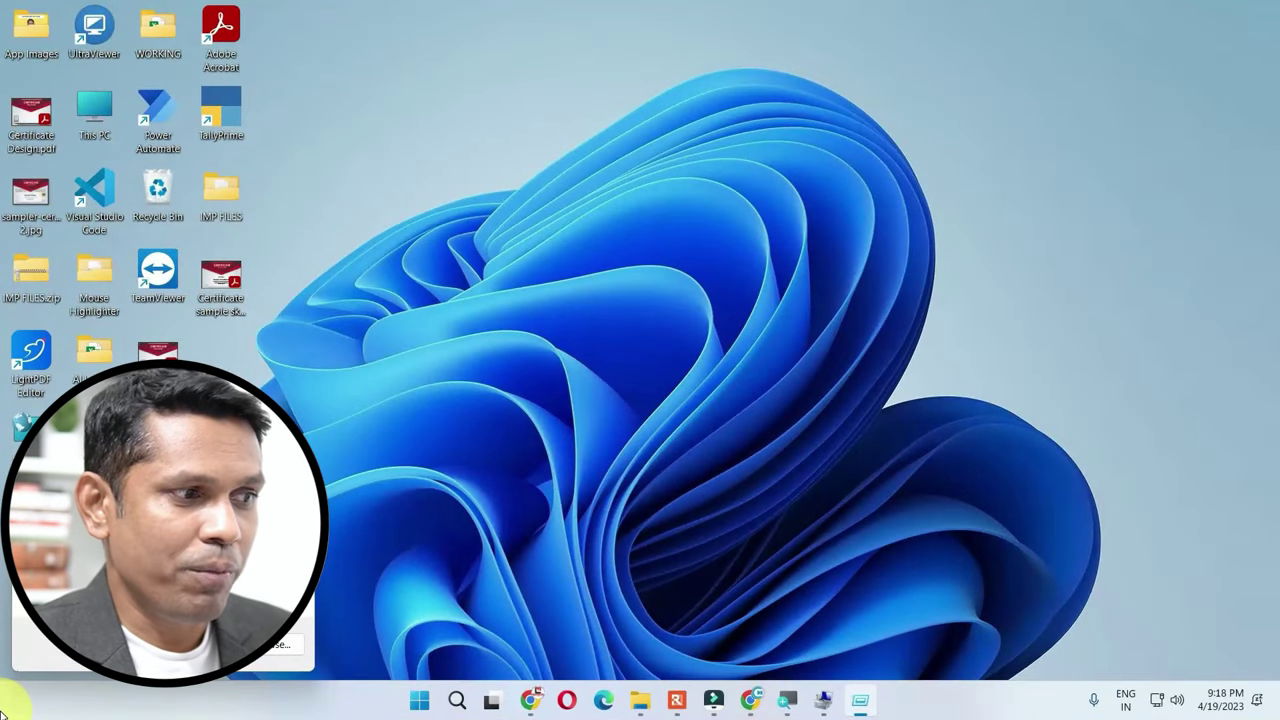
key("Return")
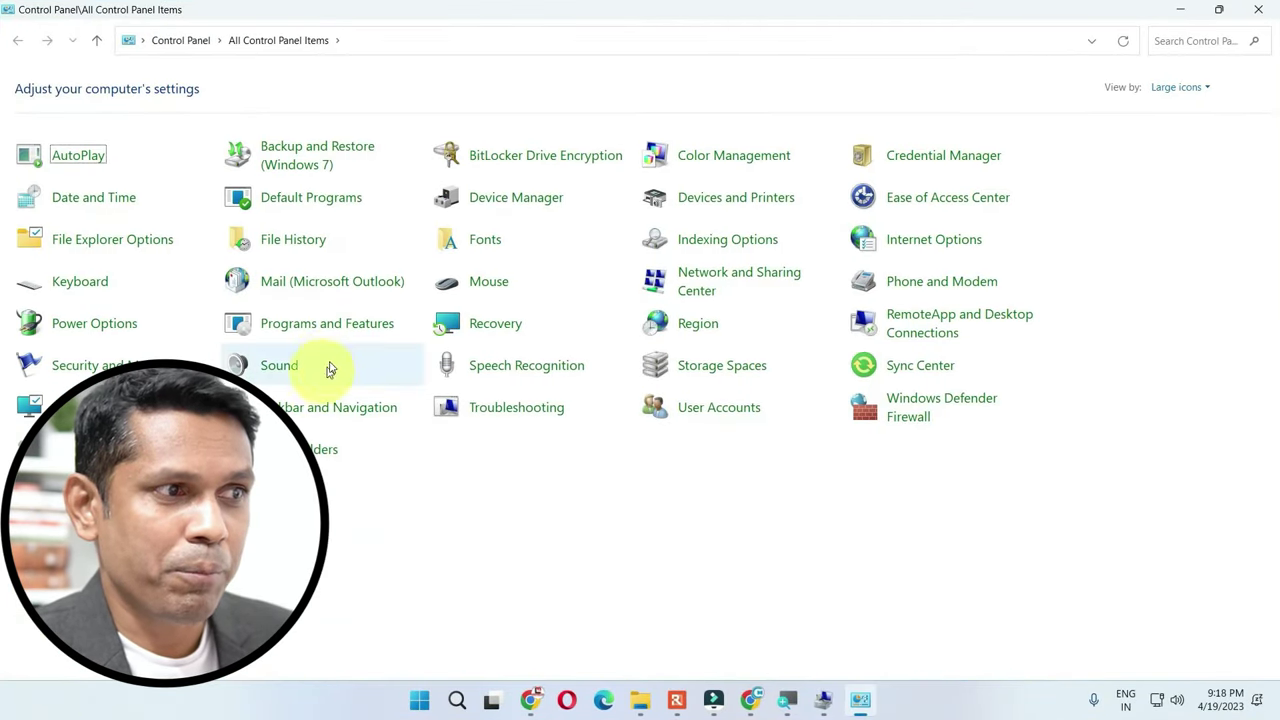
- Open Programs and Features and select an installed program to make the Uninstall/Change option available
left_click(306, 331)
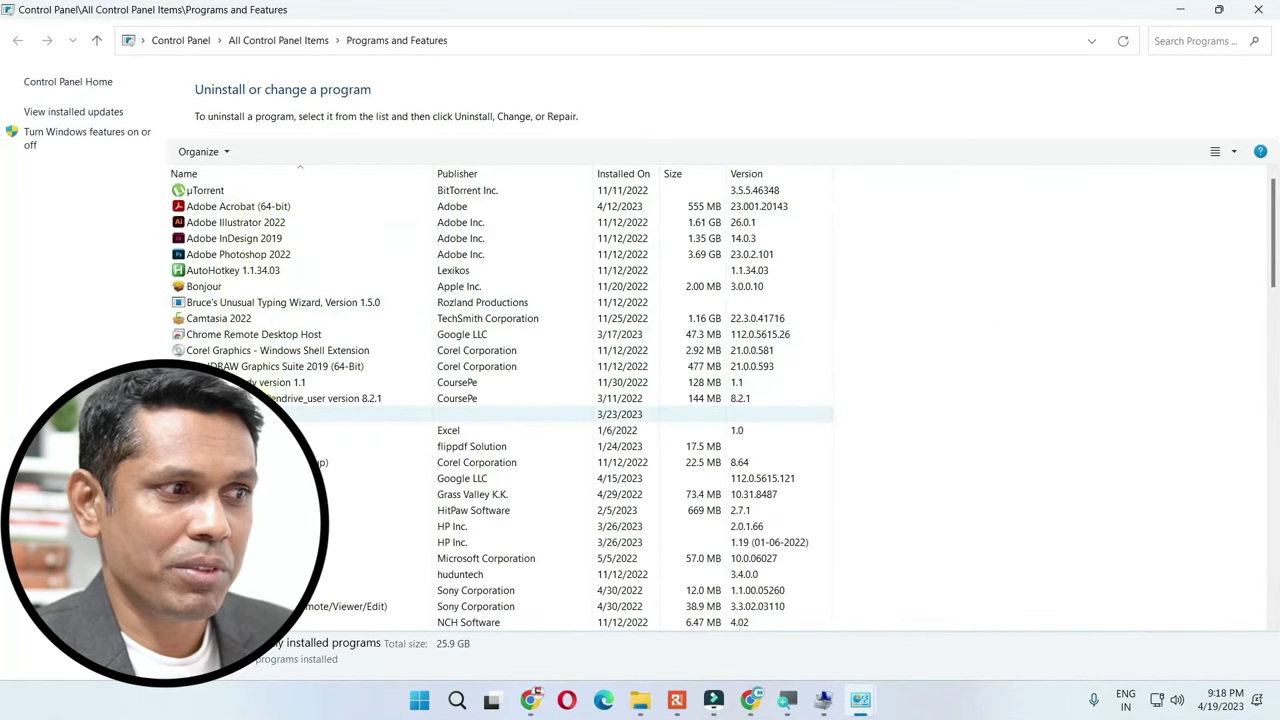
left_click(280, 414)
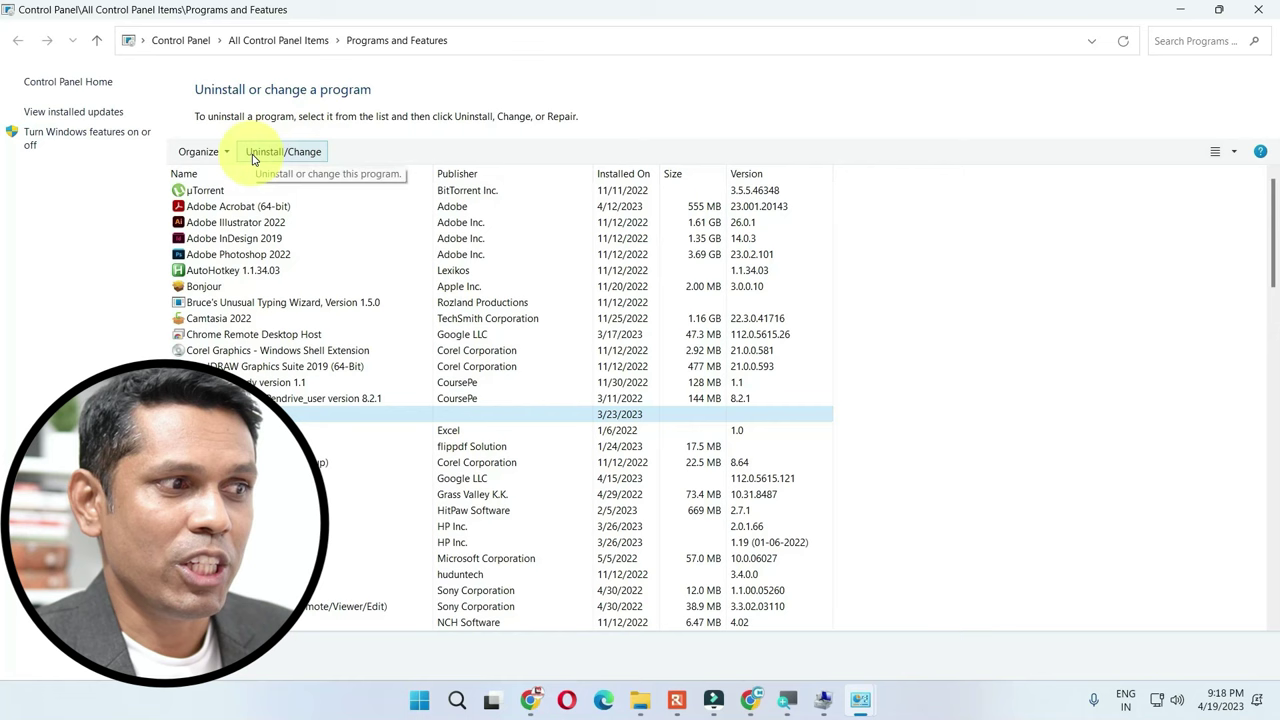
left_click(245, 274)
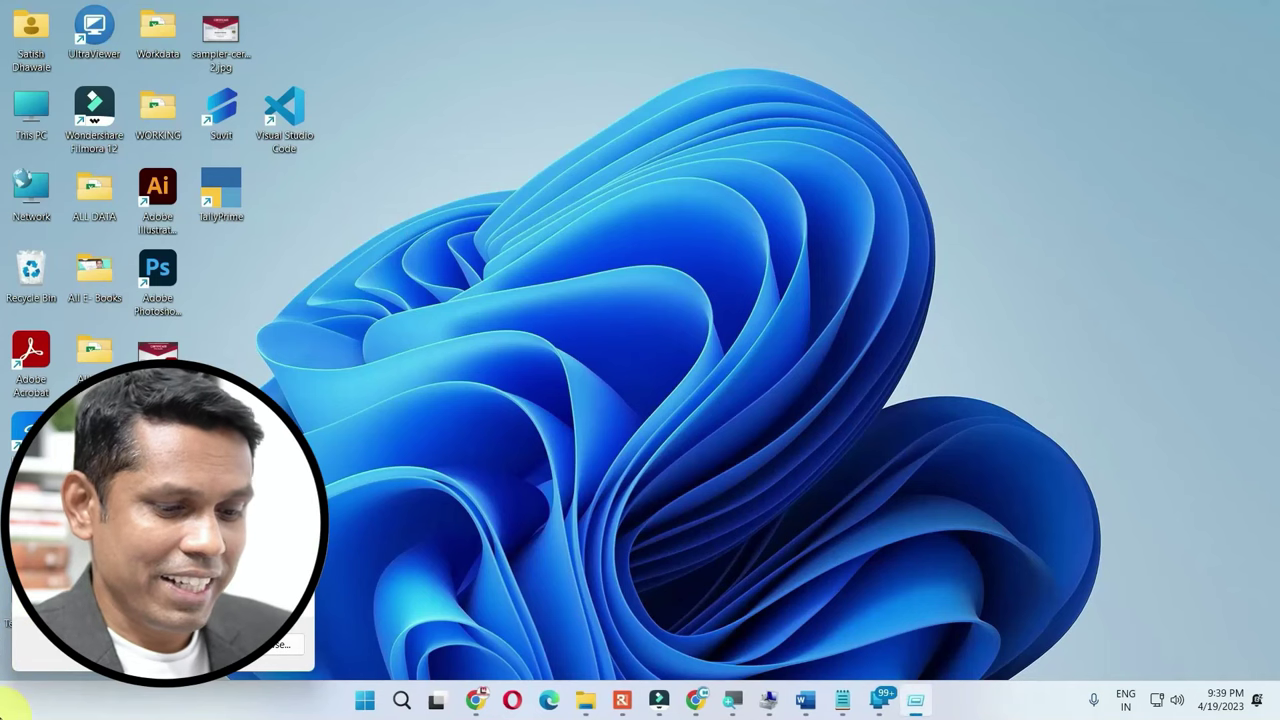
- Fill the Run dialog with the earlier command "shutdown -h -t 300" from its suggestions
key("super+r")
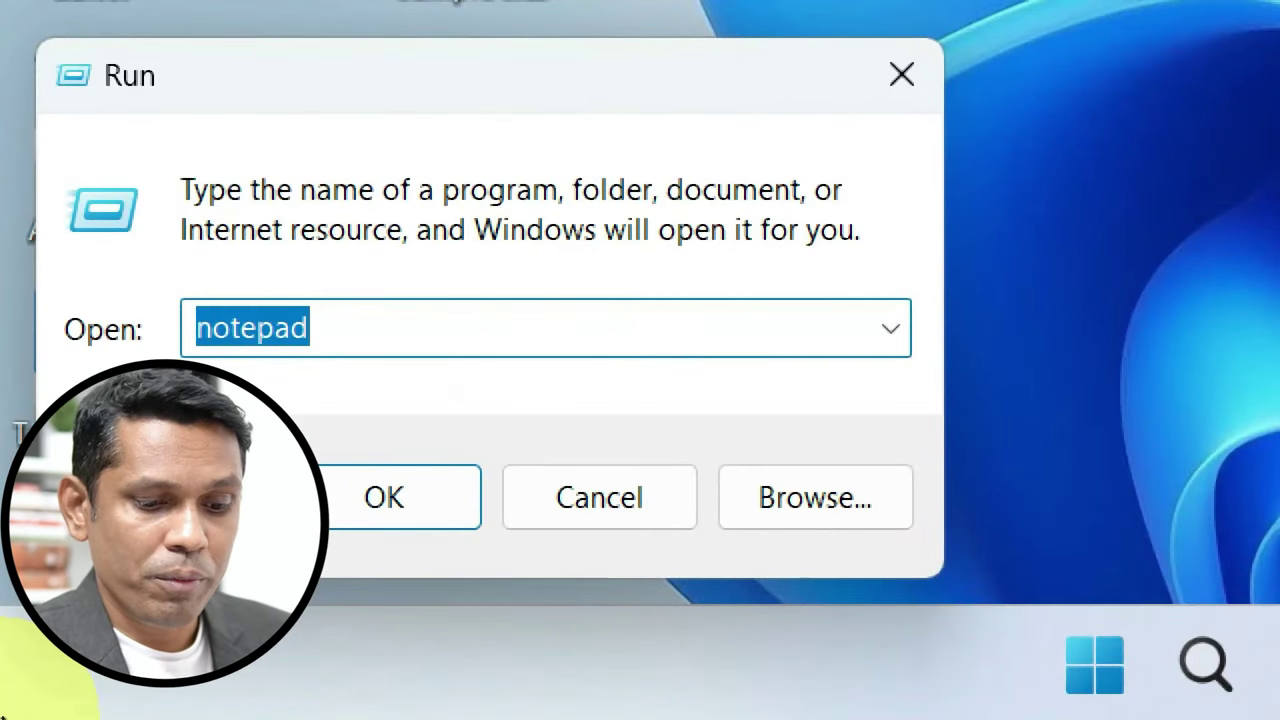
key("BackSpace")
type("shutdown -a")
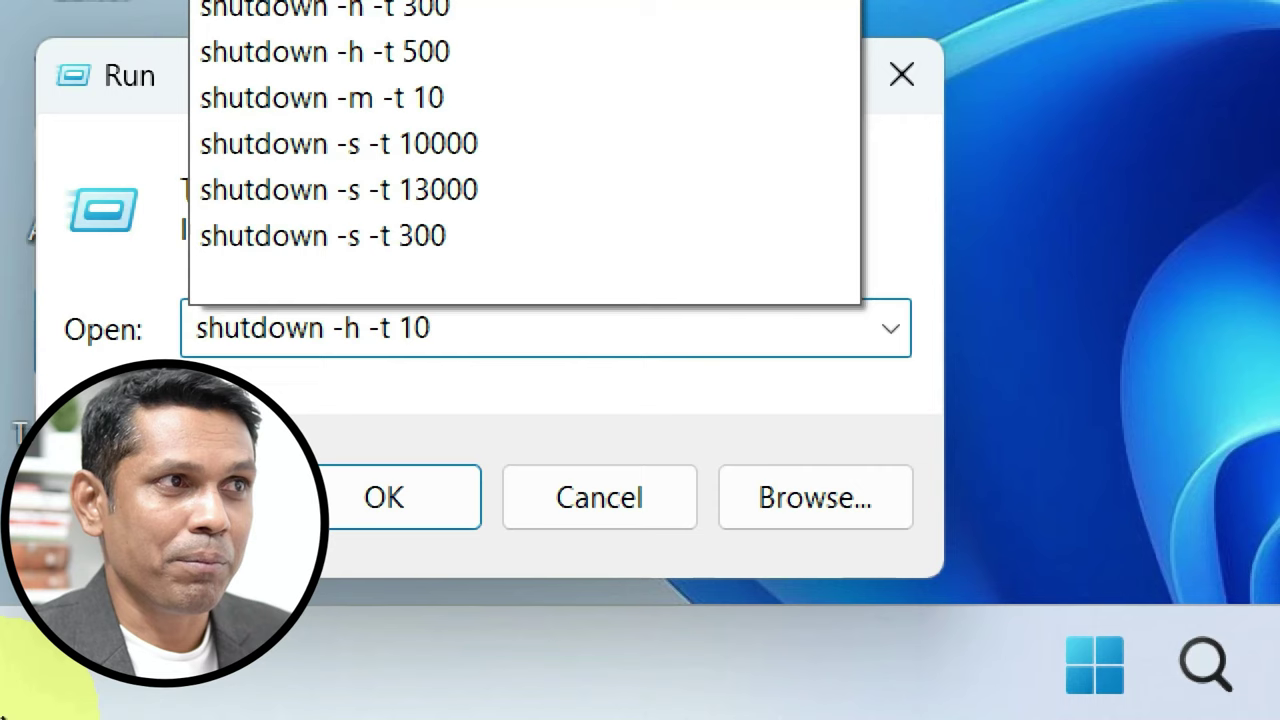
key("Up")
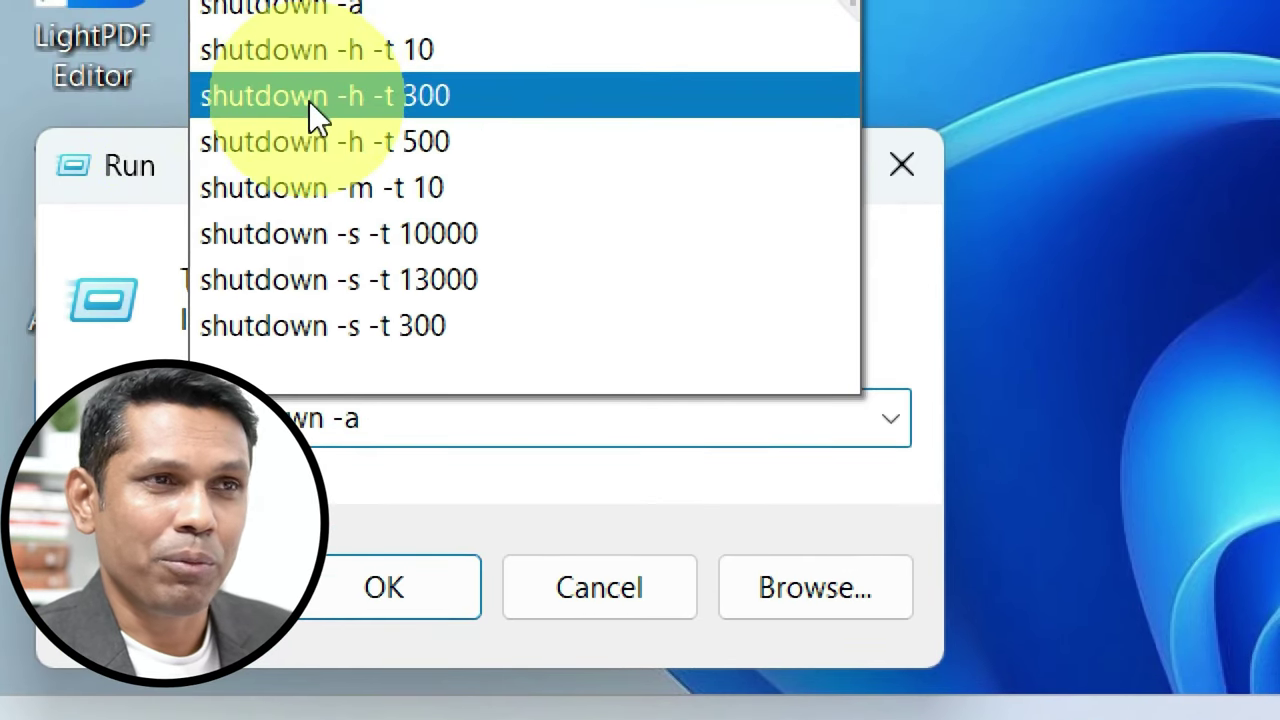
left_click(309, 101)
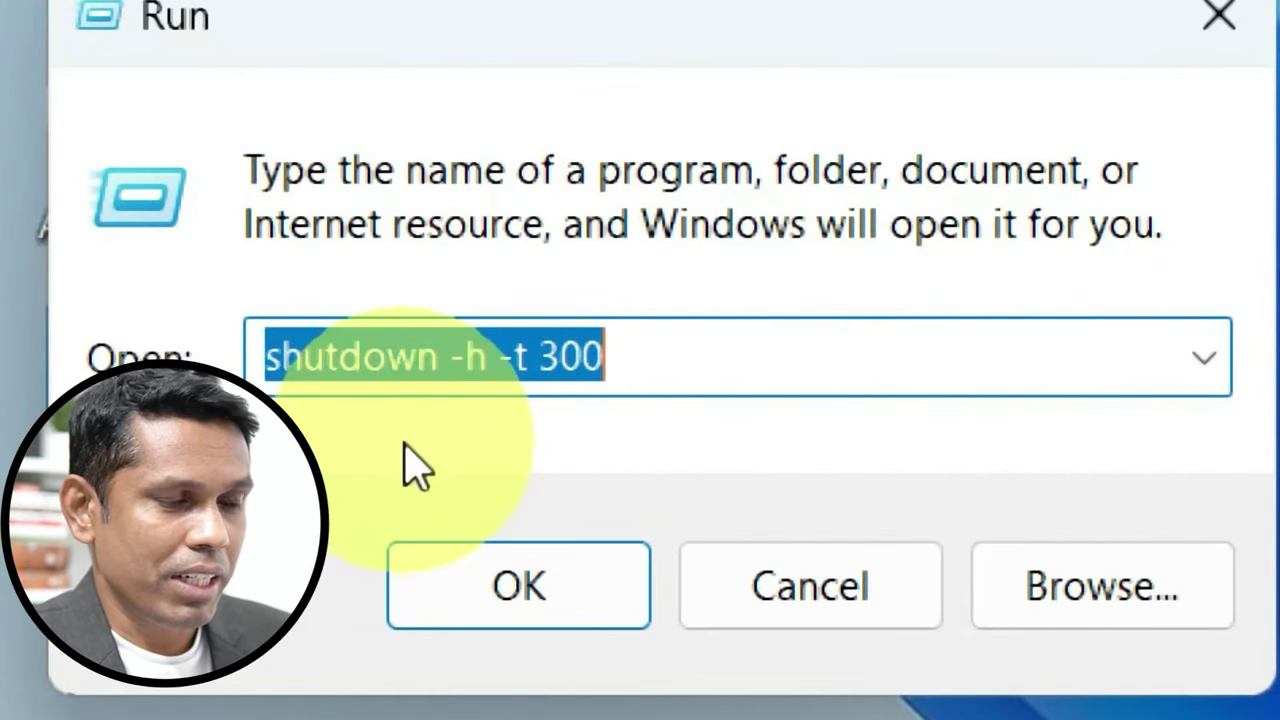
- Edit the switches of the Run command so that it reads "shutdown -S -T 300"
left_click(450, 372)
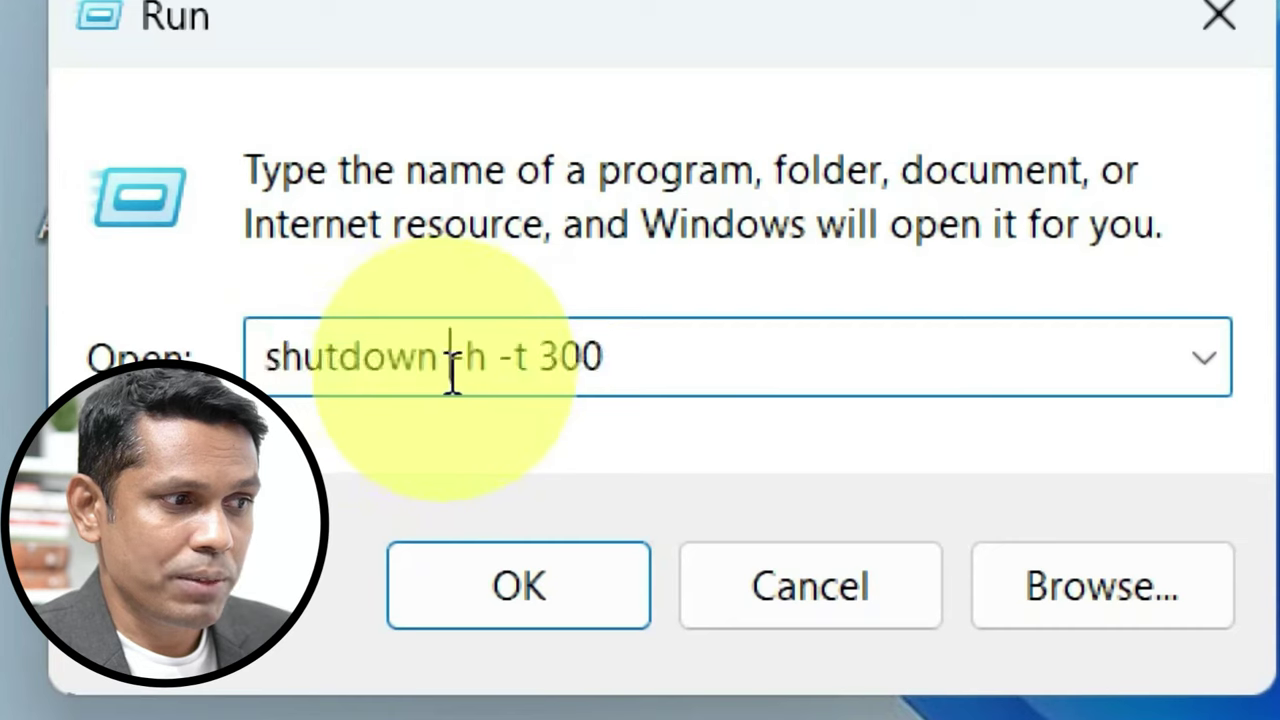
left_click(493, 357)
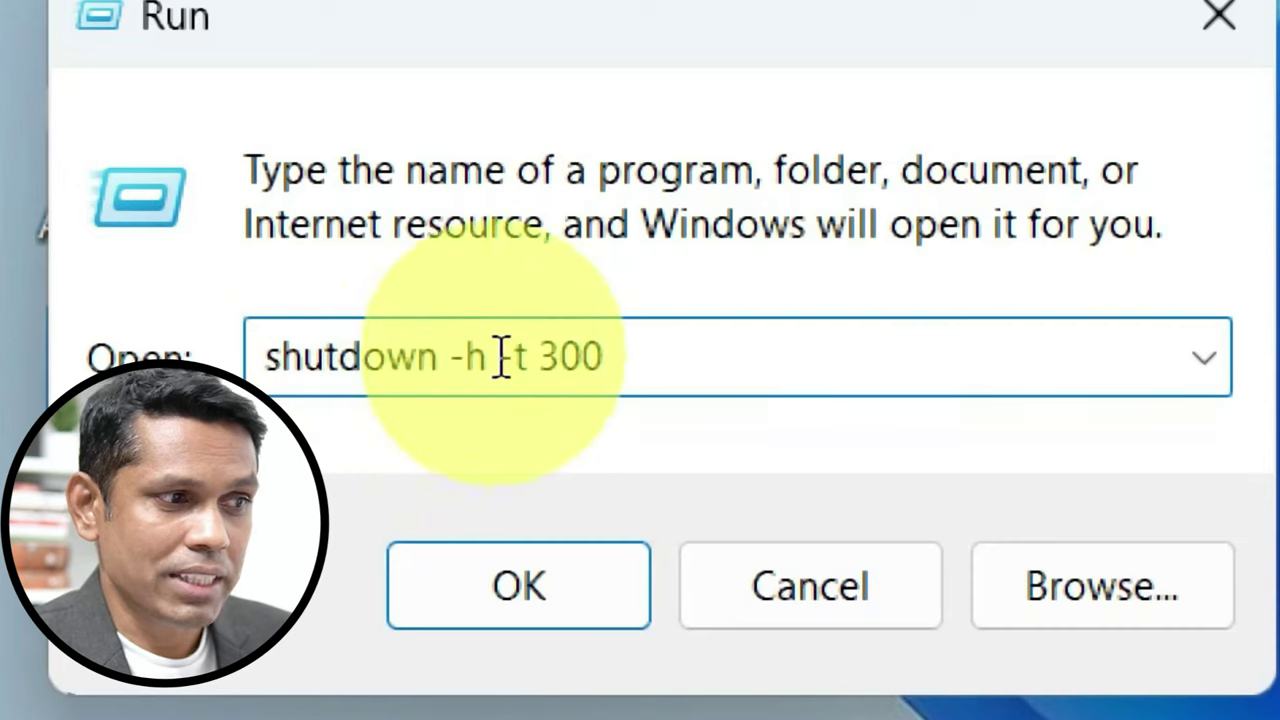
key("BackSpace")
type("S")
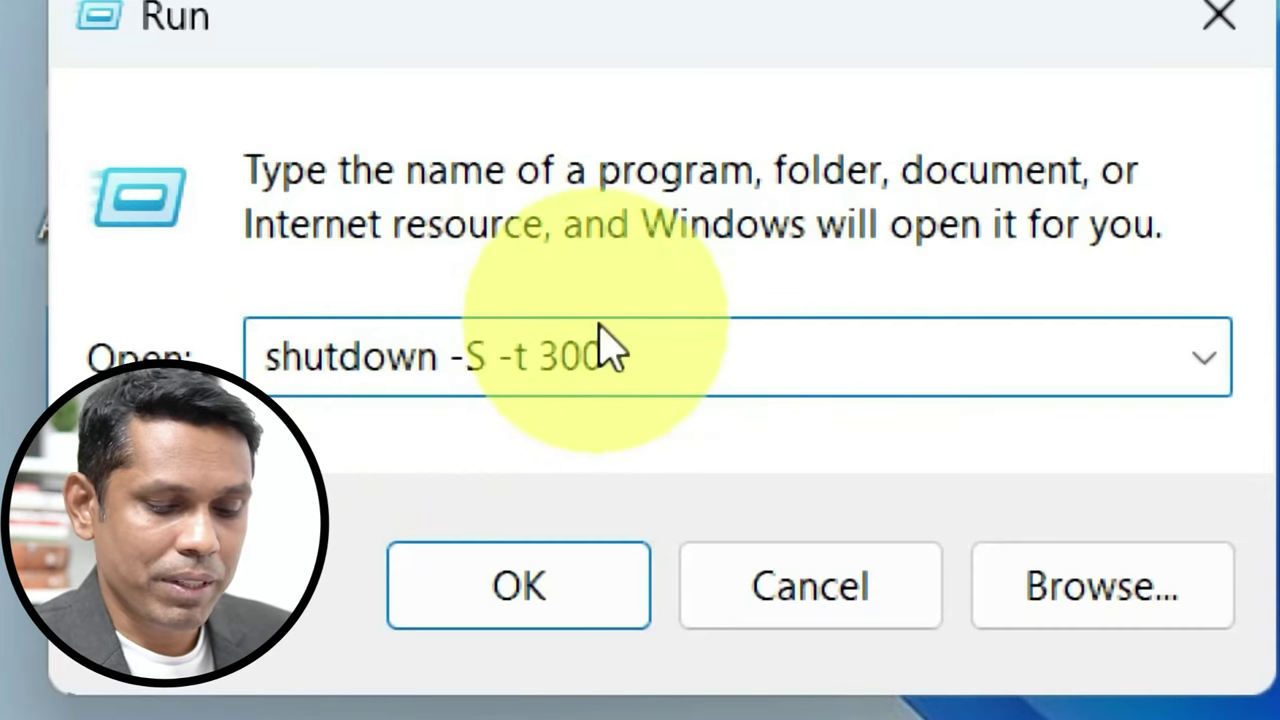
type("s")
key("BackSpace")
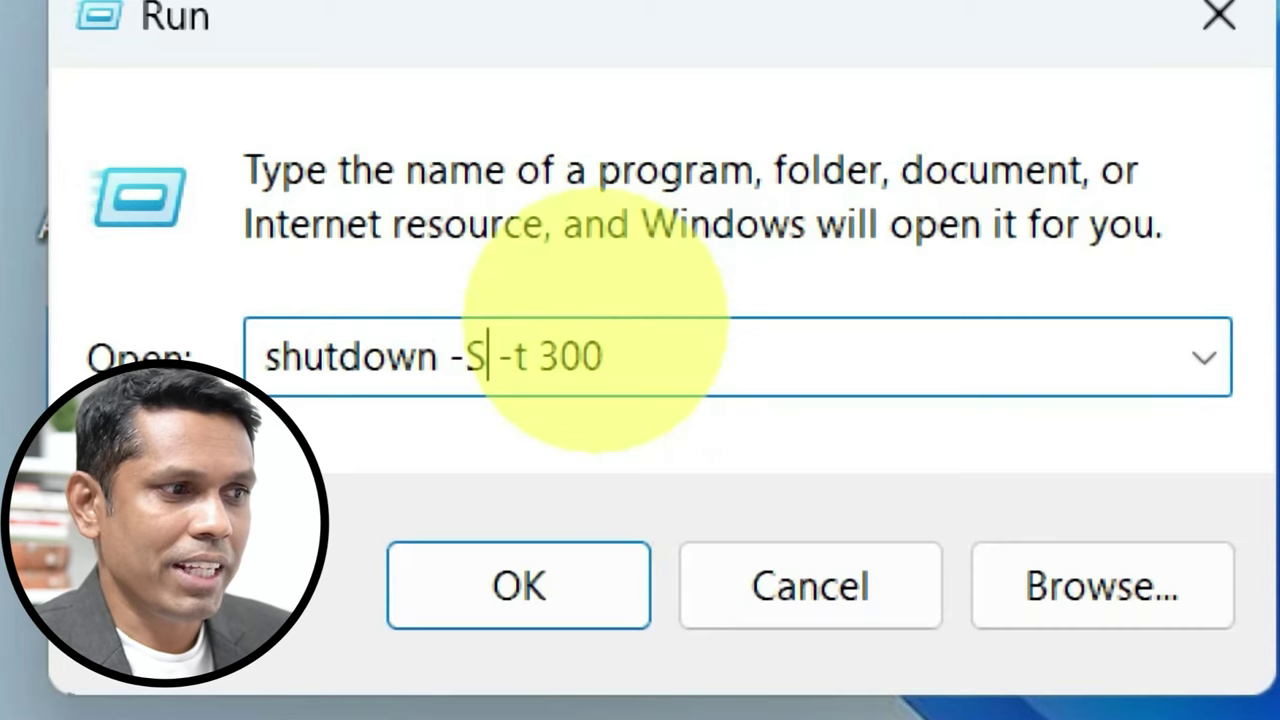
left_click(527, 357)
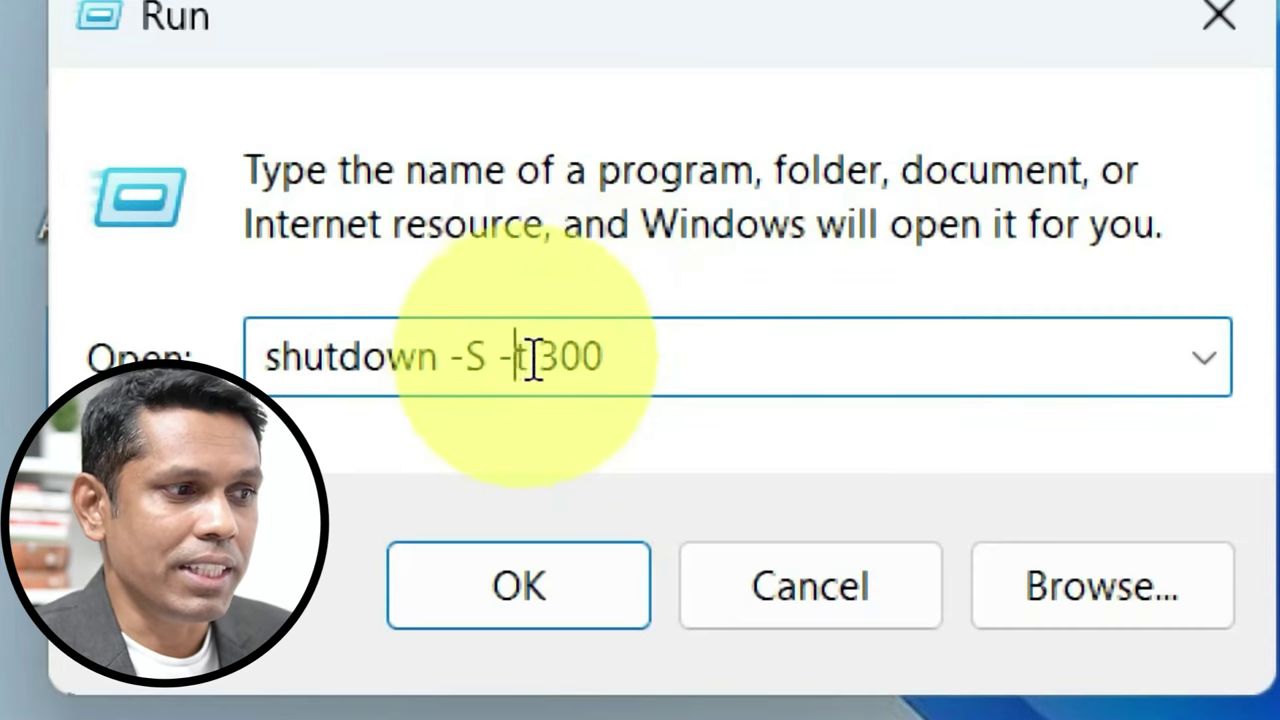
key("BackSpace")
type("T")
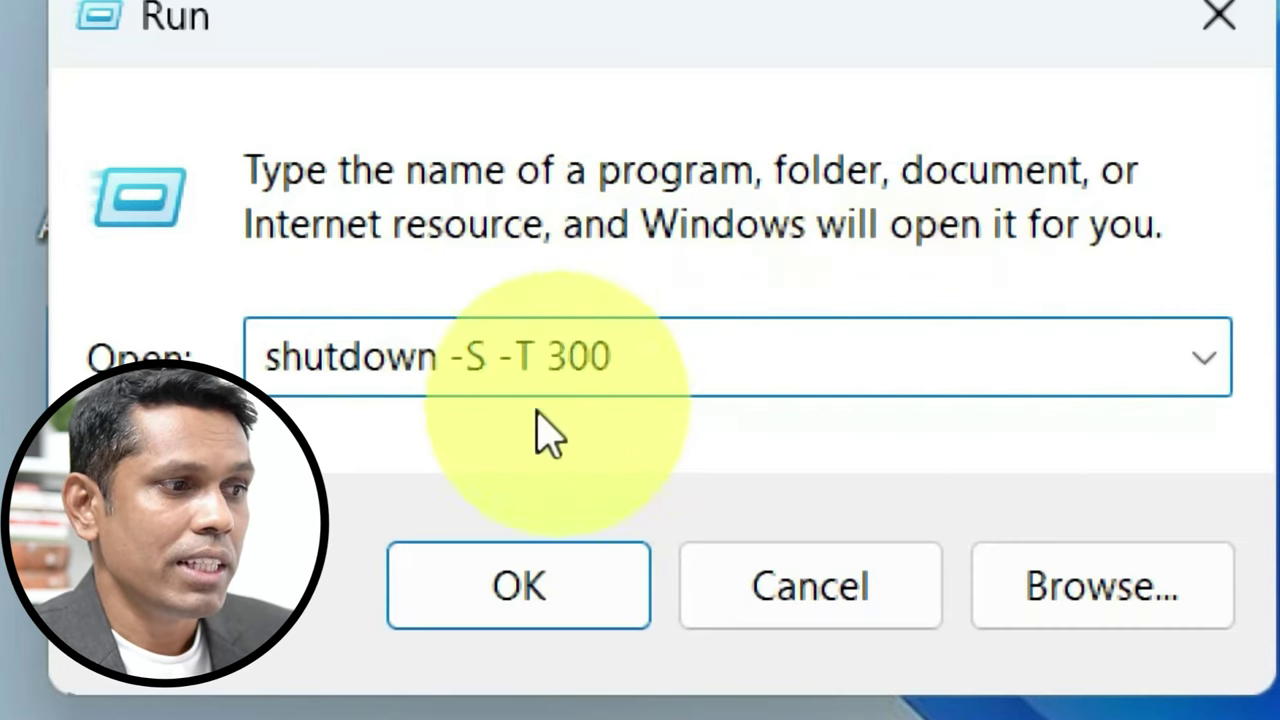
- Set the shutdown delay to 3600 seconds and run "shutdown -S -T 3600"
left_click_drag(443, 343, 496, 340)
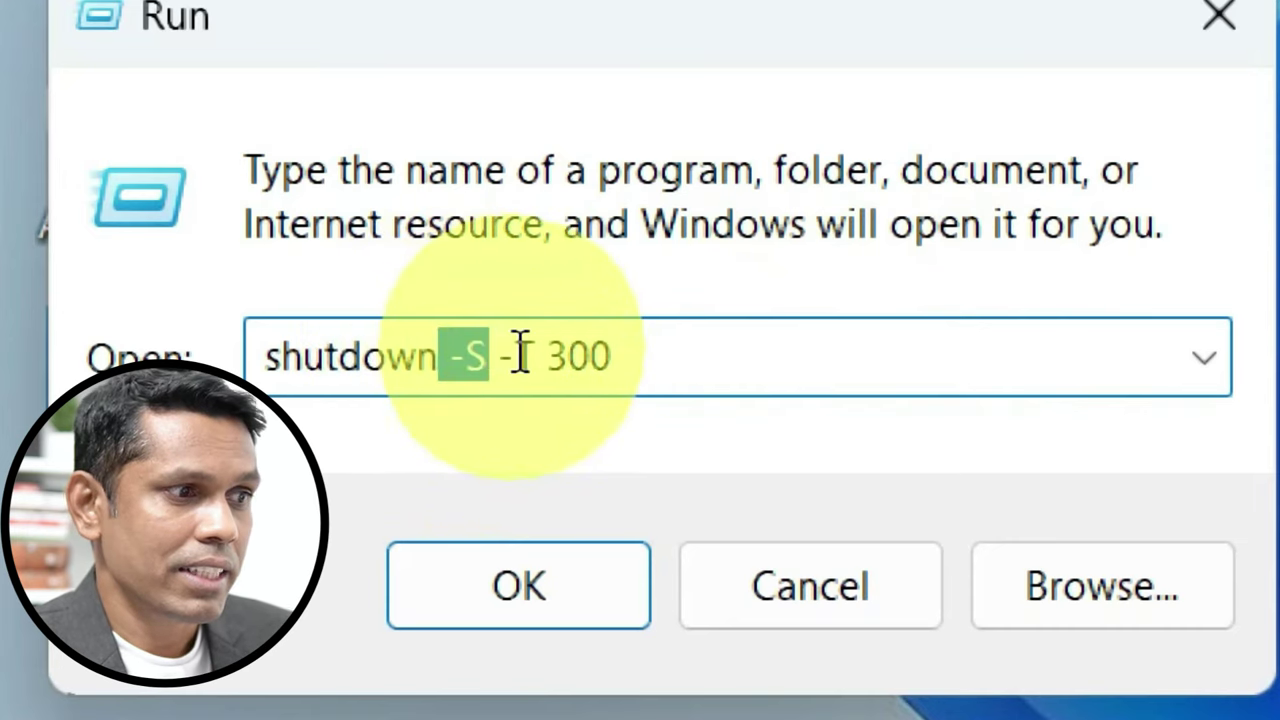
left_click(519, 357)
left_click_drag(519, 357, 664, 330)
double_click(663, 343)
left_click(663, 354)
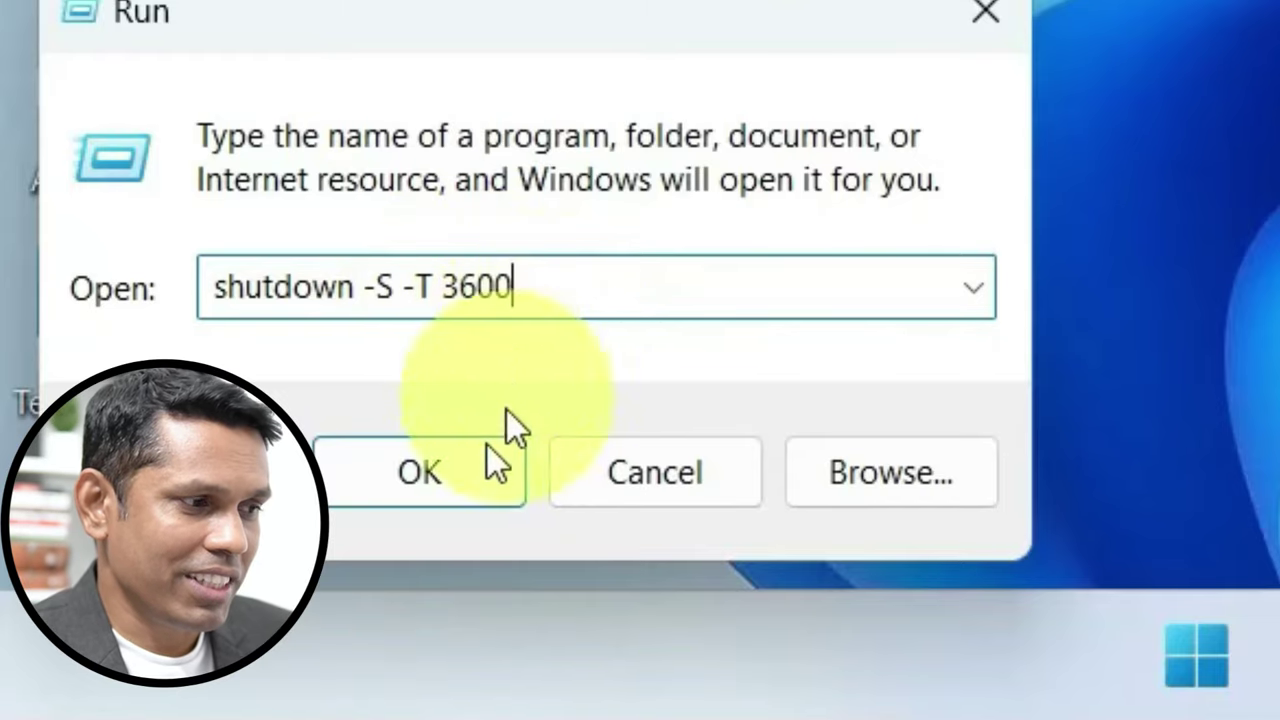
left_click(419, 493)
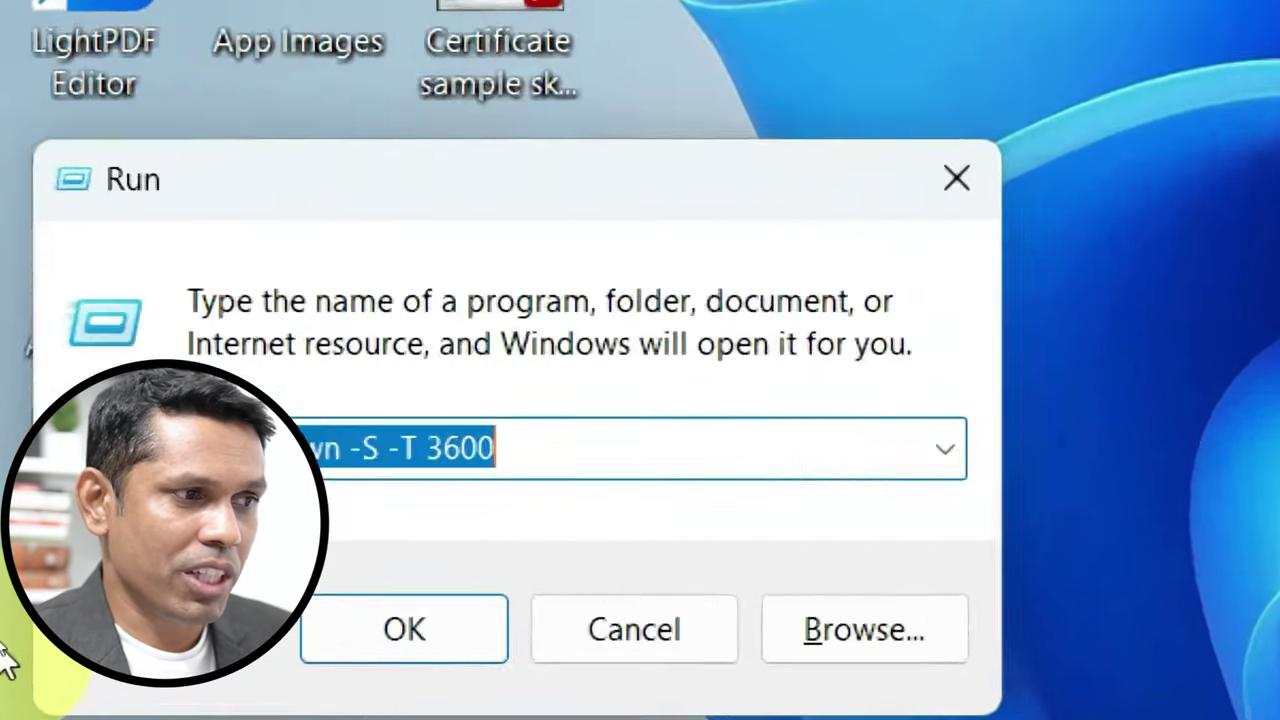
- Change the Run command to "shutdown -A" and run it to abort the scheduled shutdown
key("End")
key("BackSpace")
key("BackSpace")
key("BackSpace")
key("BackSpace")
key("BackSpace")
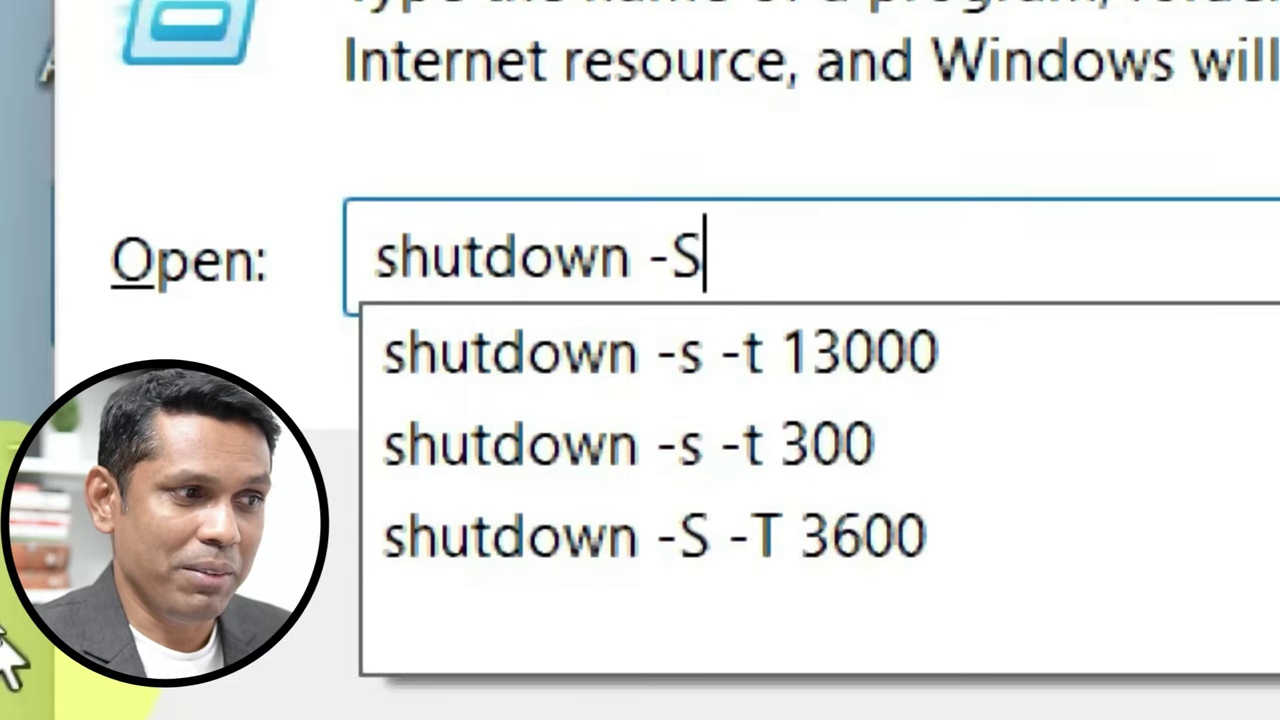
key("BackSpace")
type("A")
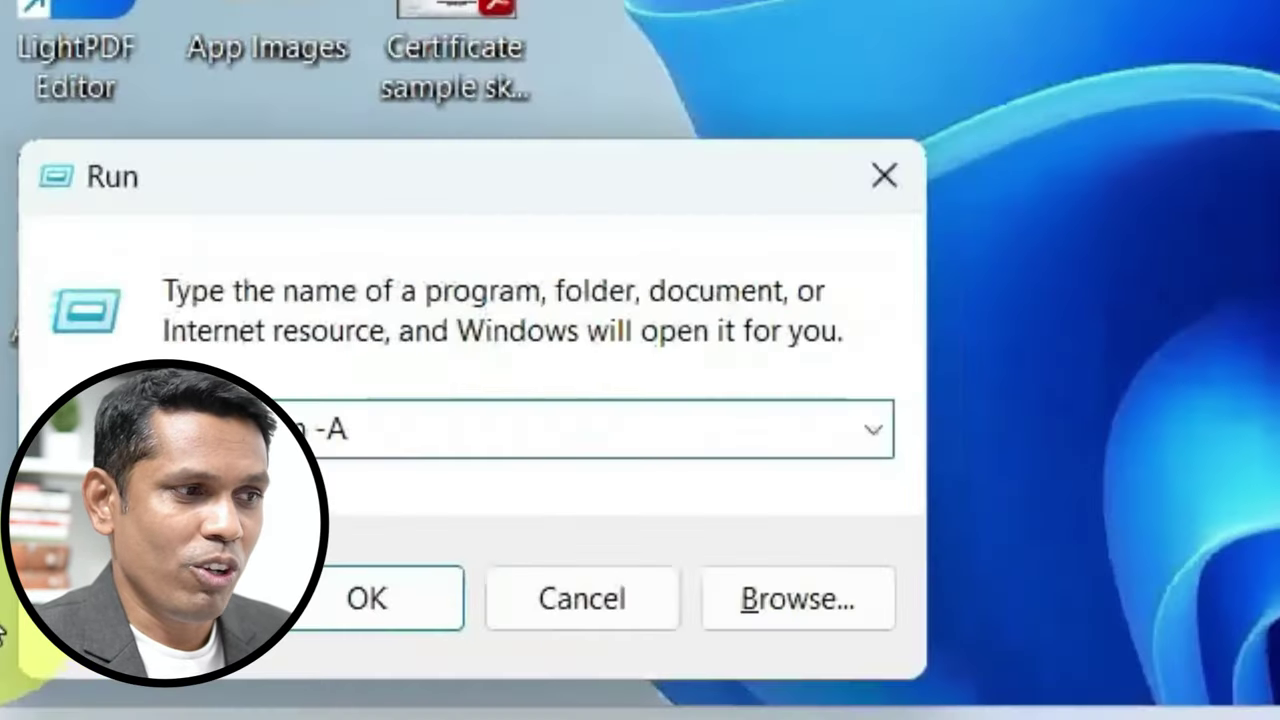
key("Return")
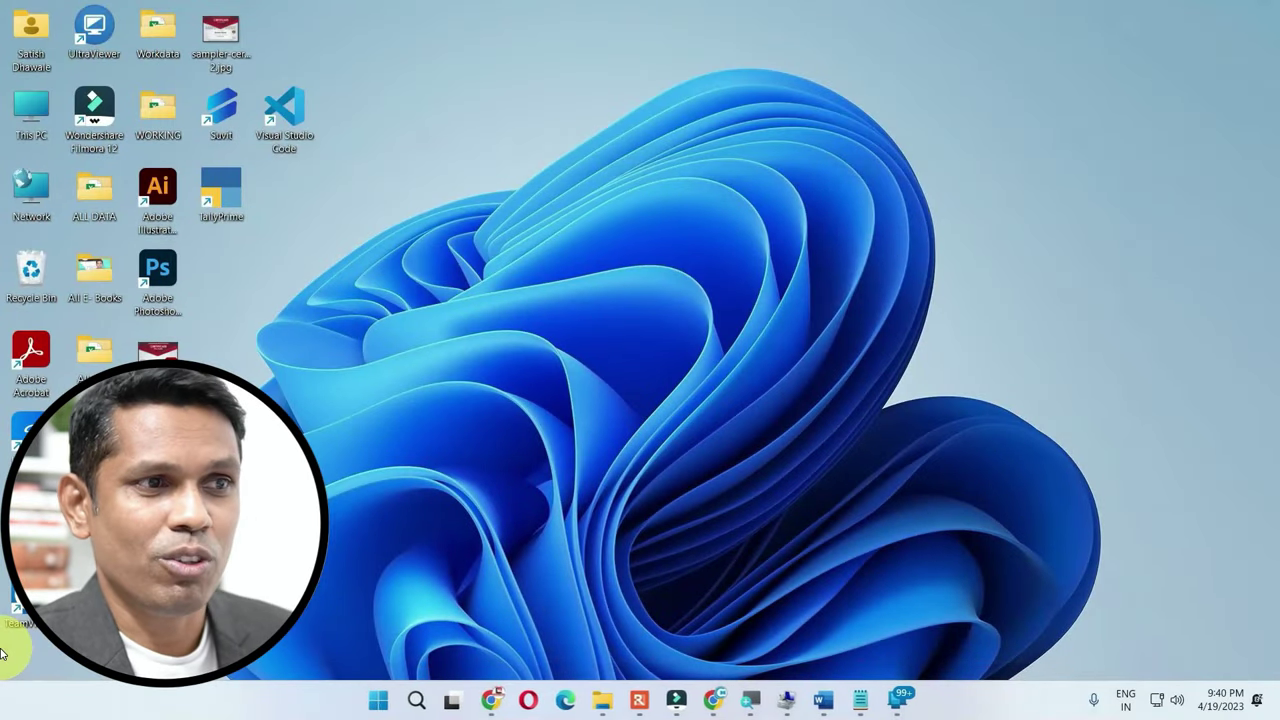